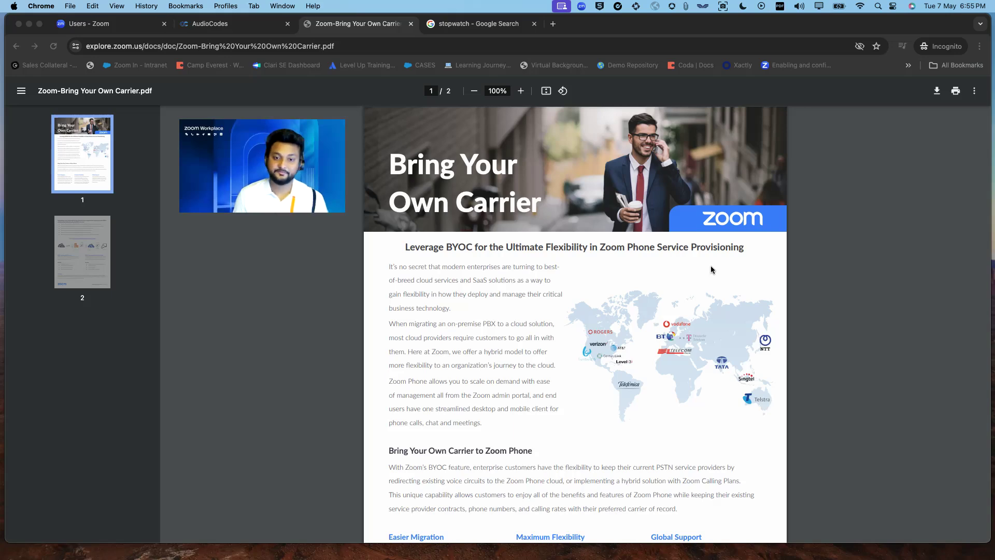
- Read the Bring Your Own Carrier PDF down to page 2, then go to the stopwatch search
scroll(711, 268, "down", 10)
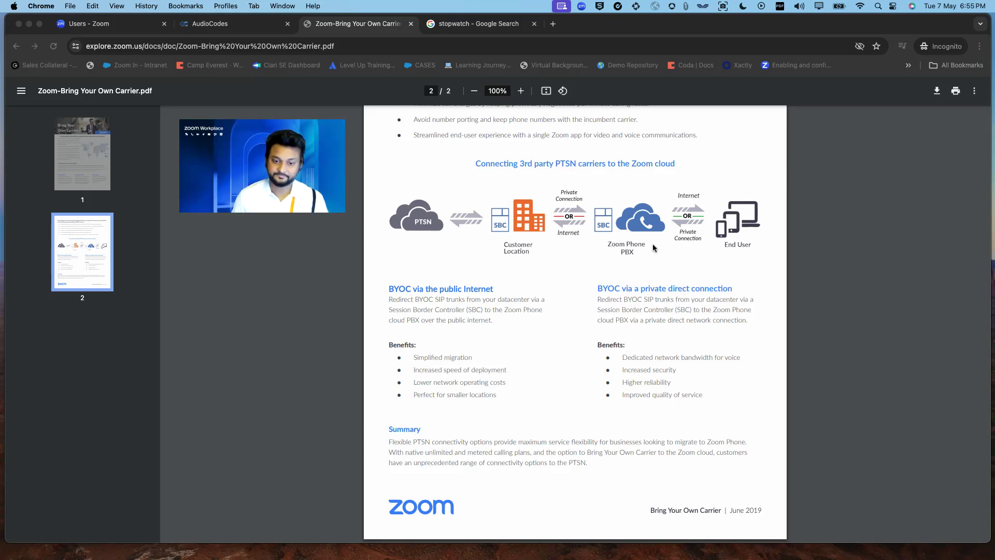
left_click(480, 25)
- Start the Google stopwatch, check the AudioCodes login, and return to the Zoom Phone users page
left_click_drag(290, 161, 676, 141)
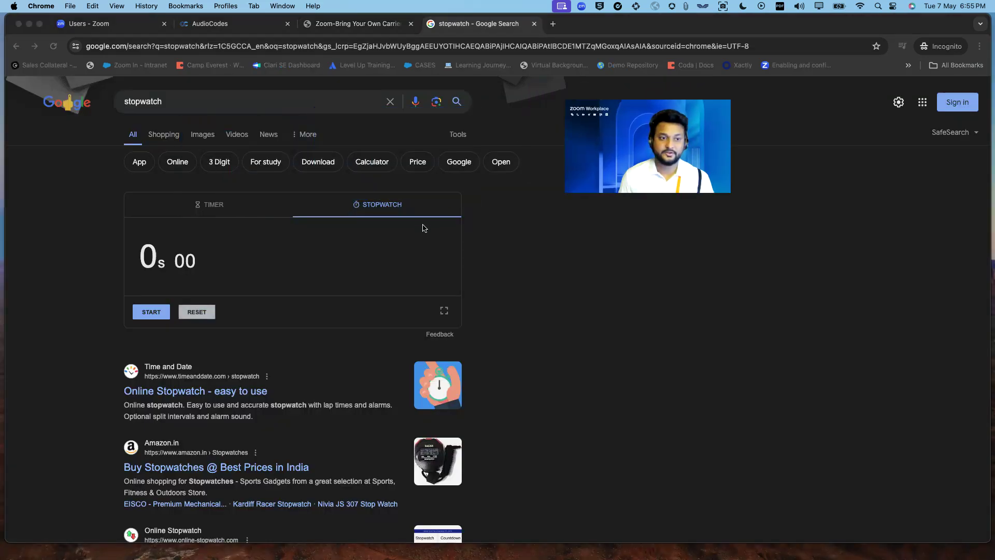
left_click(151, 312)
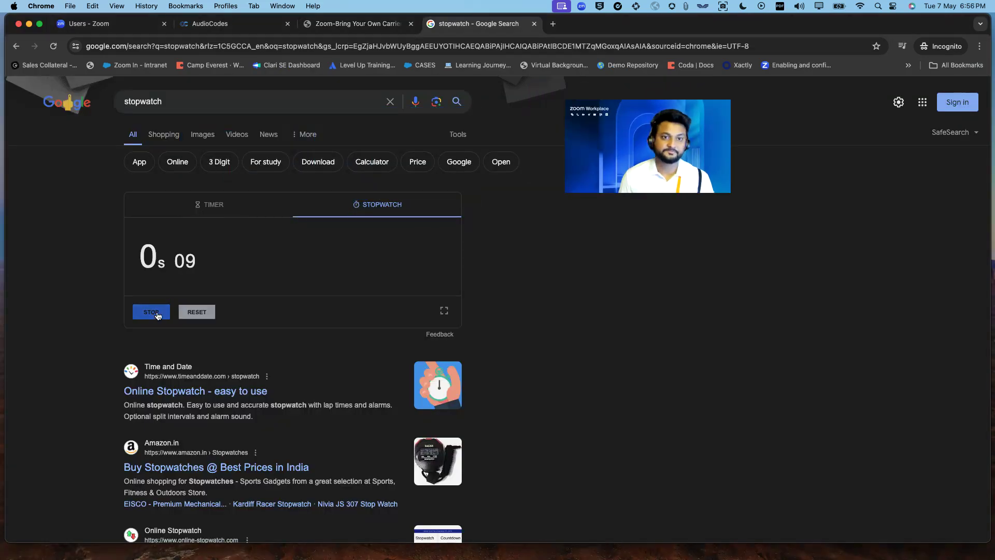
left_click(218, 24)
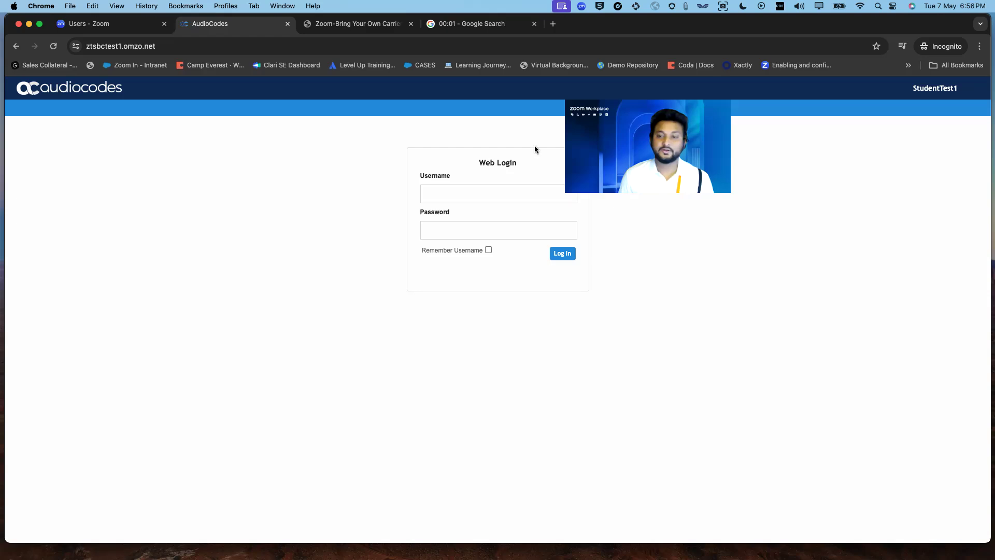
left_click_drag(647, 146, 737, 183)
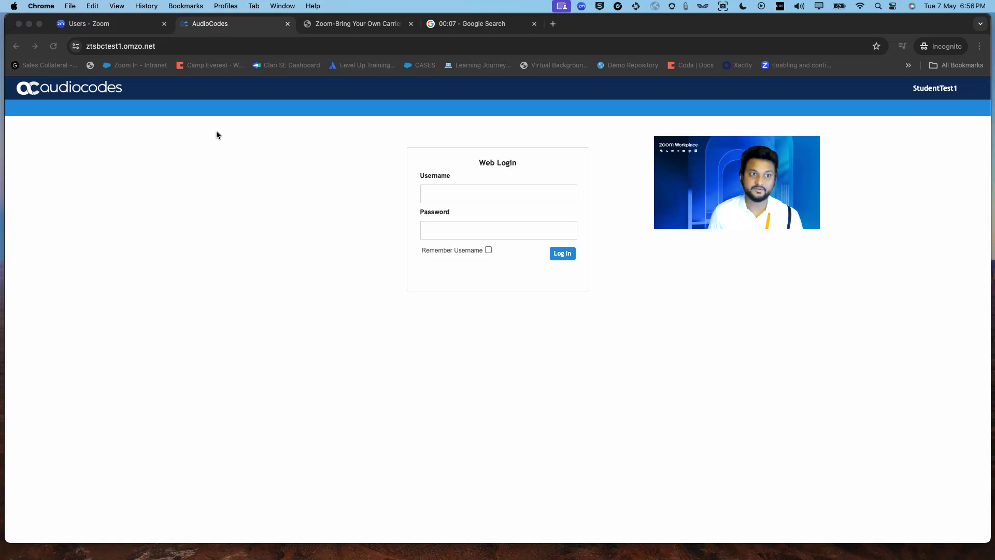
left_click(113, 24)
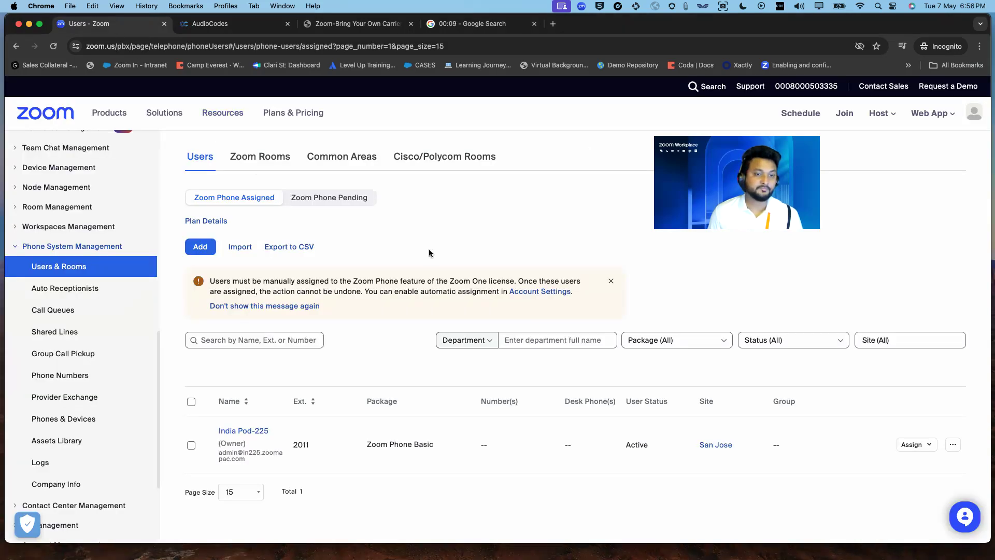
- Go from Company Info to Account Settings and manage Session Border Controllers under Routing
left_click_drag(737, 183, 607, 163)
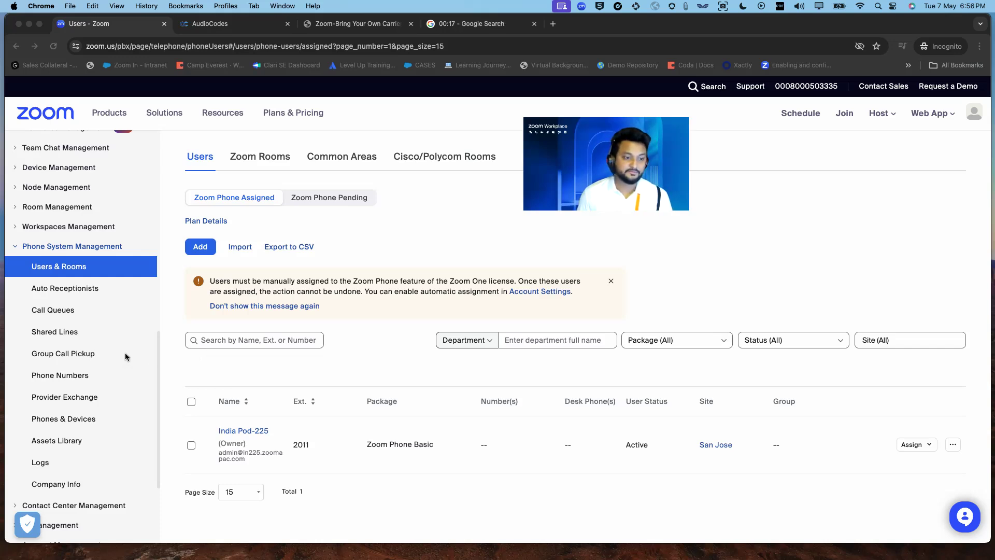
scroll(125, 352, "down", 3)
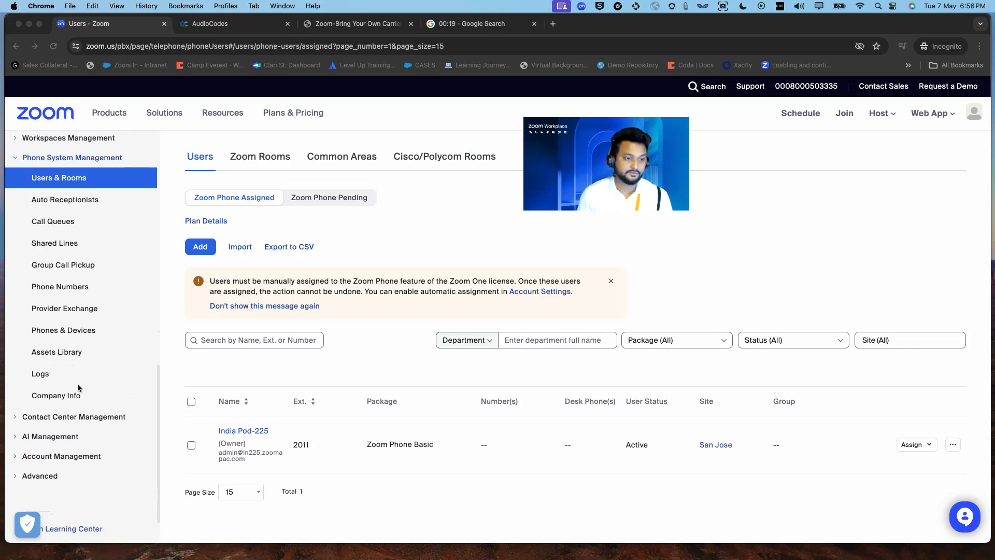
left_click(76, 397)
left_click(75, 397)
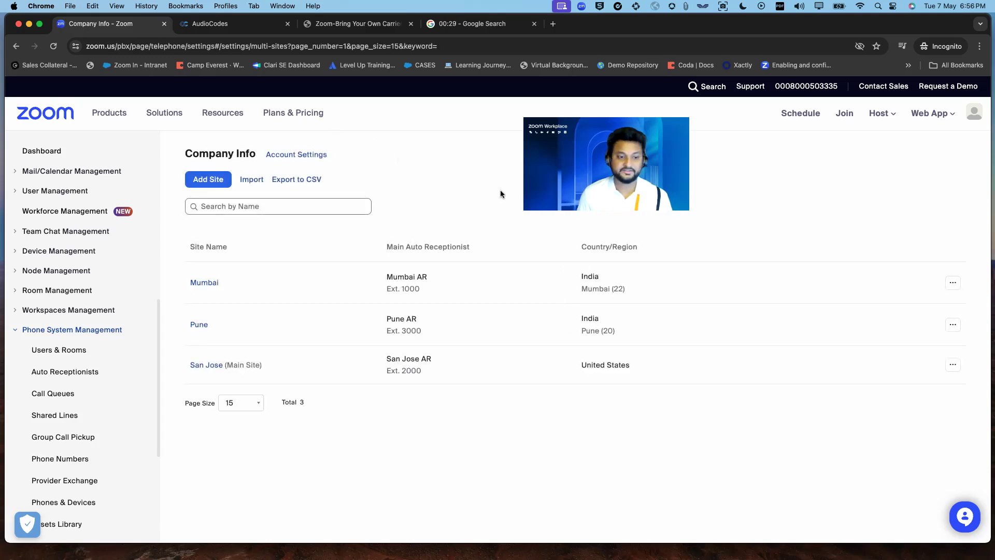
left_click(295, 155)
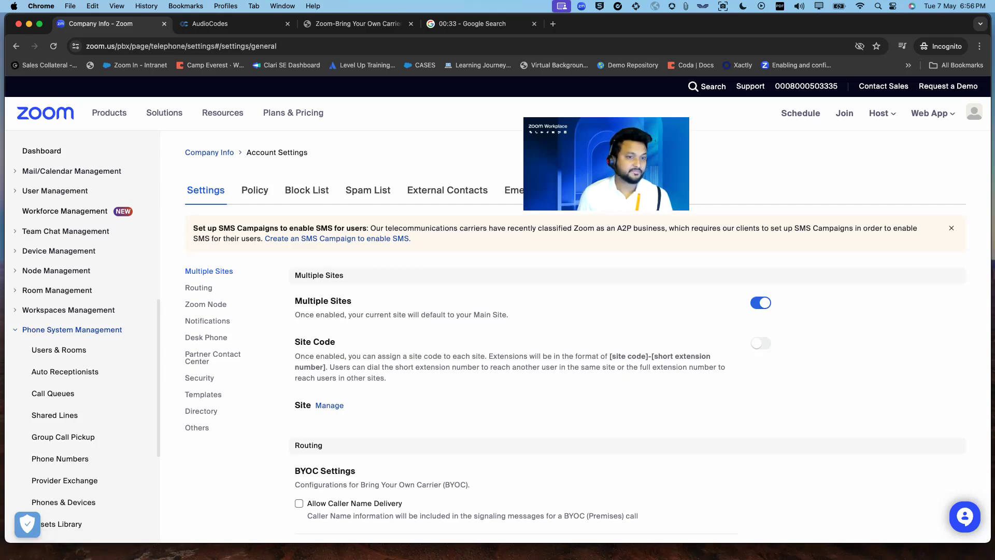
scroll(658, 361, "down", 5)
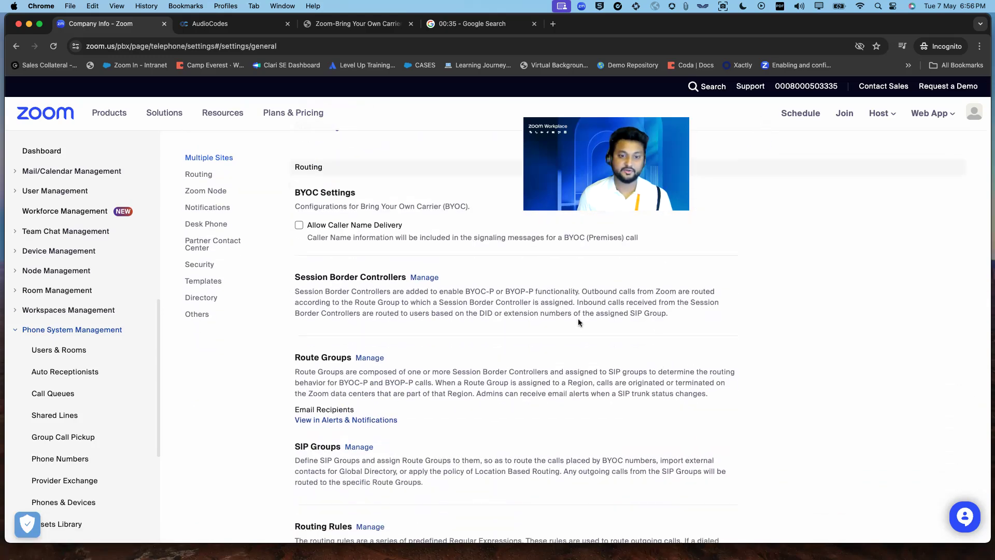
left_click(424, 279)
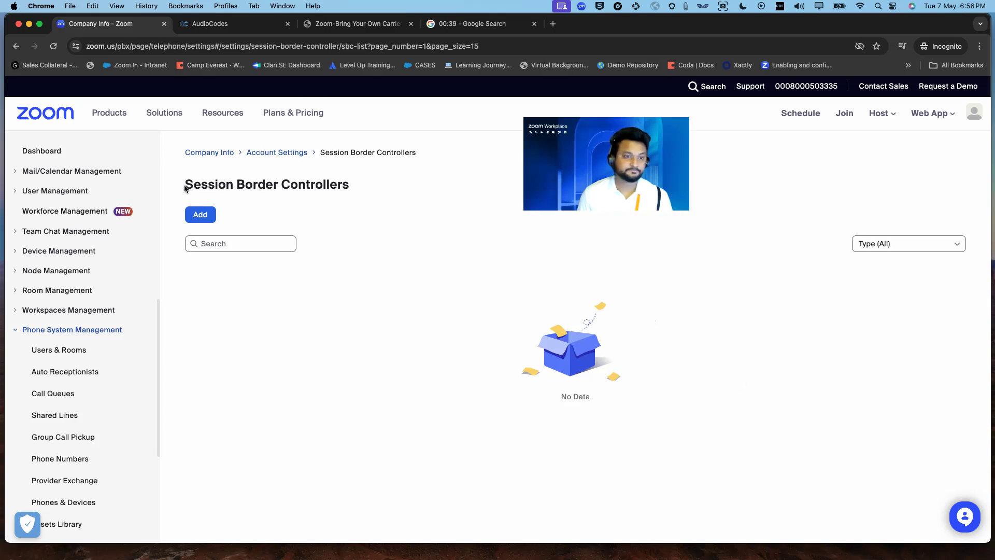
- Add a new SBC named 'Audiocodes SBC', same description, with public IP 54.69.14.250
left_click(204, 215)
type("Audiocodes SBC")
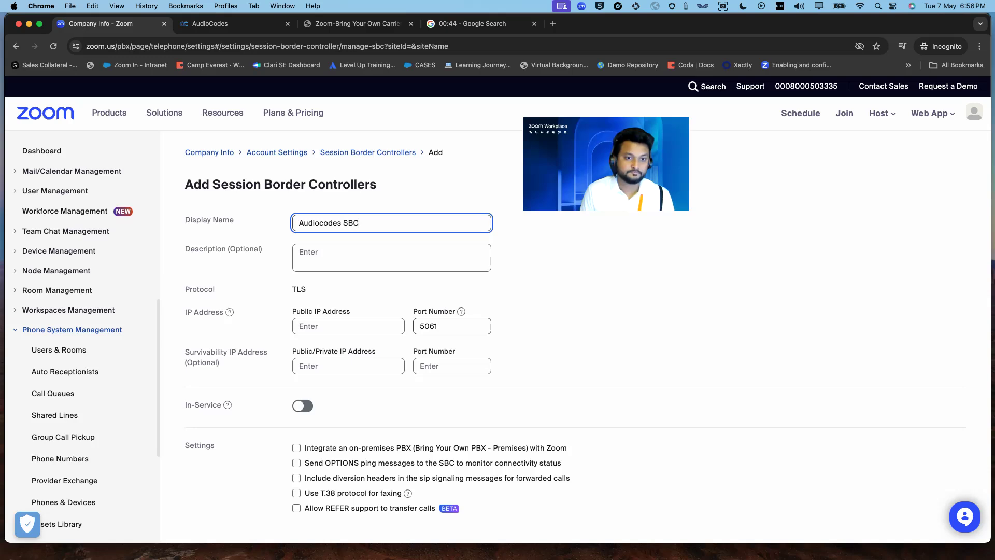
key("super+a")
key("super+c")
left_click(351, 259)
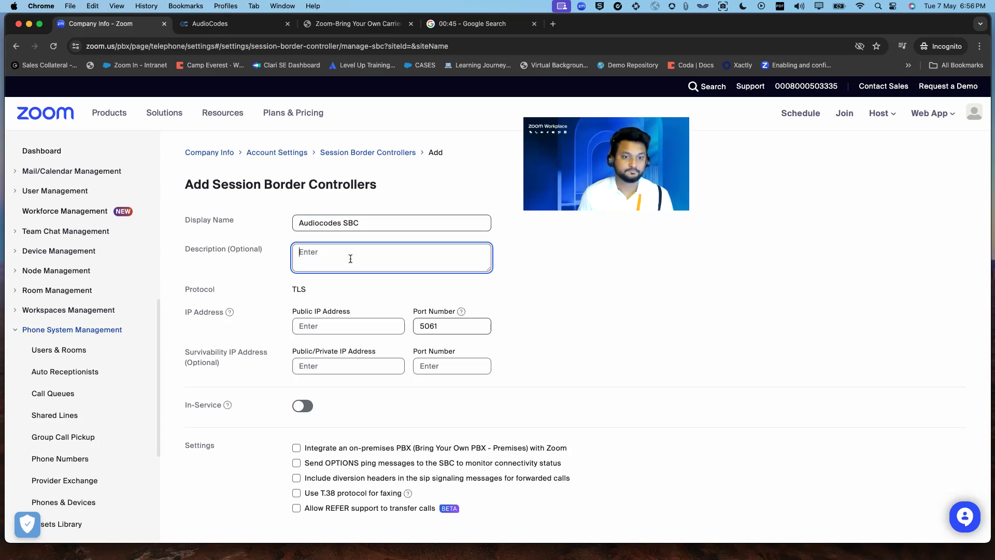
key("super+v")
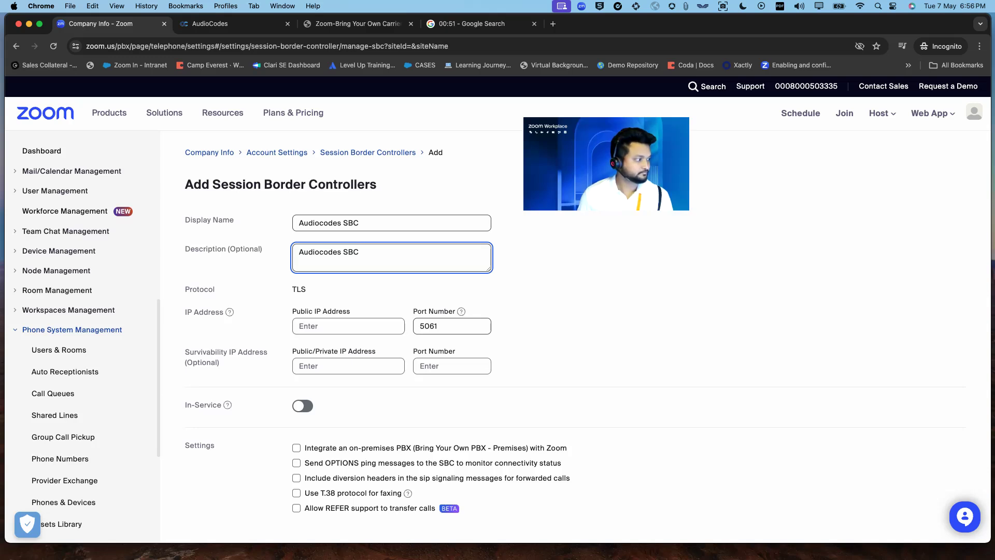
key("super+Tab")
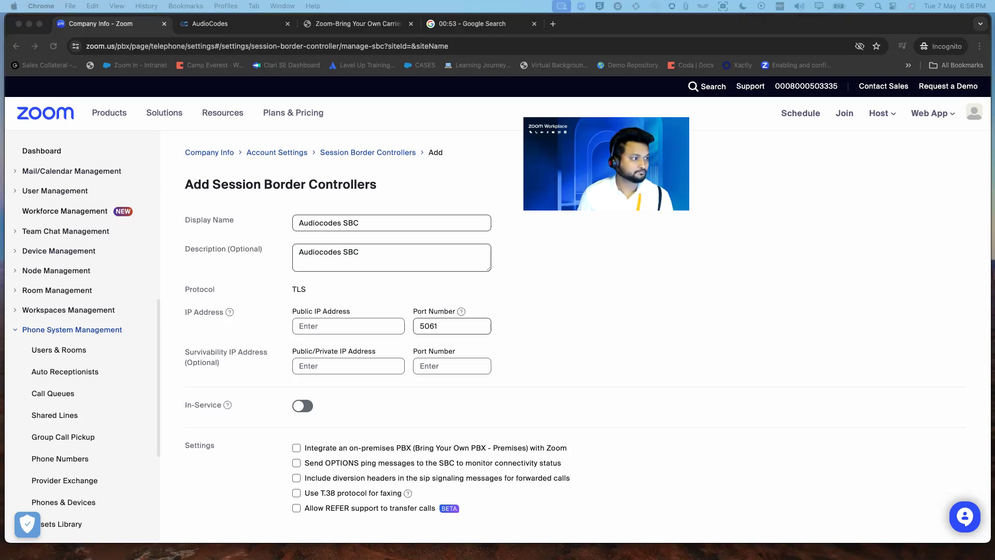
left_click(334, 331)
type("54.69.14.250")
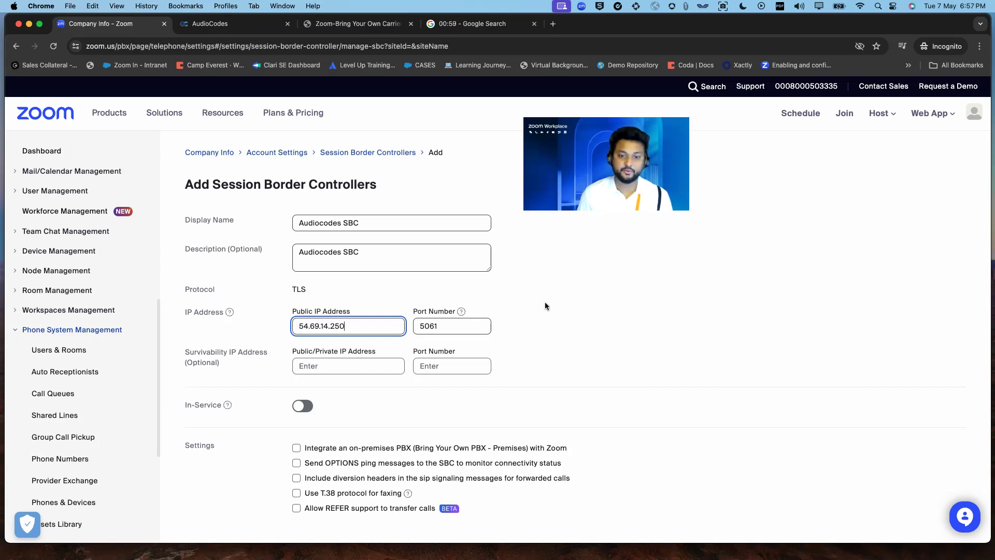
- Put the SBC in service and enable OPTIONS ping monitoring
left_click(303, 405)
scroll(354, 370, "down", 2)
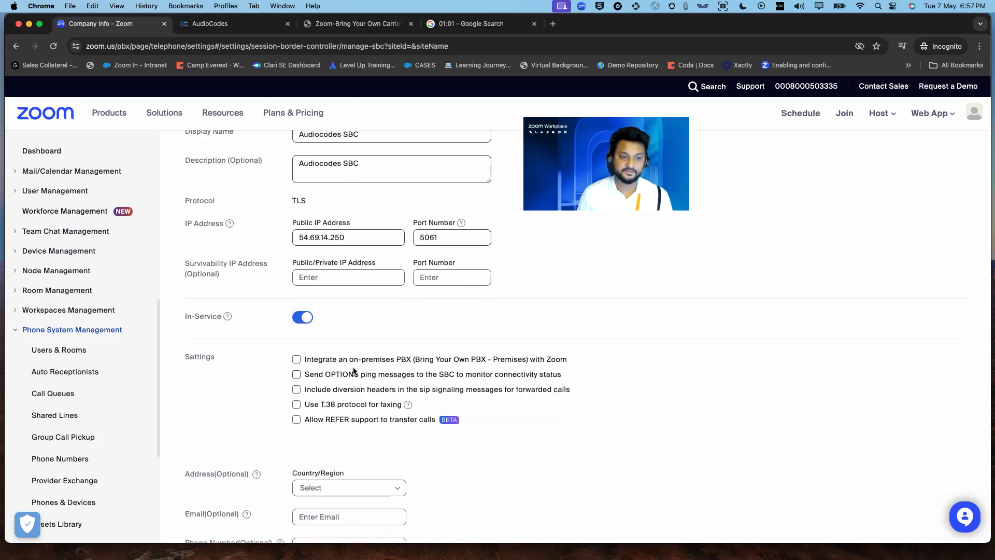
left_click(296, 375)
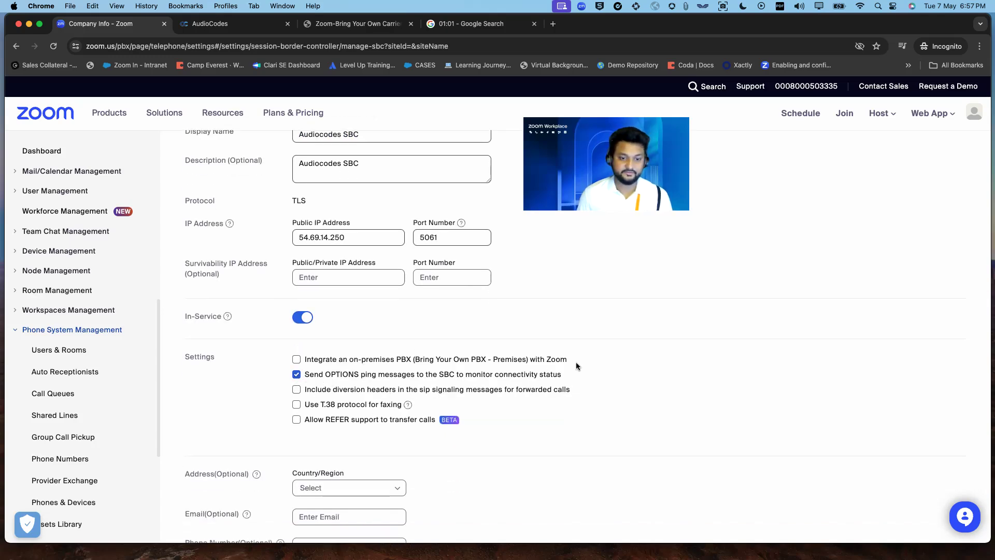
scroll(577, 362, "down", 3)
- Set the SBC location to United States, California, San Jose and save it
left_click(377, 369)
left_click(357, 385)
left_click(477, 369)
type("cali")
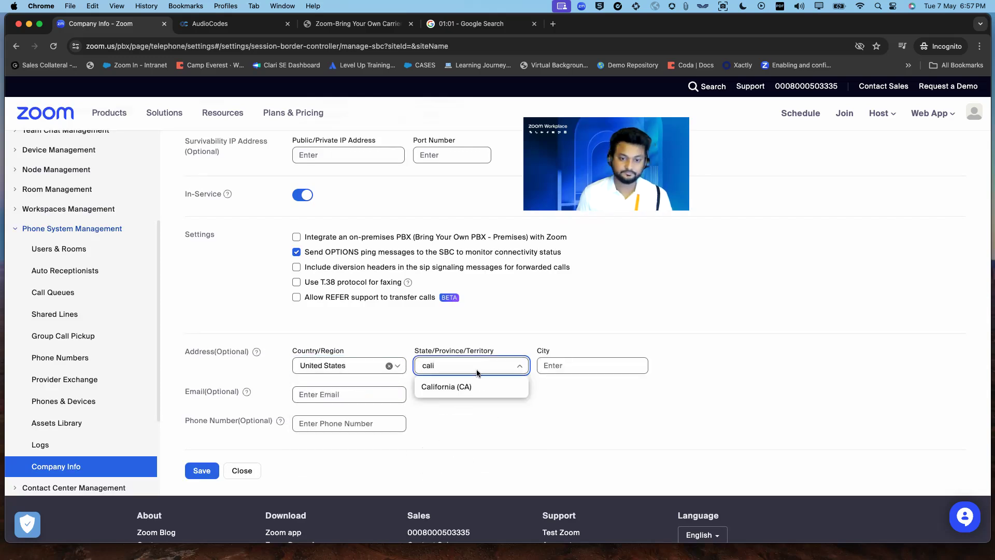
left_click(469, 386)
left_click(571, 366)
type("San")
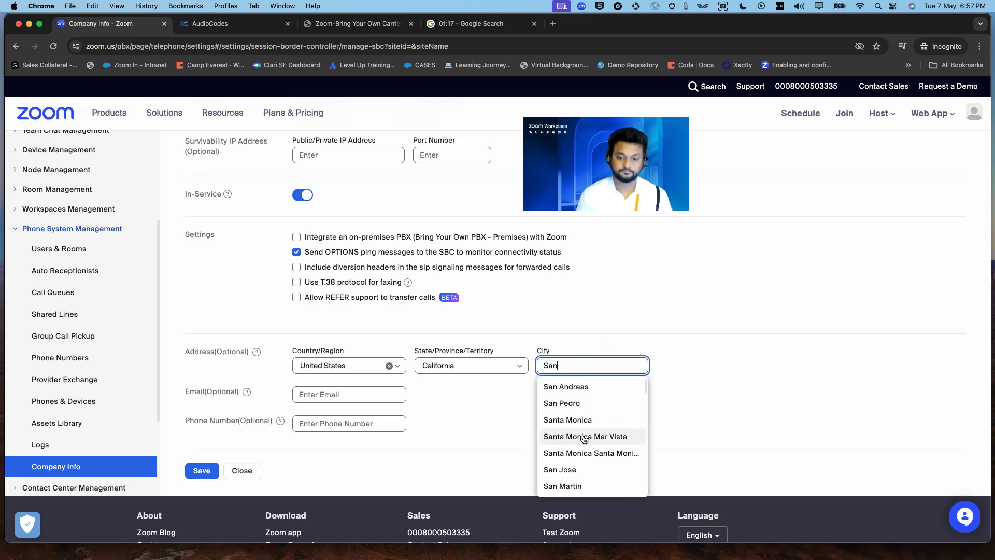
left_click(565, 469)
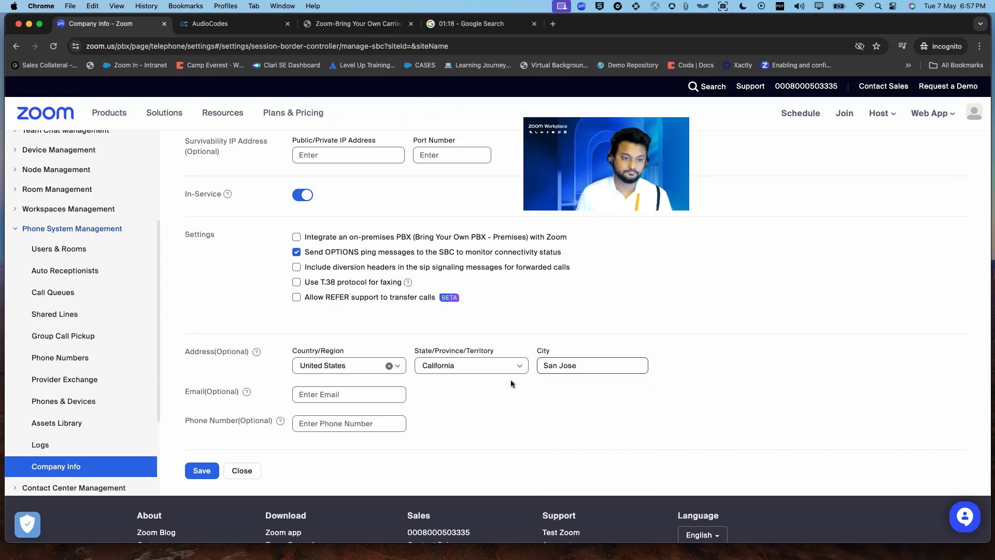
left_click(202, 472)
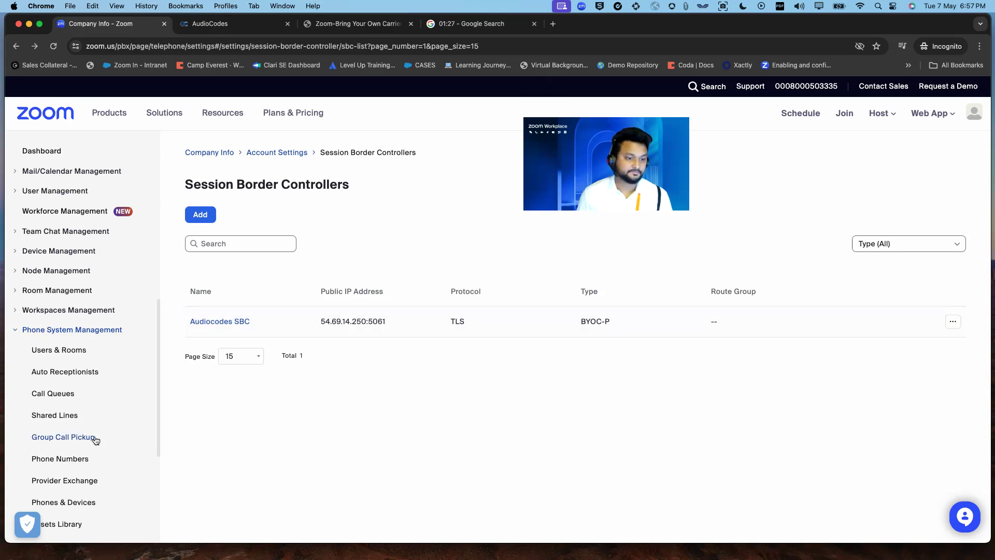
- Return to Account Settings, confirm the Audiocodes SBC is listed, and open Route Groups management
left_click(291, 153)
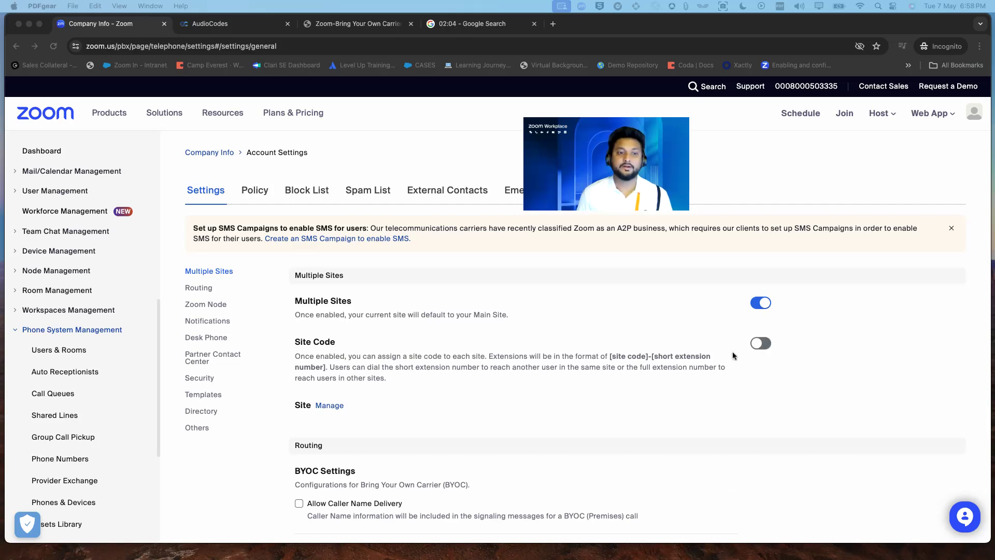
scroll(534, 363, "down", 6)
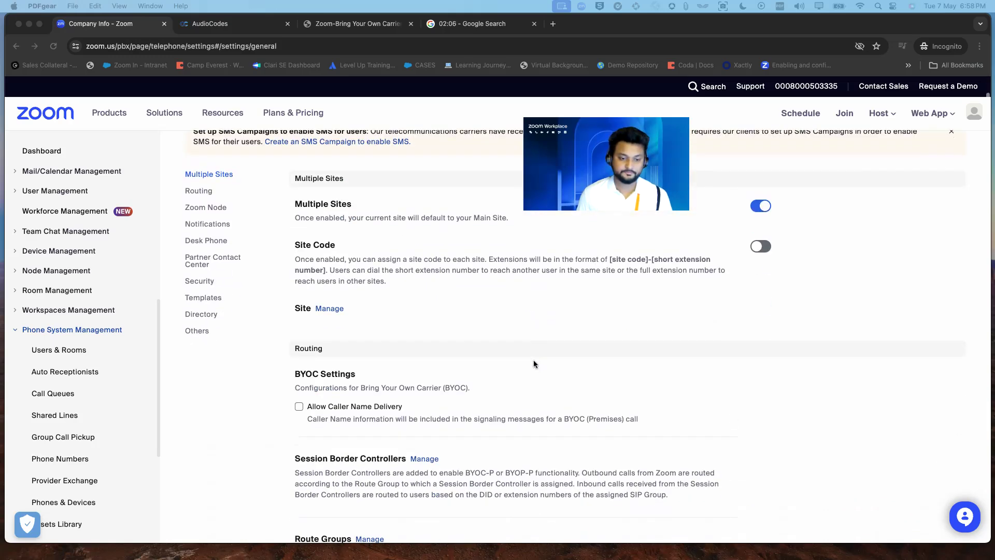
left_click(377, 357)
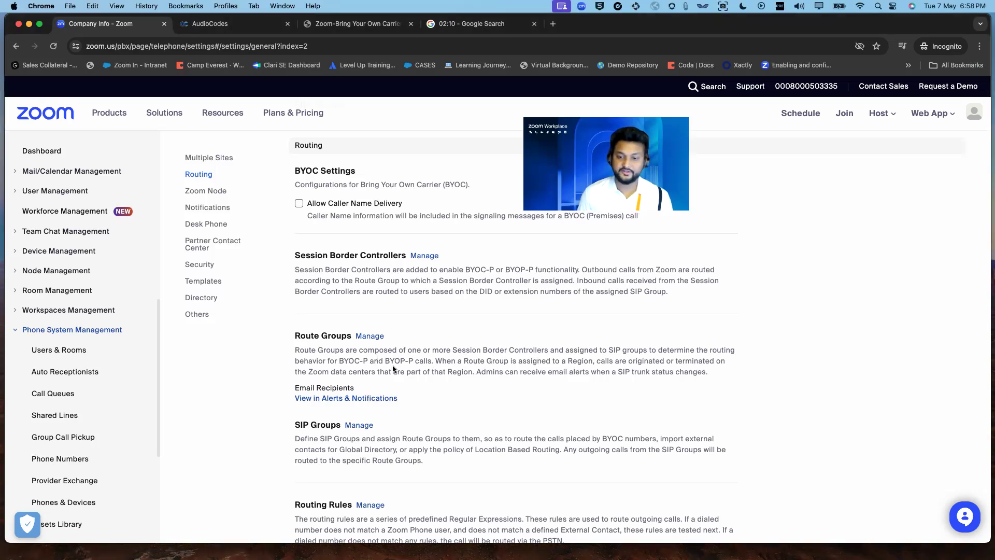
left_click(366, 335)
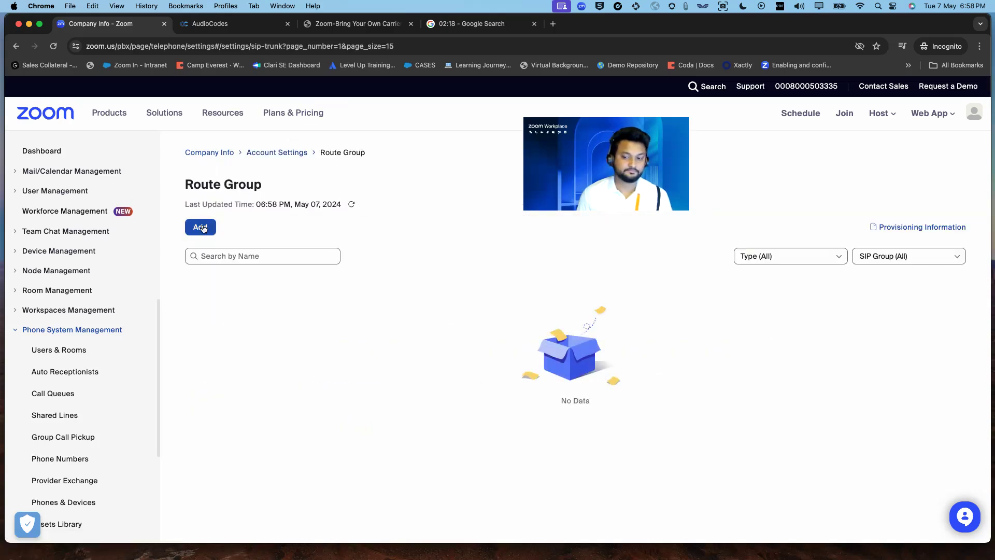
- Add the AudioCodes route group with the pasted name and region US01 - US
left_click(203, 228)
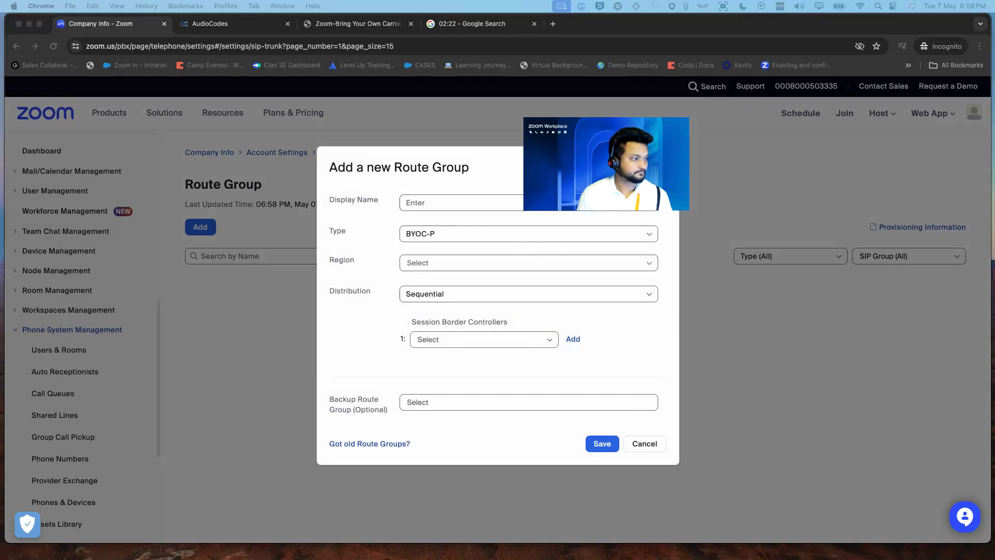
left_click(456, 202)
type("AudioCodes Route Group")
left_click(476, 258)
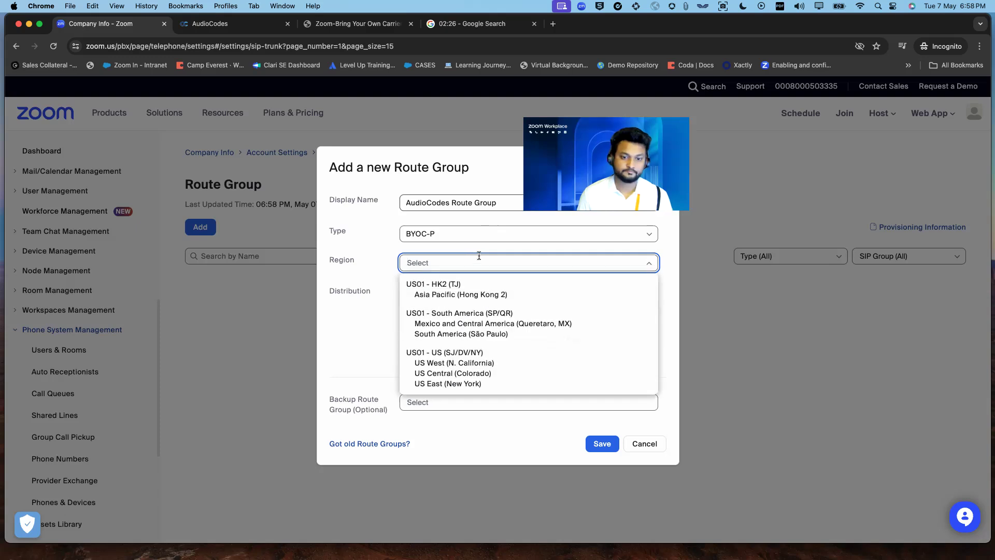
left_click(443, 373)
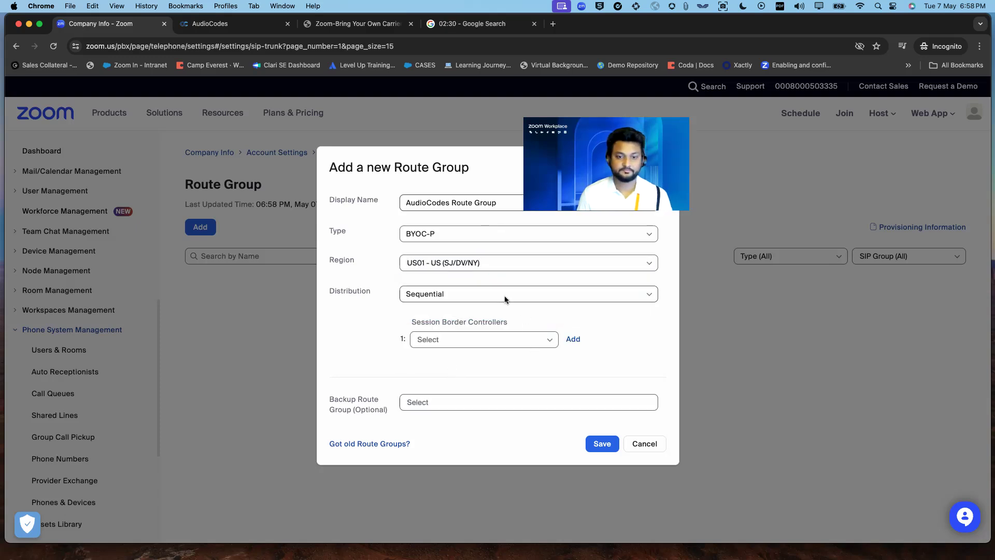
- Keep Sequential distribution, assign the Audiocodes SBC, and save the route group
left_click(505, 296)
left_click(362, 305)
left_click(549, 339)
left_click(506, 362)
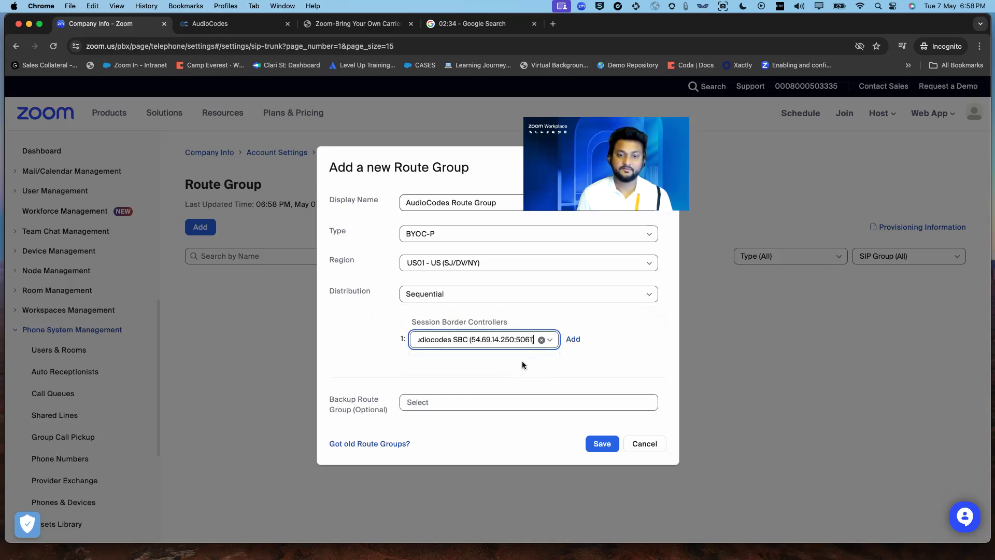
left_click(578, 368)
left_click(593, 444)
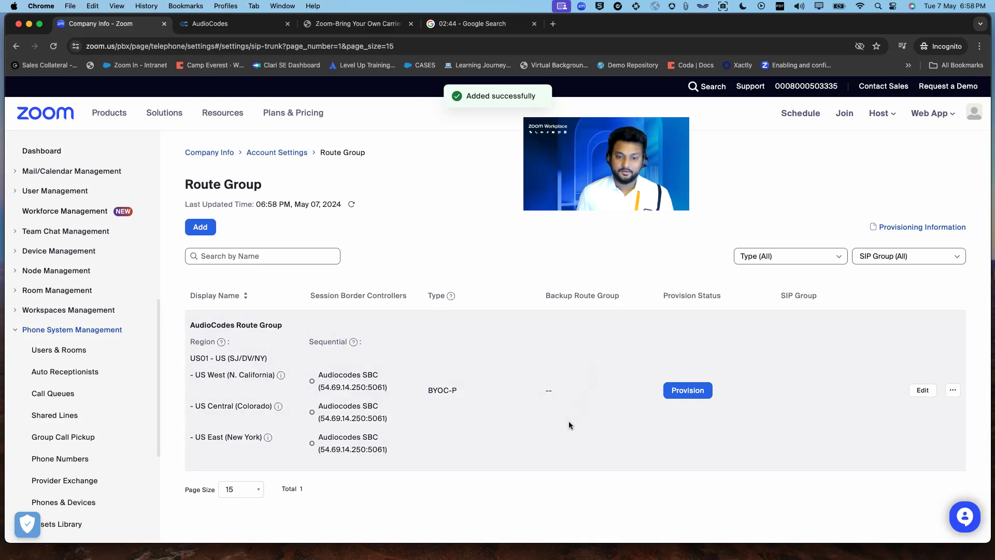
scroll(570, 430, "down", 1)
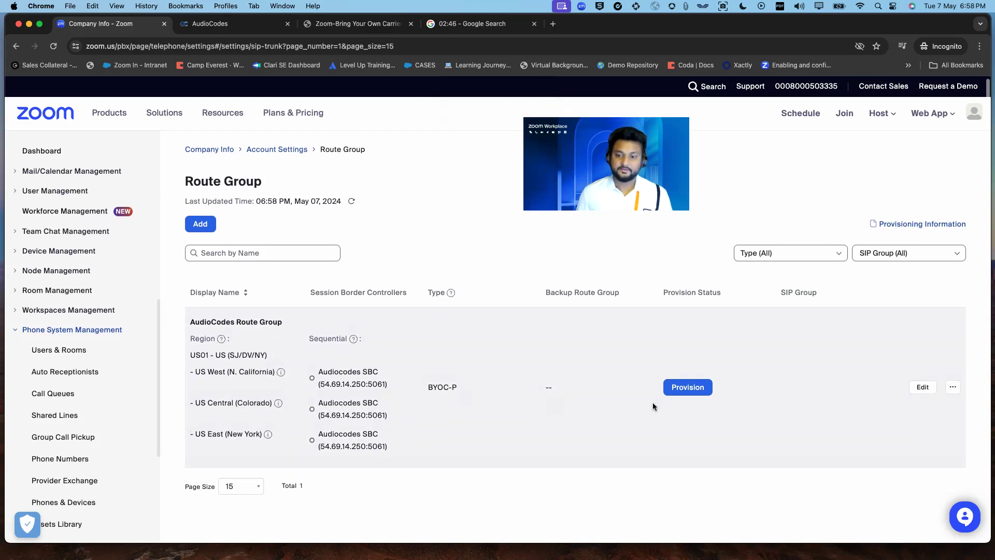
- Provision the AudioCodes Route Group, then expand Account Management in the sidebar
left_click(689, 392)
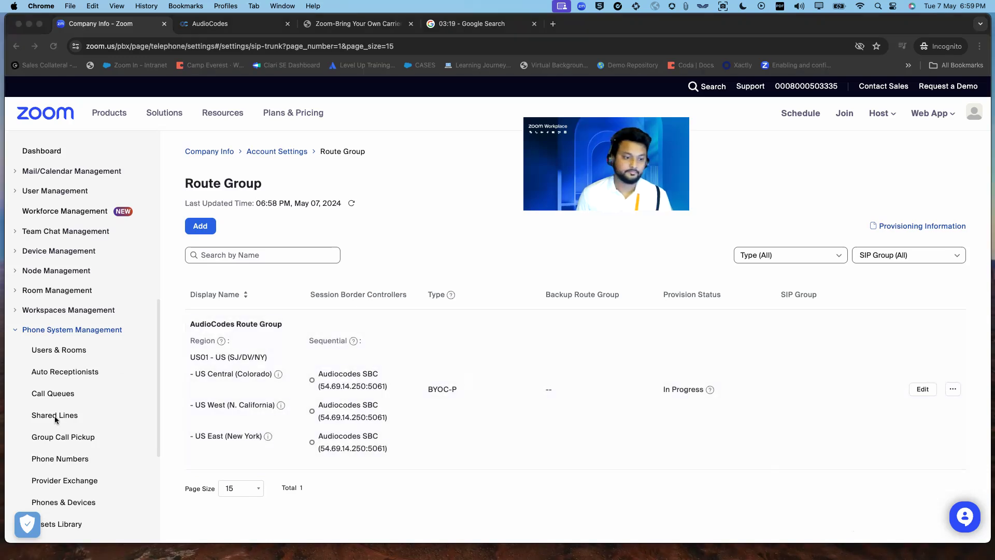
scroll(55, 419, "down", 5)
left_click(89, 405)
scroll(88, 418, "down", 3)
- From Billing, expand the Zoom Phone plans and view metered-calling countries and rates for India Pod-225
left_click(135, 410)
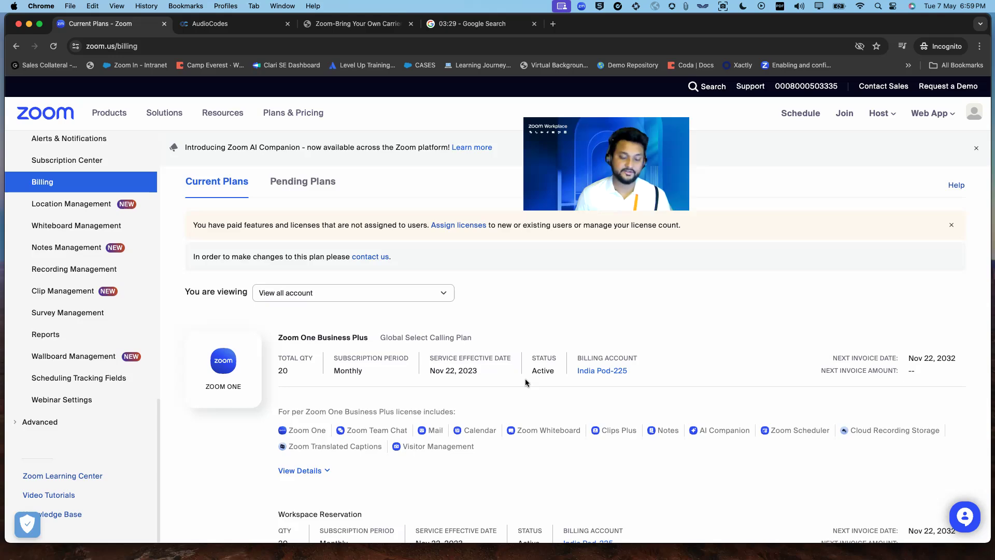
scroll(525, 382, "down", 15)
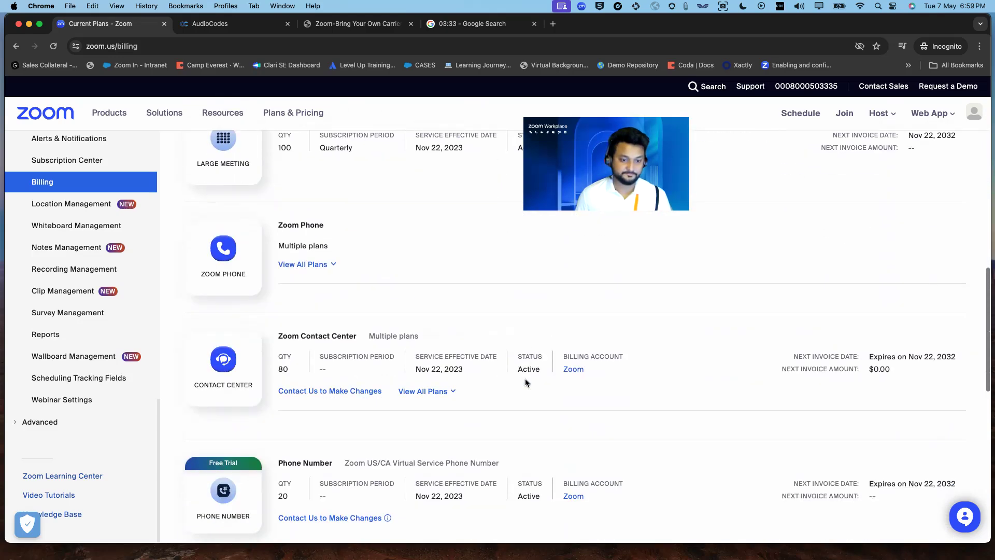
scroll(526, 382, "down", 2)
left_click(328, 229)
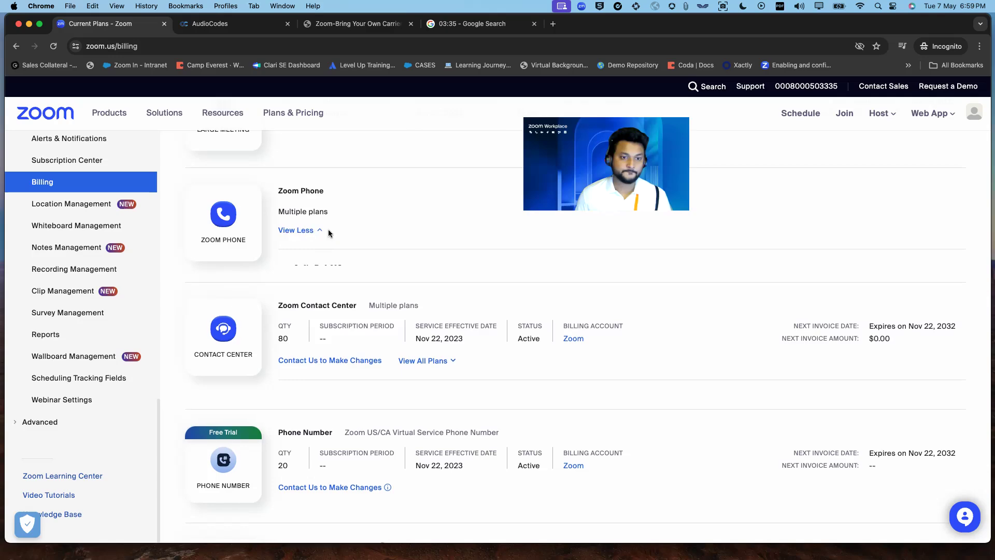
left_click_drag(293, 285, 418, 290)
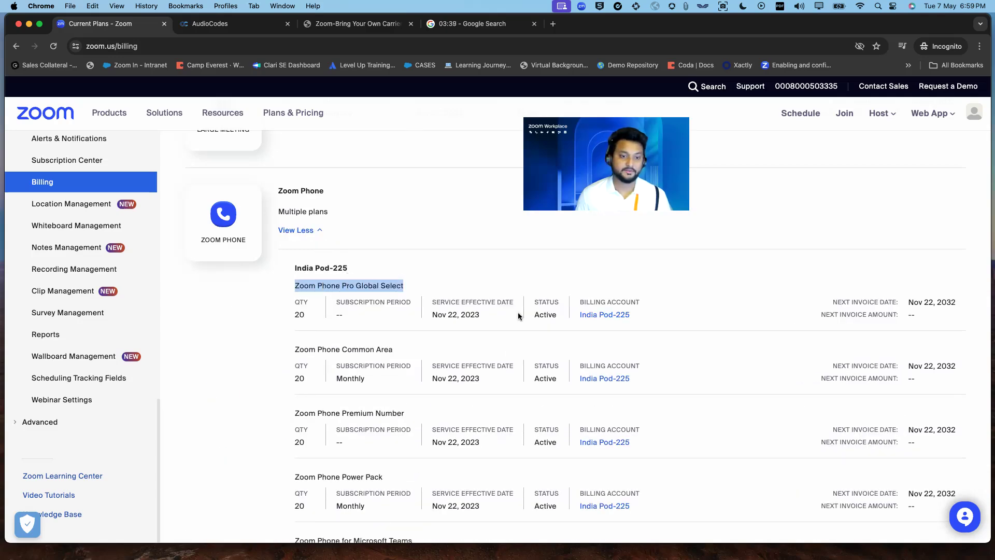
scroll(518, 315, "down", 10)
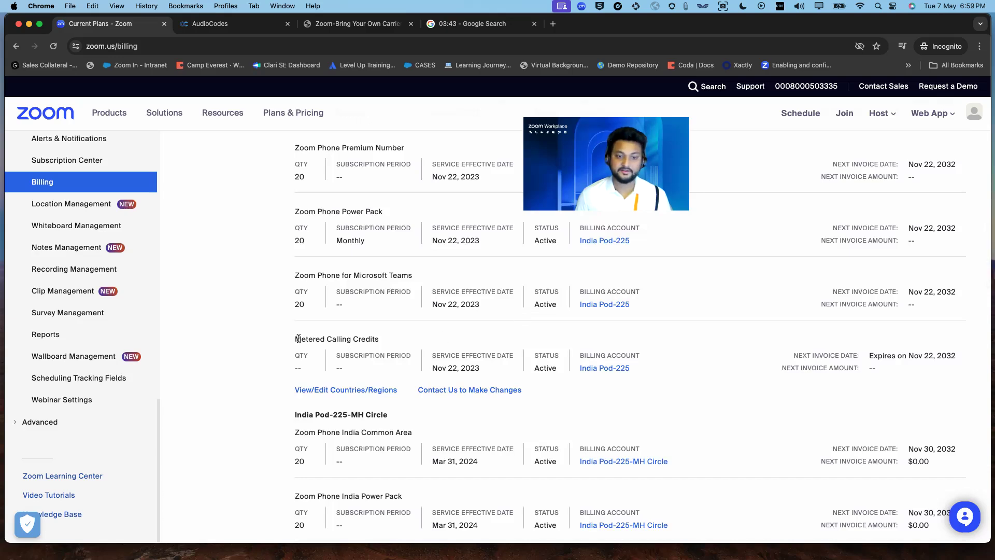
left_click_drag(299, 338, 368, 340)
left_click(363, 390)
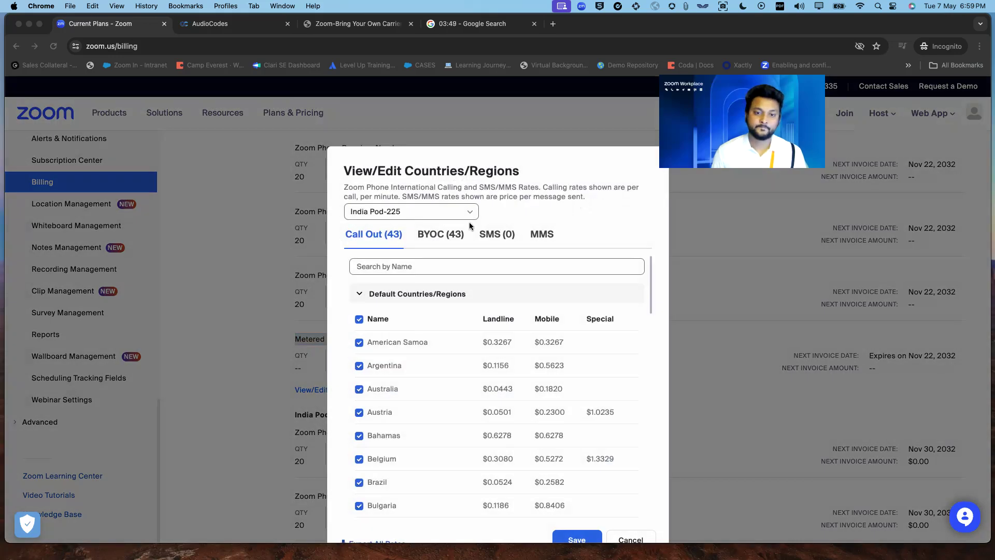
- Confirm United States in the BYOC country list, cancel the rates window, and go to the AudioCodes login
left_click(459, 234)
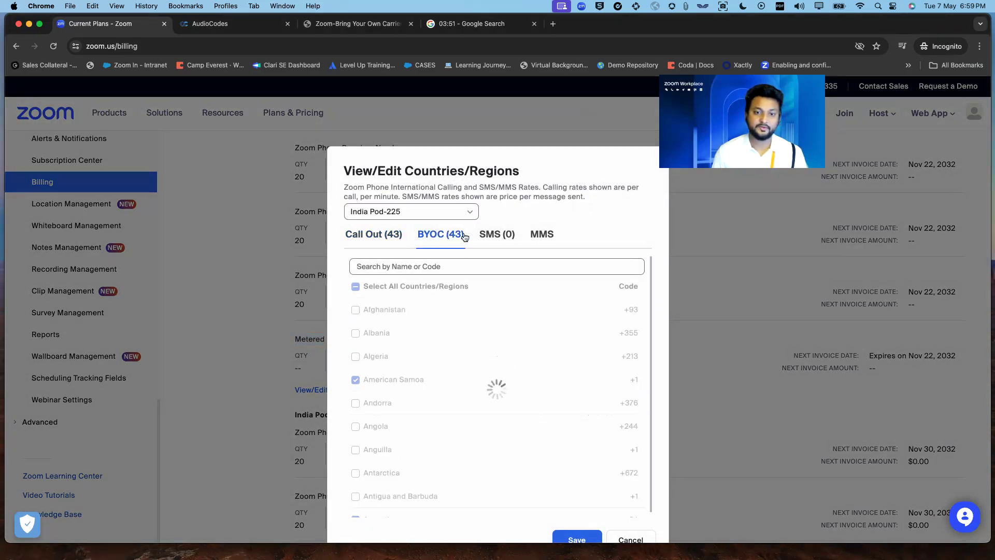
left_click(467, 266)
type("united")
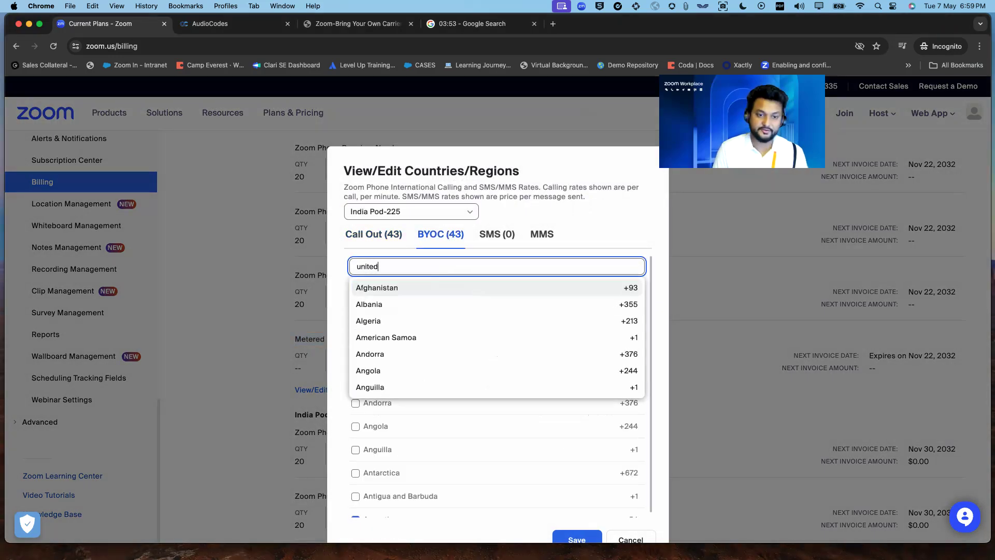
left_click(443, 318)
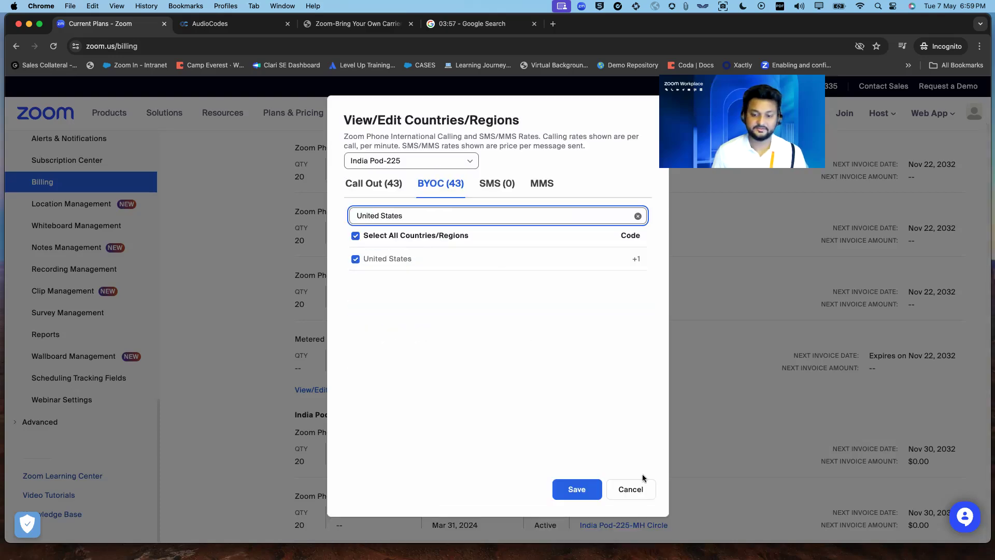
left_click(631, 491)
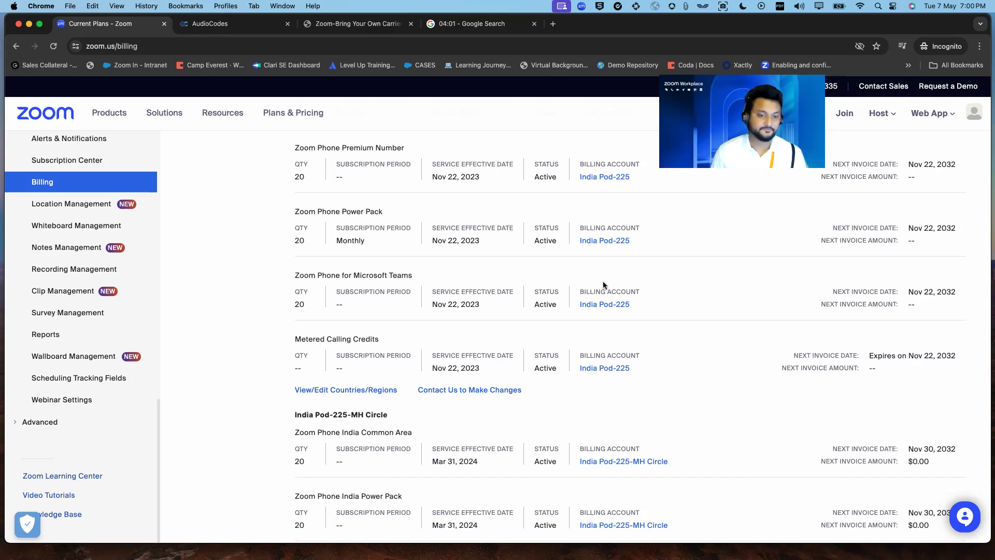
left_click(841, 520)
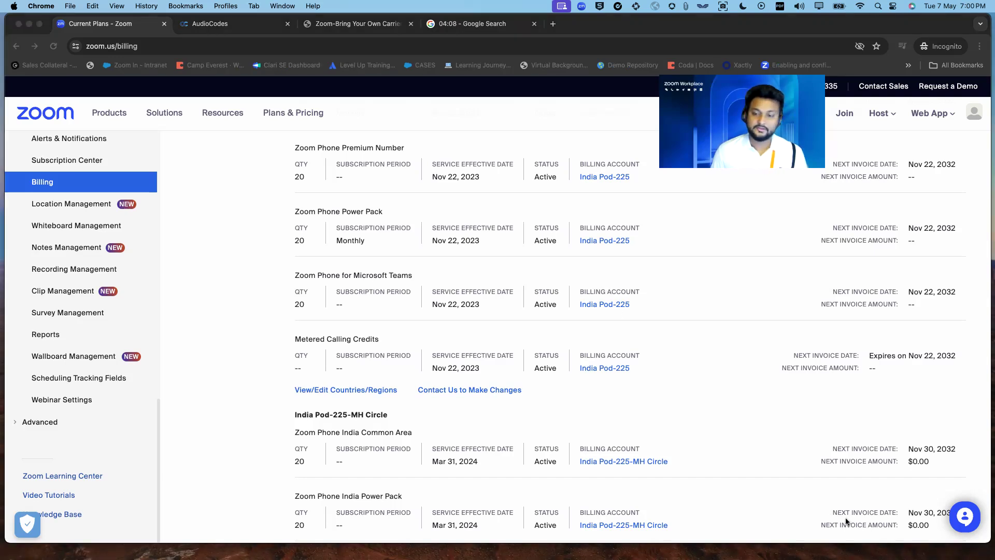
left_click(235, 25)
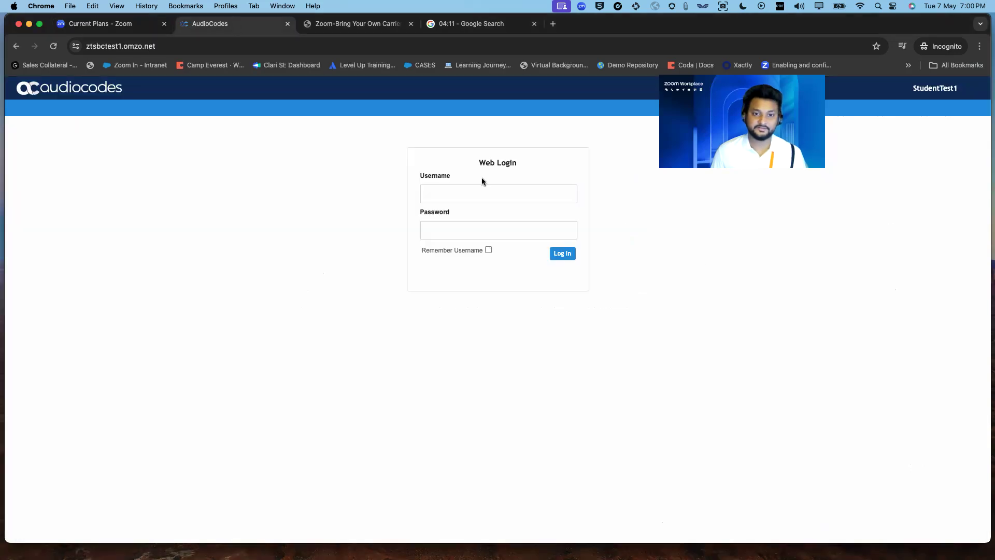
- Log in to the AudioCodes SBC with the saved administrator credentials
left_click(504, 197)
left_click(500, 218)
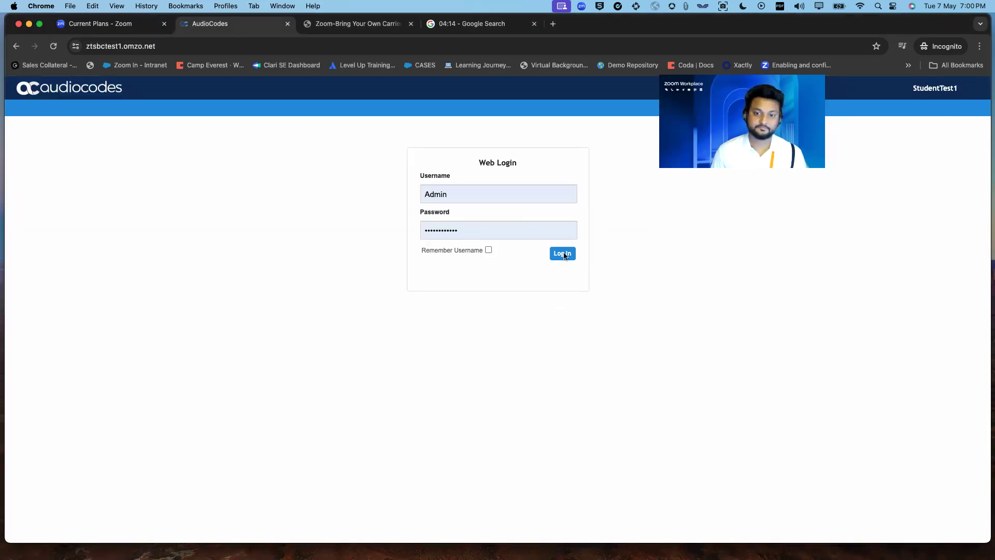
left_click(562, 254)
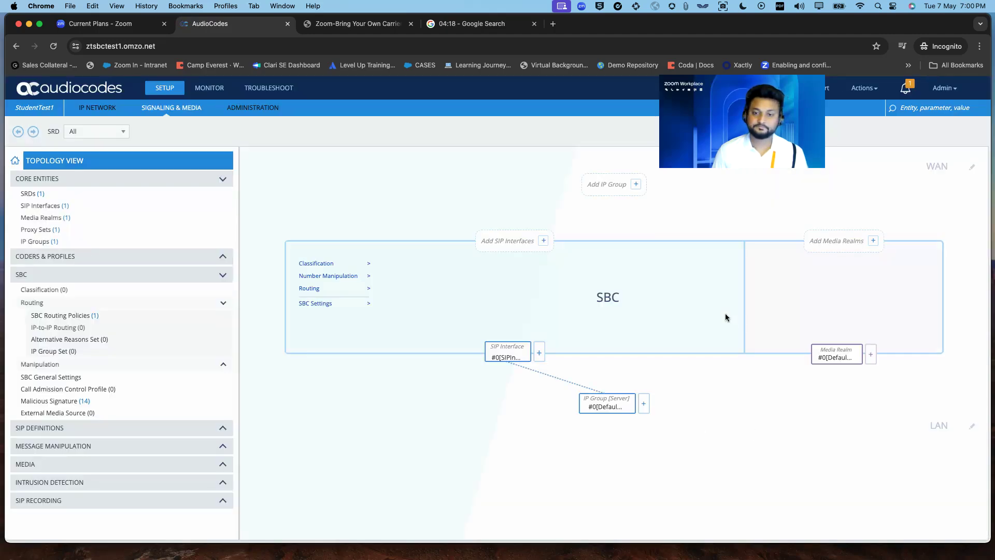
left_click_drag(742, 121, 412, 166)
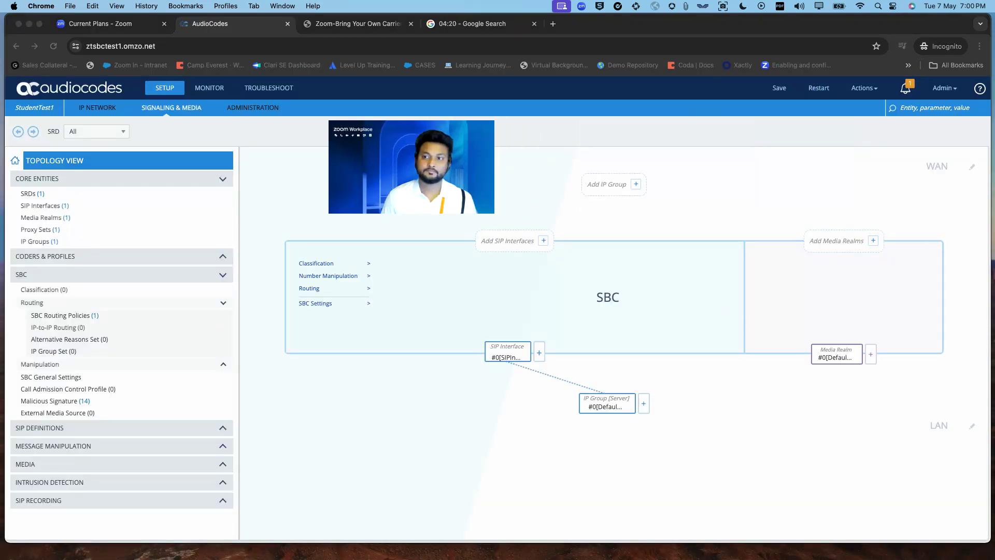
- Launch the SBC Configuration Wizard from the Actions menu
left_click(864, 88)
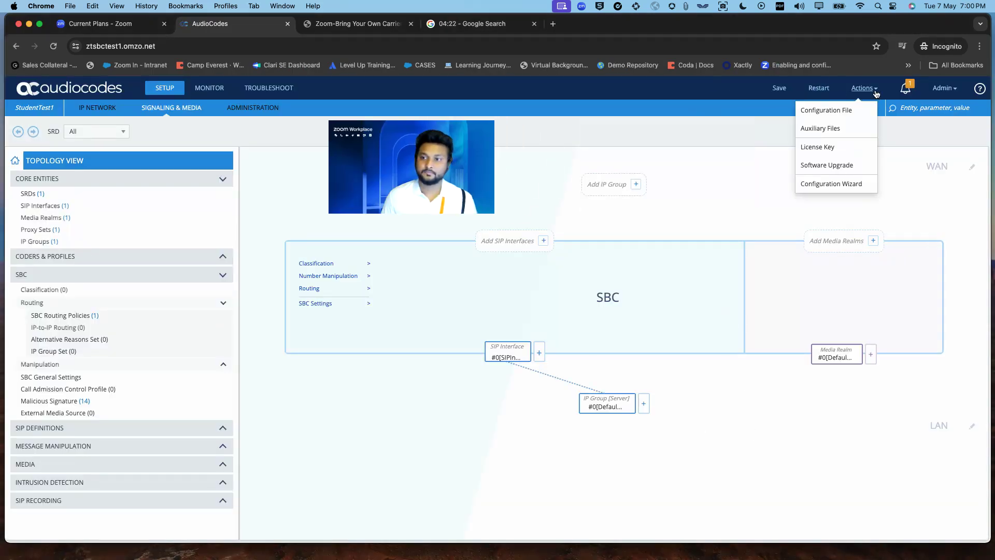
left_click(840, 187)
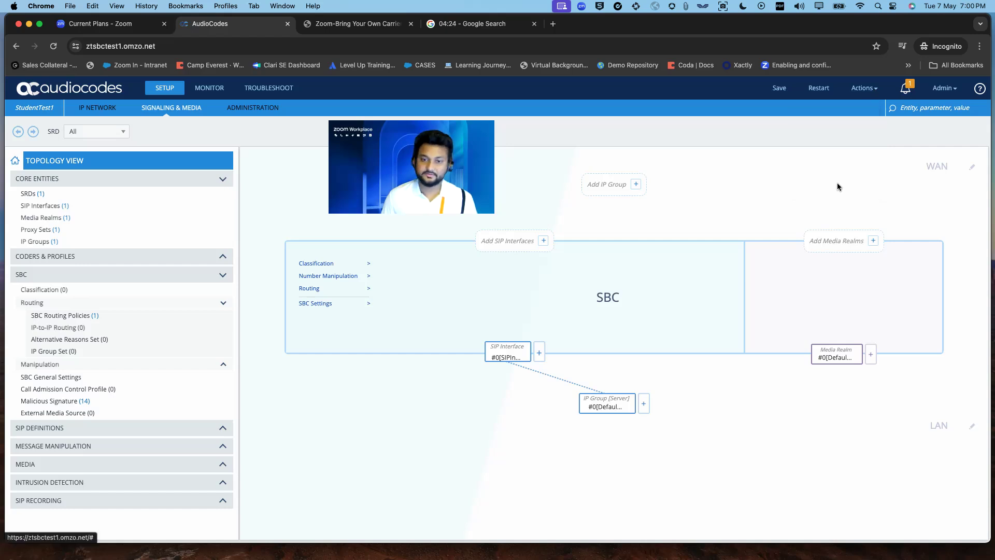
left_click_drag(412, 167, 772, 202)
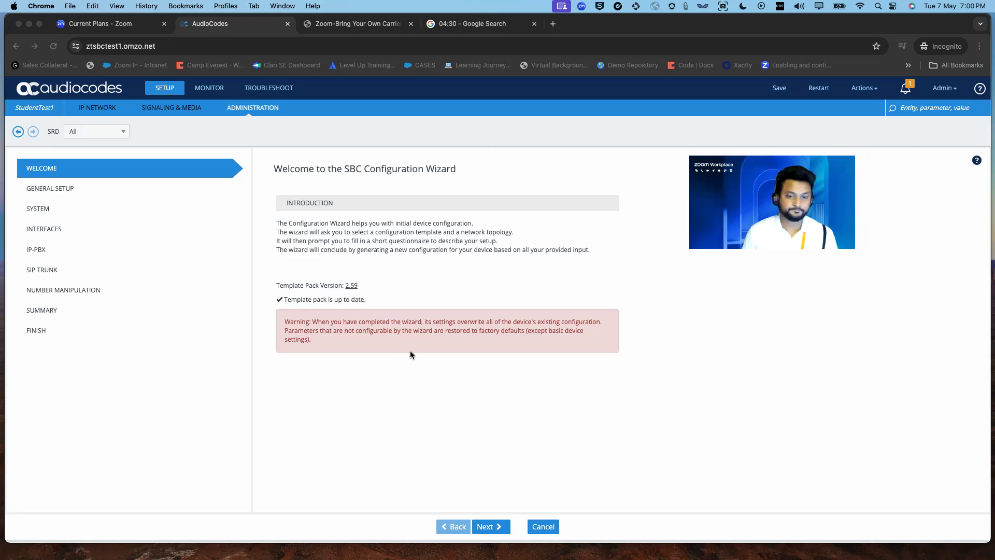
- Advance to General Setup and pick Zoom Phone Premise Peering as the IP-PBX template
left_click(504, 418)
left_click(497, 527)
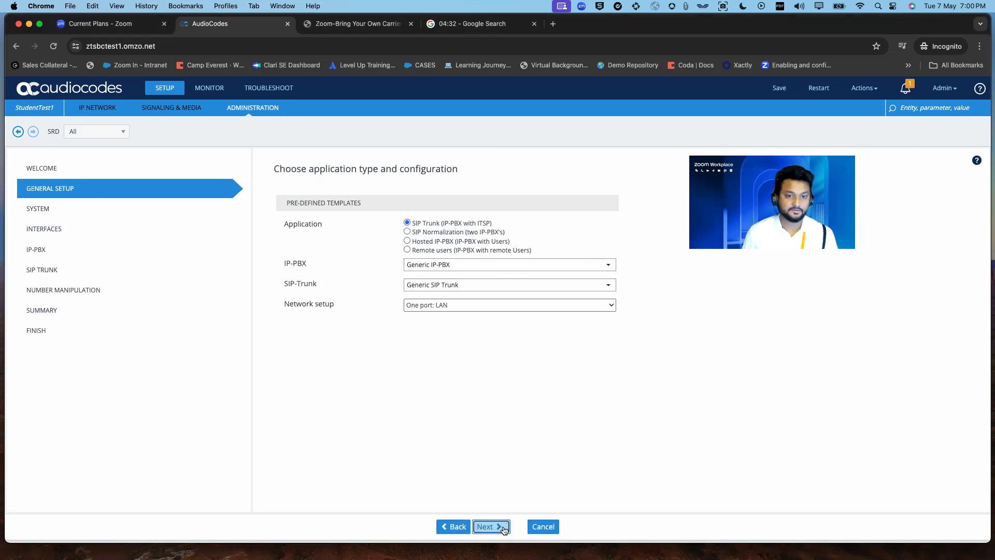
left_click(512, 265)
type("zoom")
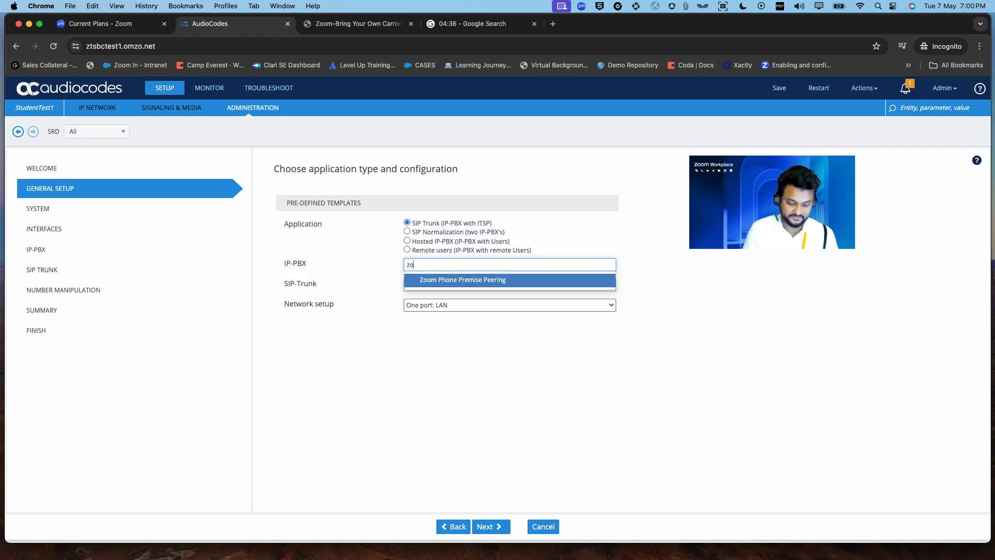
left_click(505, 282)
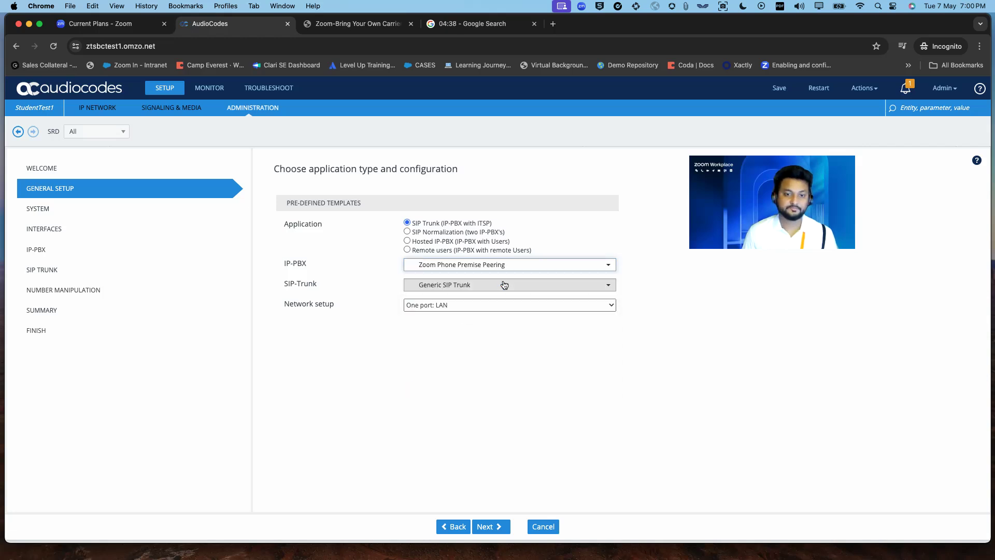
- Set network setup to one WAN port, keep Generic SIP Trunk, and continue to system parameters
left_click(459, 304)
left_click(455, 319)
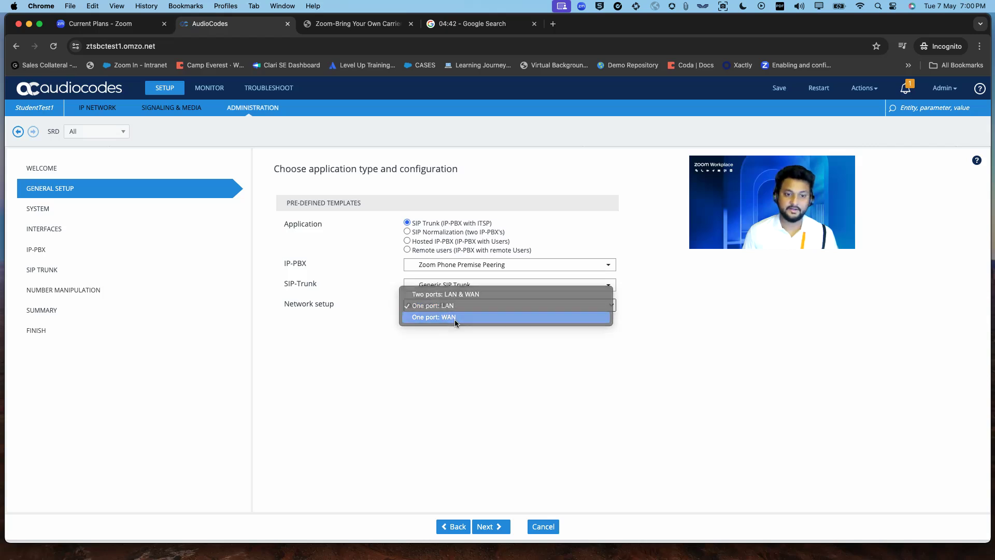
left_click(460, 285)
key("Return")
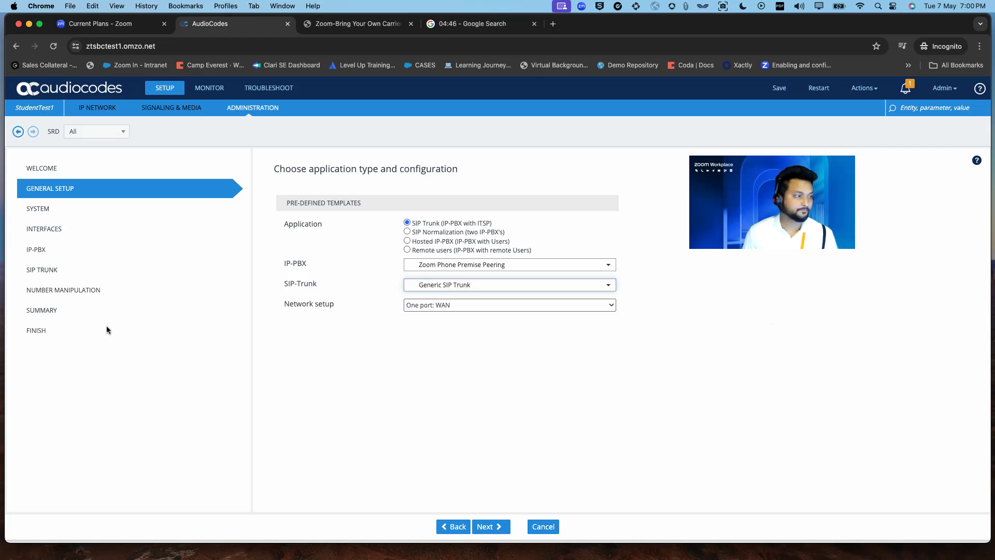
left_click(569, 486)
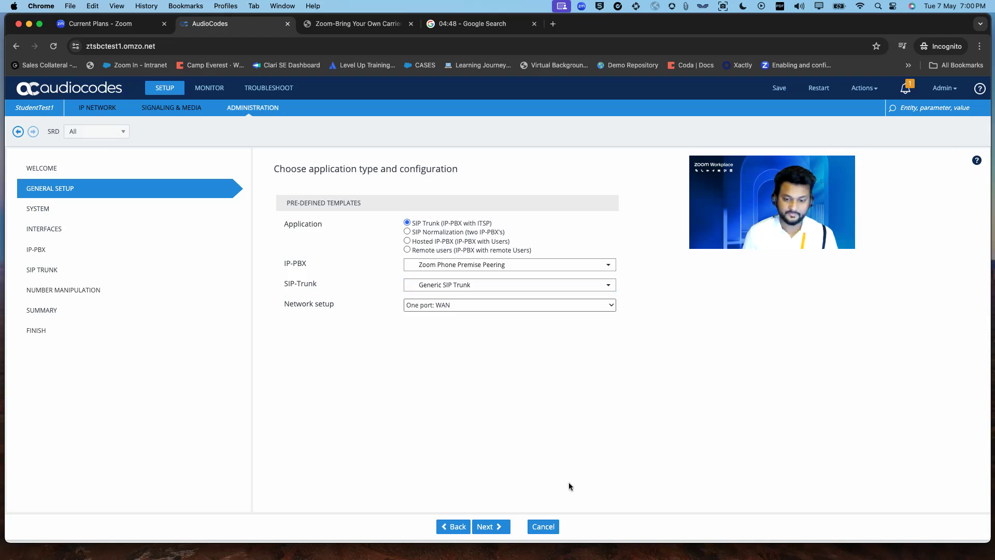
left_click(495, 529)
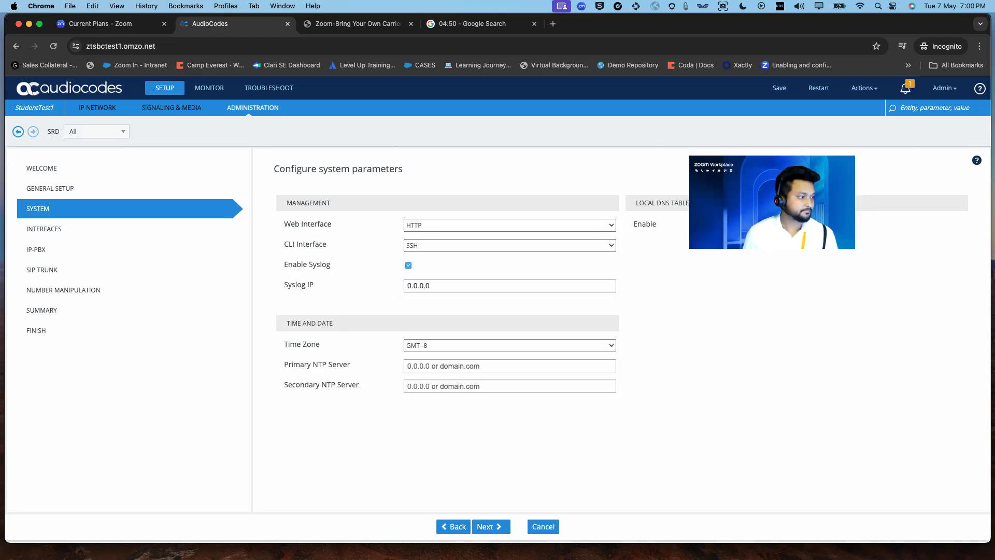
- Switch the web interface protocol to HTTPS
left_click(511, 226)
left_click(495, 237)
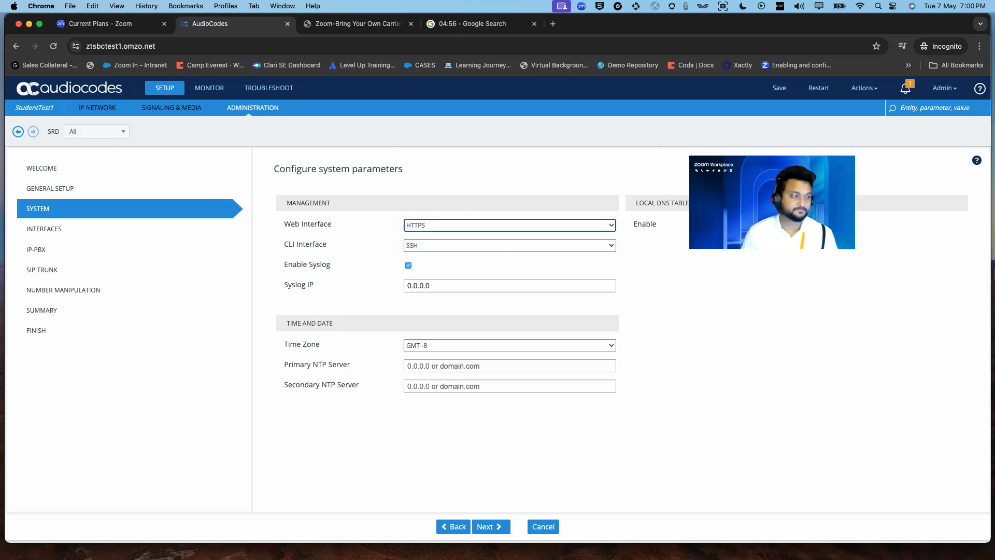
left_click_drag(824, 152, 909, 175)
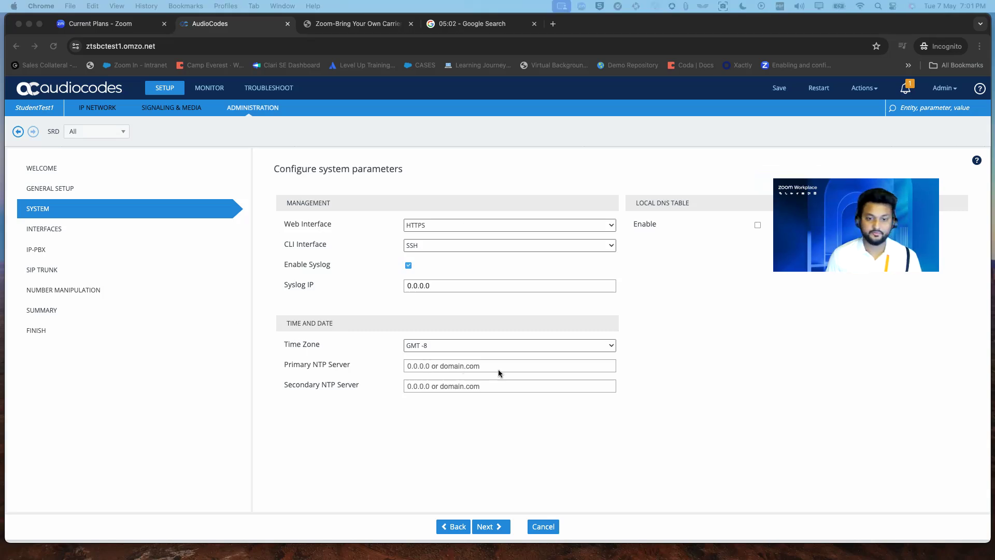
- Fill NTP servers with 0.pool.ntp.org and 1.pool.ntp.org, then continue to interfaces
left_click(464, 366)
left_click(484, 388)
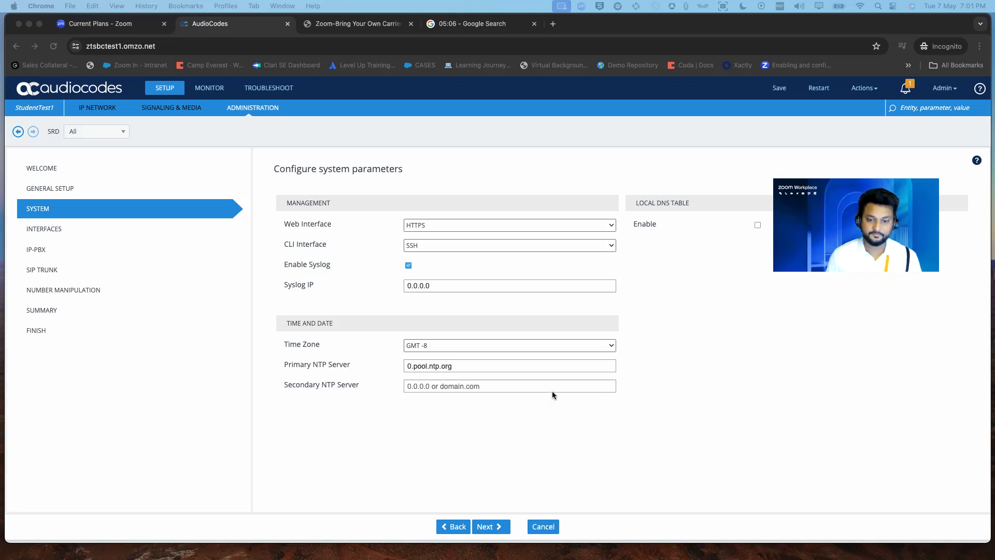
left_click(506, 387)
left_click(506, 387)
left_click(503, 409)
left_click(487, 526)
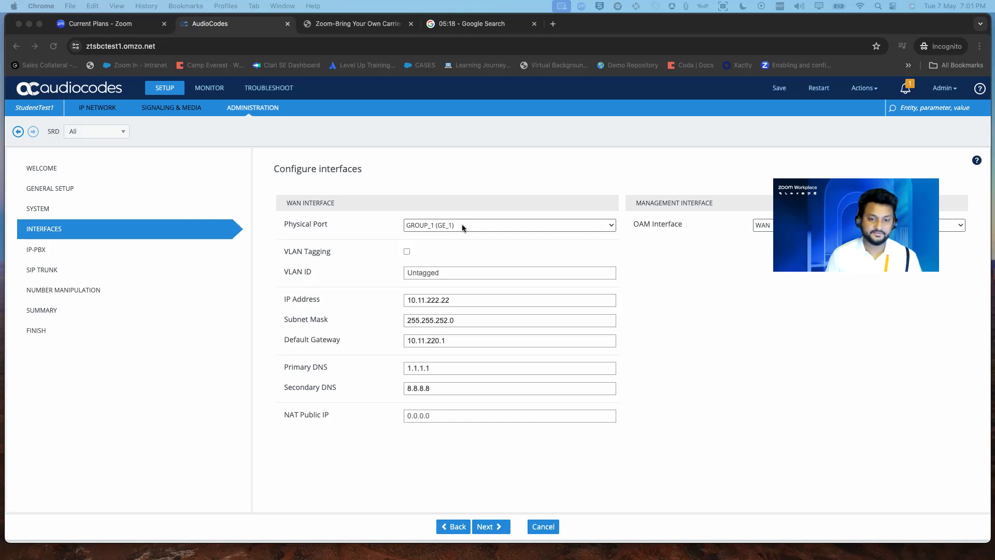
- Replace the primary DNS with 8.8.8.8 and enter 8.8.4.4 in the next field
double_click(459, 368)
type("8.8.8.8")
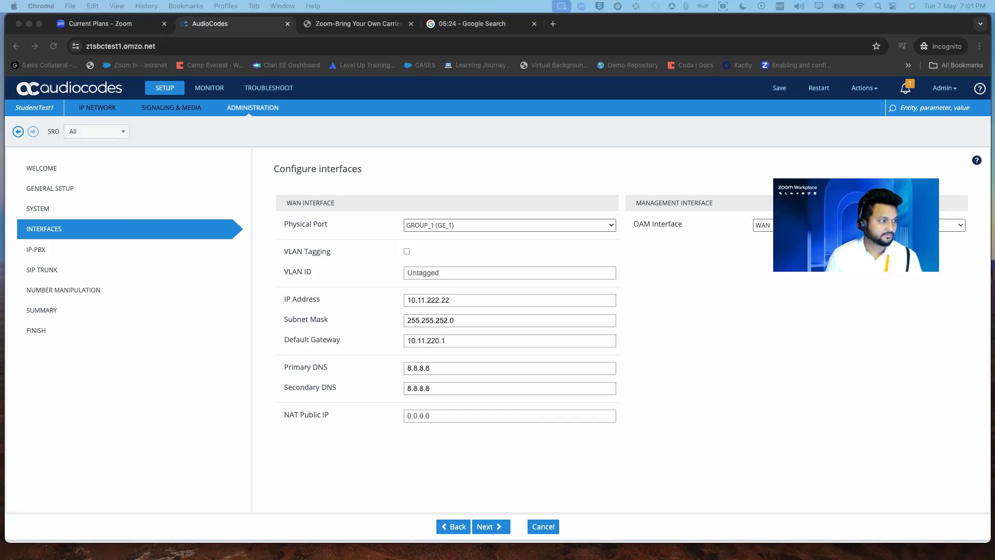
left_click(425, 417)
type("8.8.4.4")
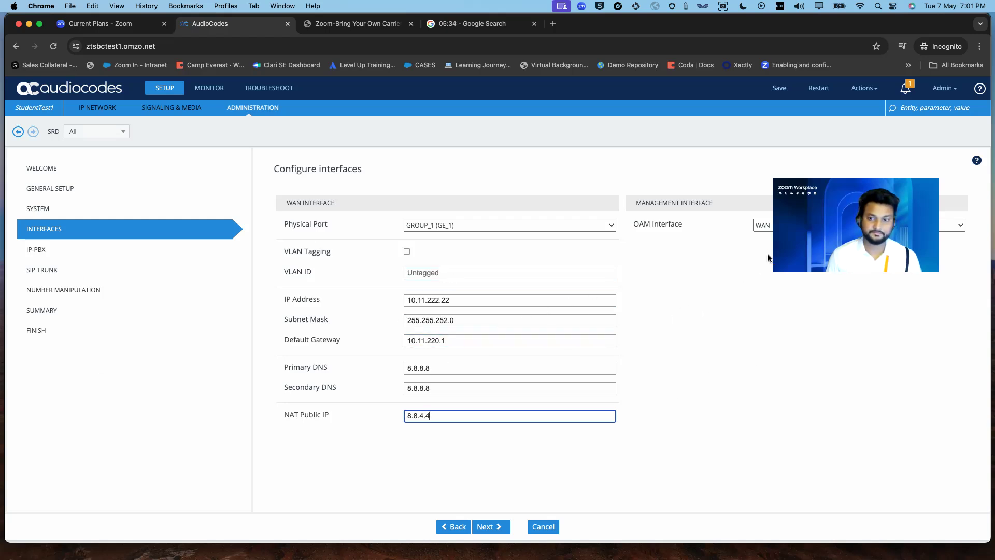
left_click_drag(776, 255, 766, 337)
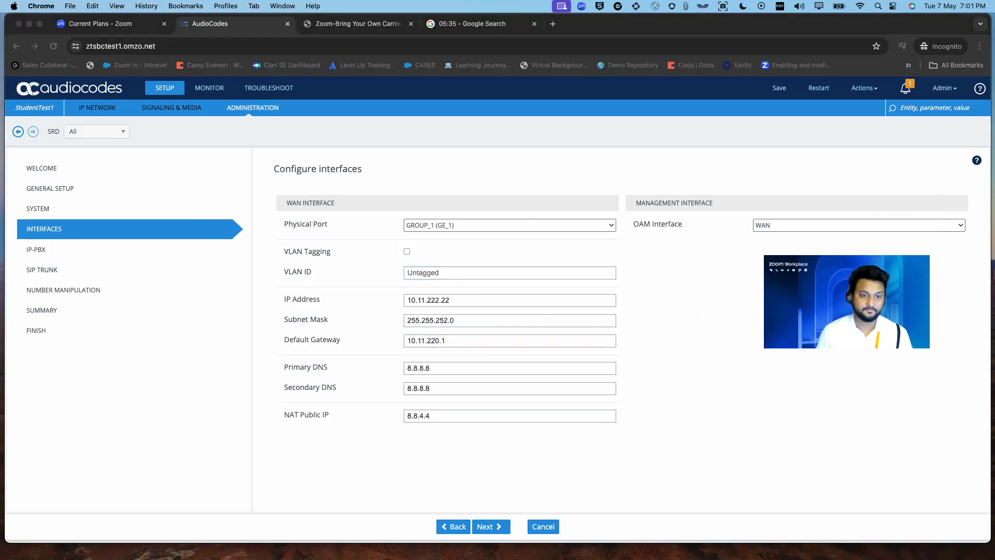
- Paste 54.69.14.250 as the NAT public IP and continue to IP-PBX configuration
left_click(466, 303)
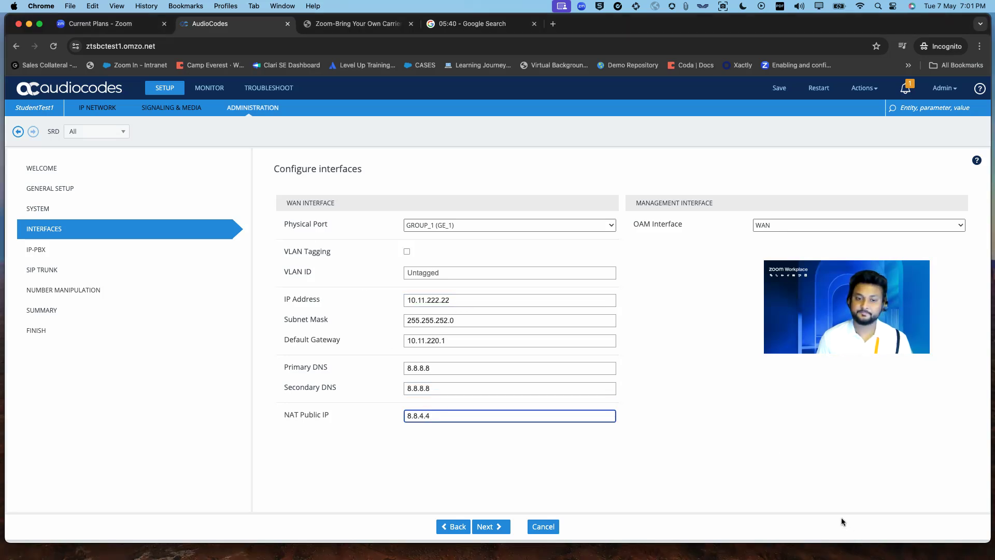
left_click_drag(491, 416, 402, 417)
type("54.69.14.250")
left_click(469, 441)
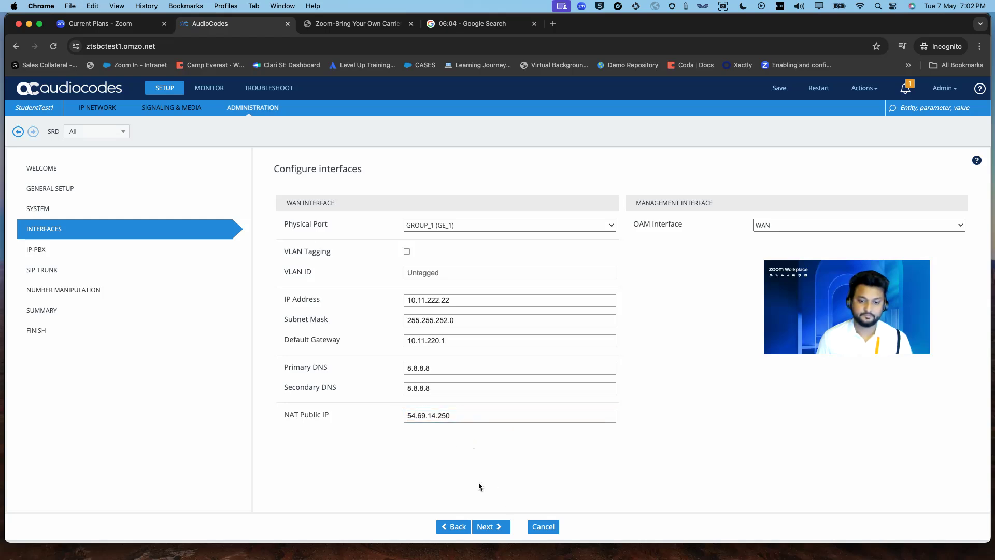
left_click(490, 526)
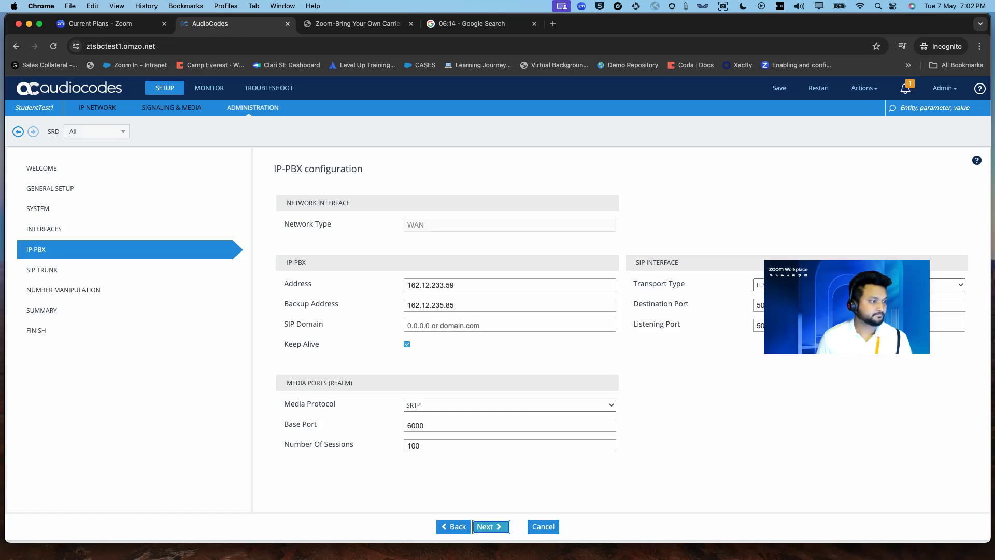
- Enter 30000 as the IP-PBX media base port, then proceed to the SIP Trunk step
left_click_drag(761, 245, 704, 169)
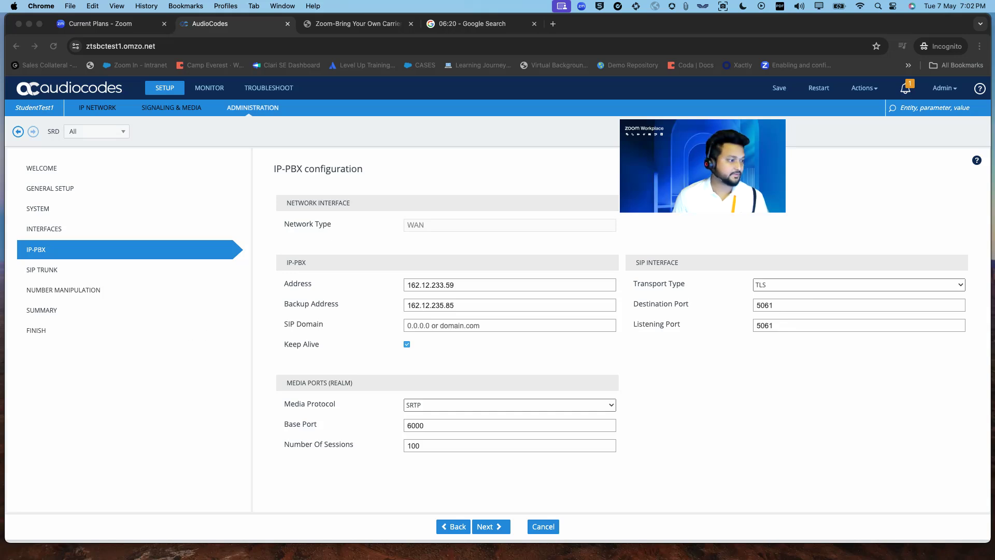
left_click(430, 431)
left_click(433, 427)
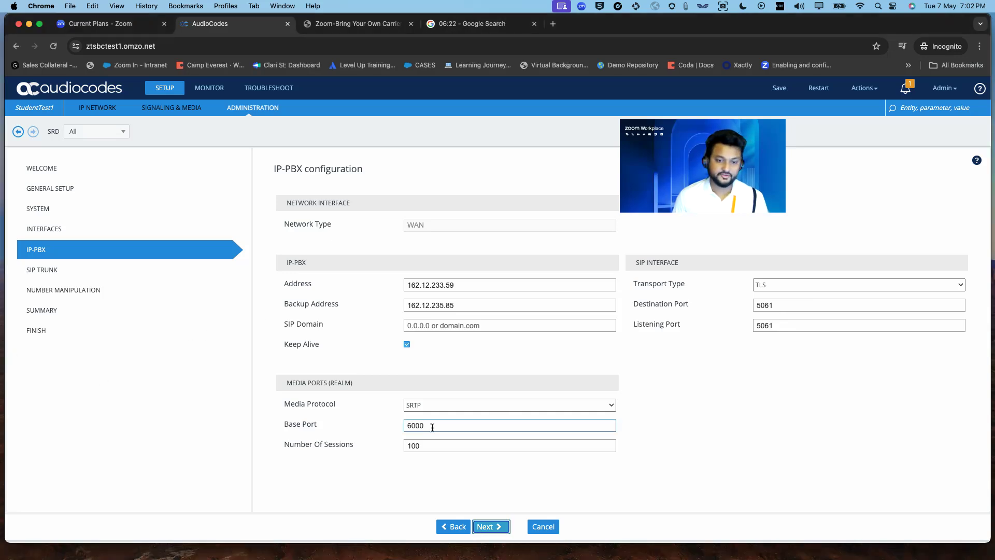
double_click(431, 425)
type("30000")
key("Tab")
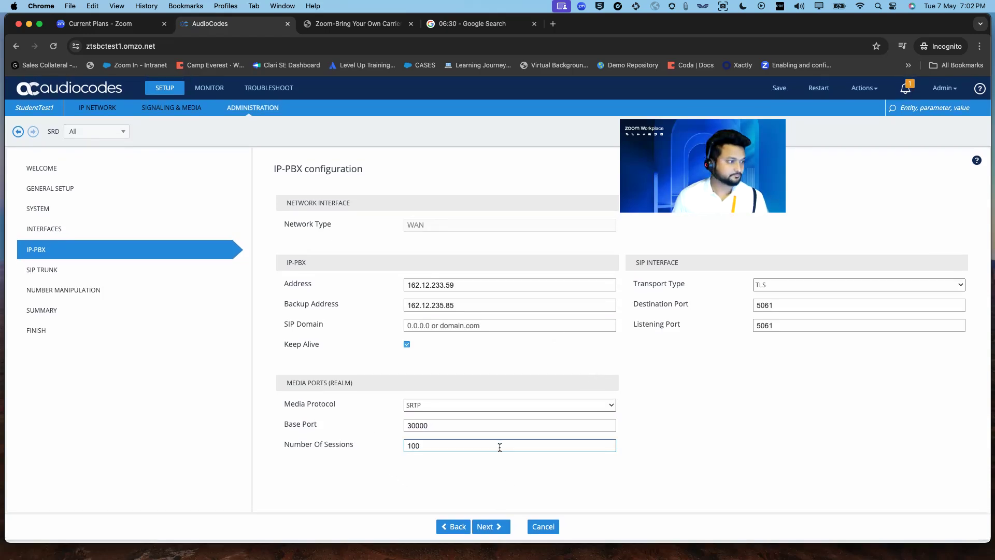
left_click(490, 526)
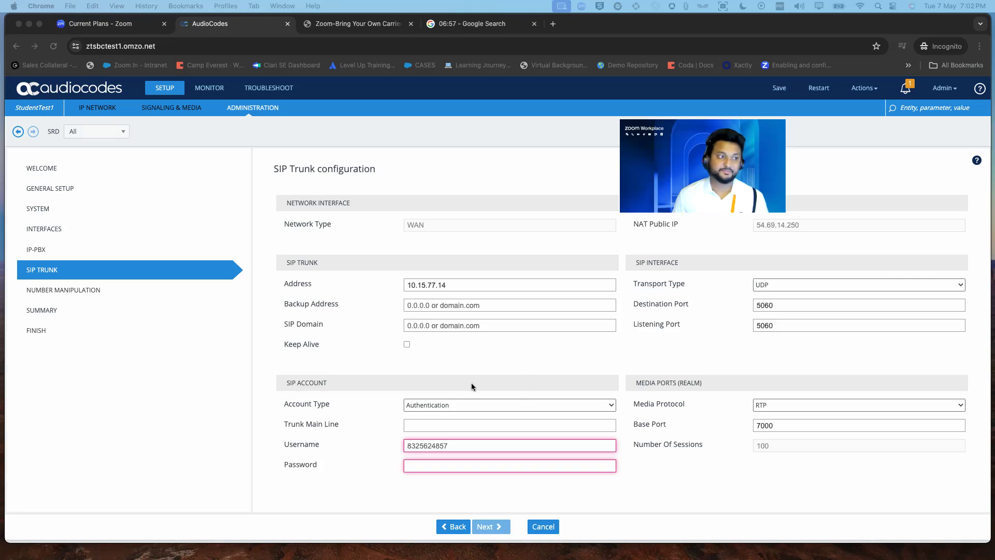
- Set the SIP trunk address to 54.203.228.10 with TLS transport
left_click(455, 287)
left_click(474, 284)
left_click_drag(493, 284, 422, 278)
type("54.203.228.10")
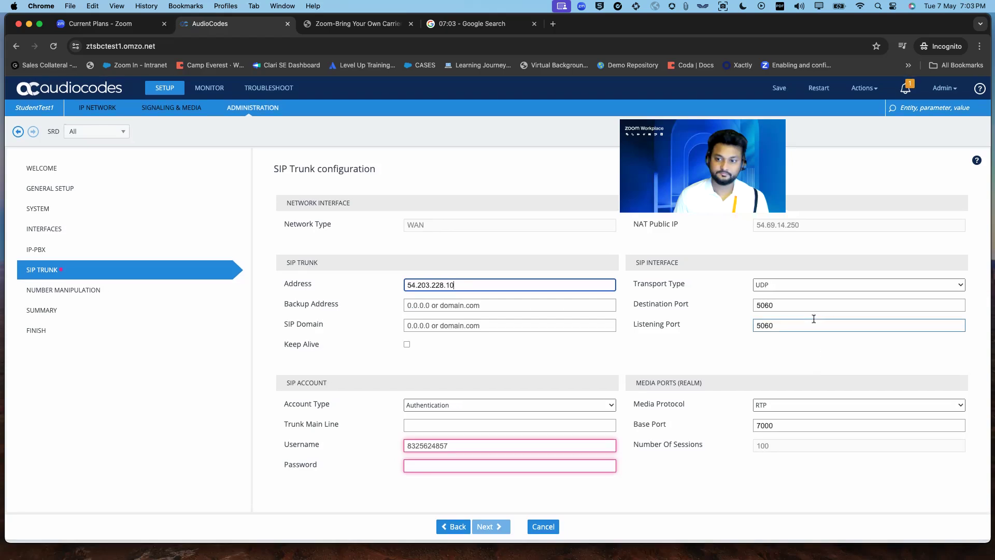
left_click(790, 284)
left_click(779, 310)
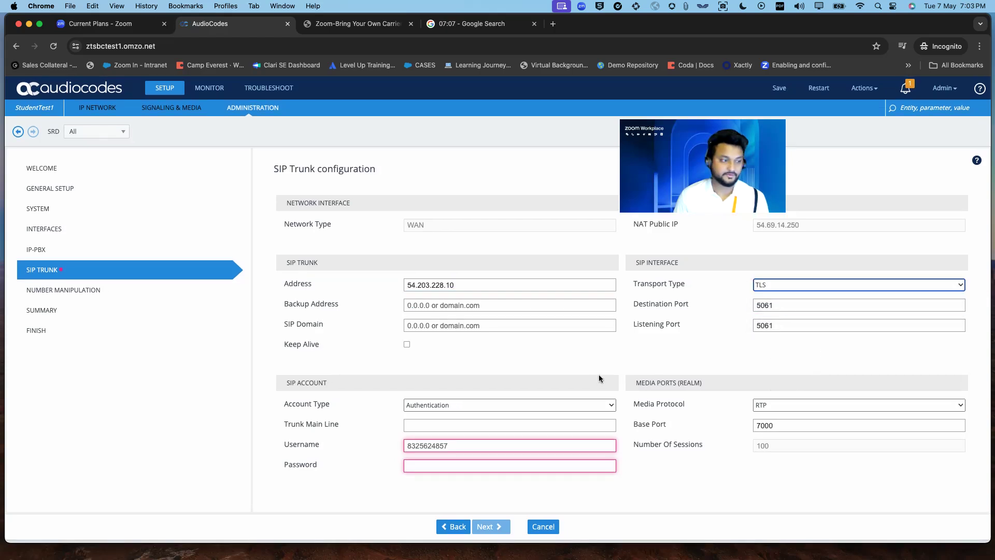
- Use SRTP media, base port 28000 and account type None, then continue
left_click(779, 404)
left_click(776, 417)
double_click(787, 426)
type("2800")
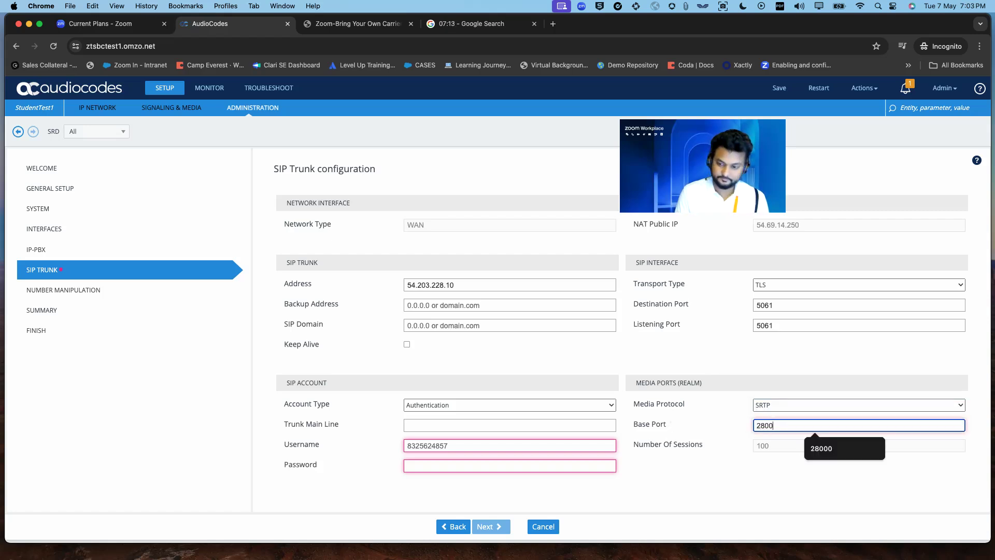
type("0")
left_click(675, 483)
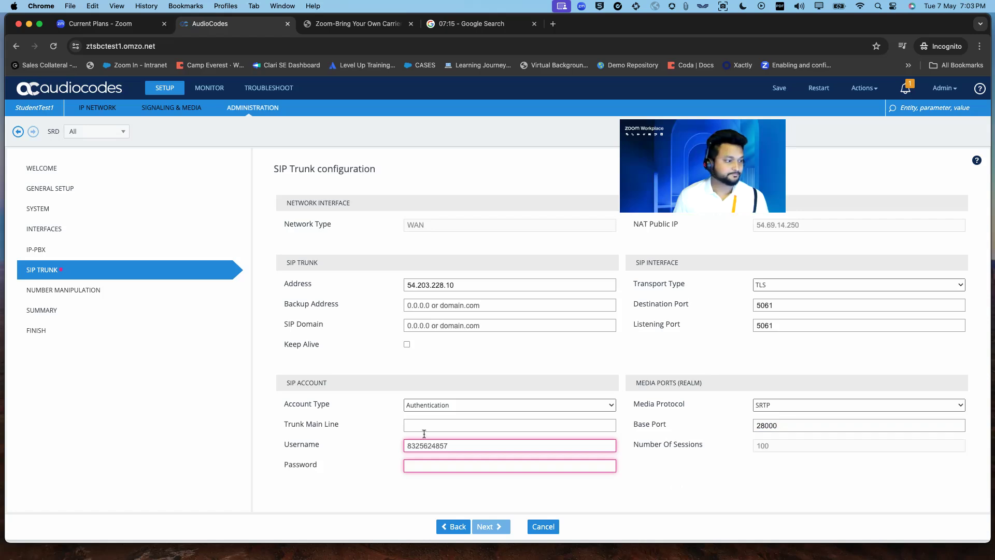
left_click(493, 405)
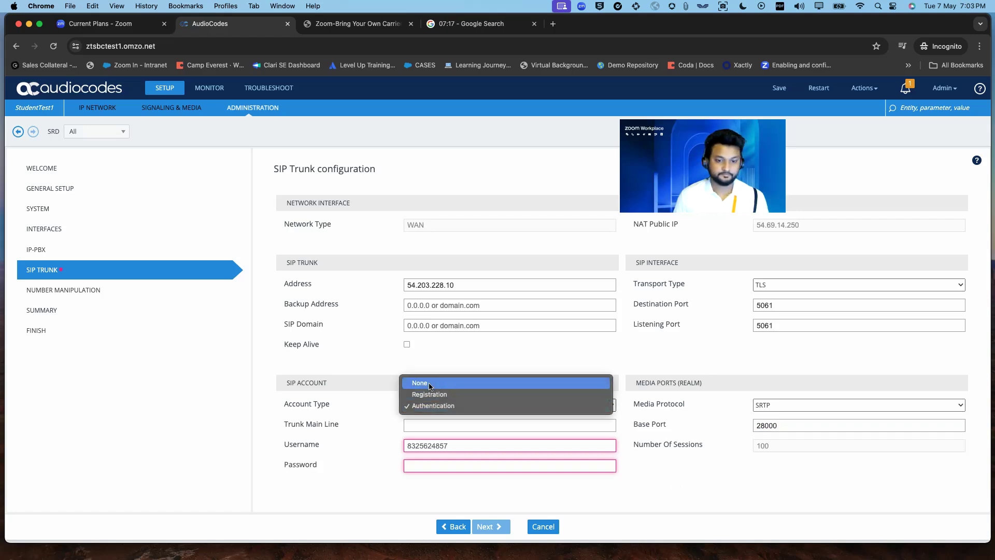
left_click(428, 385)
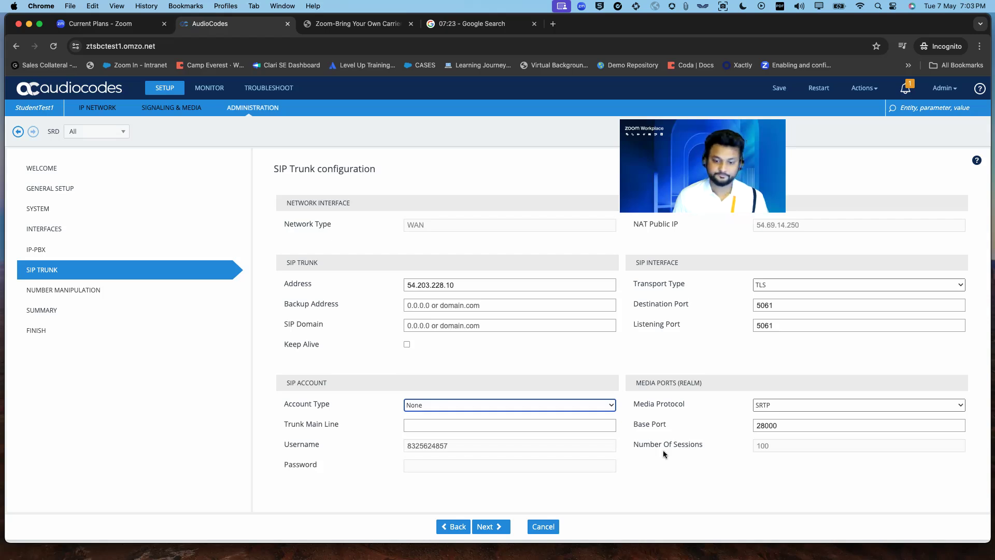
left_click(500, 527)
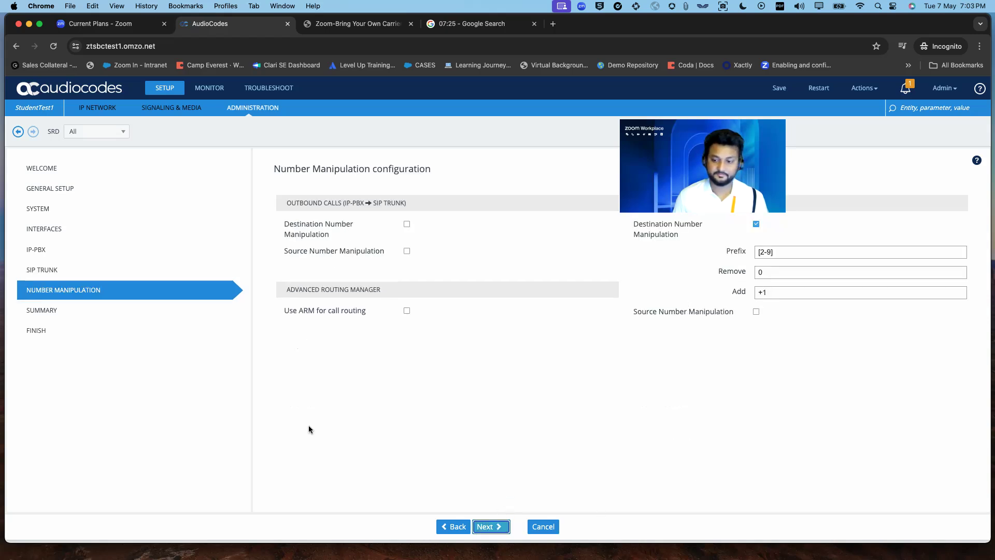
- Uncheck Inbound Destination Number Manipulation and continue to the configuration summary
left_click_drag(695, 179, 709, 150)
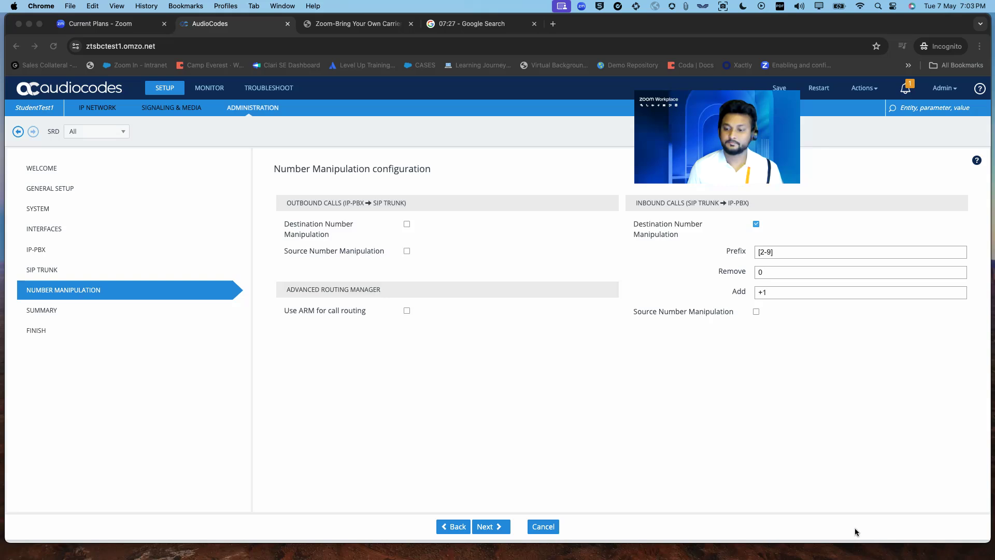
left_click(690, 386)
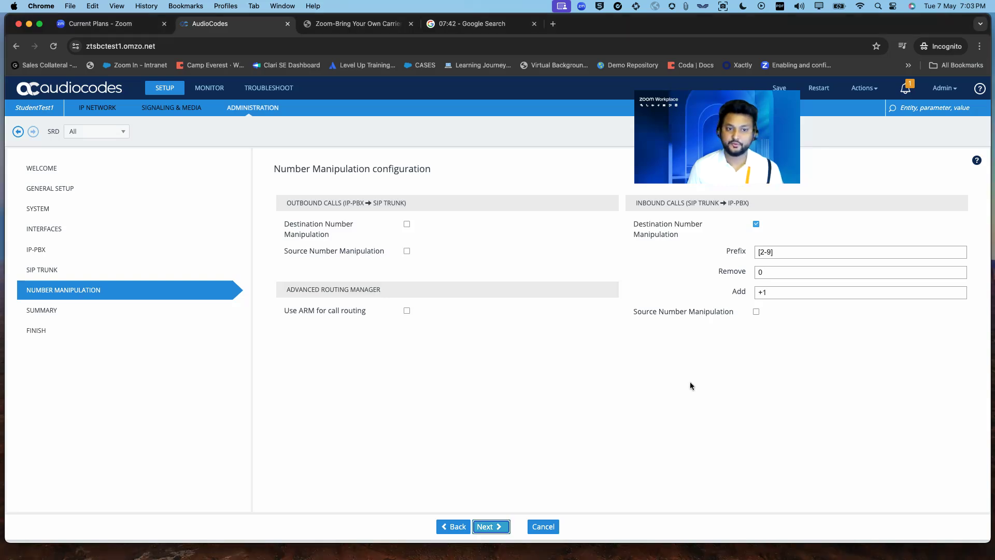
left_click(756, 224)
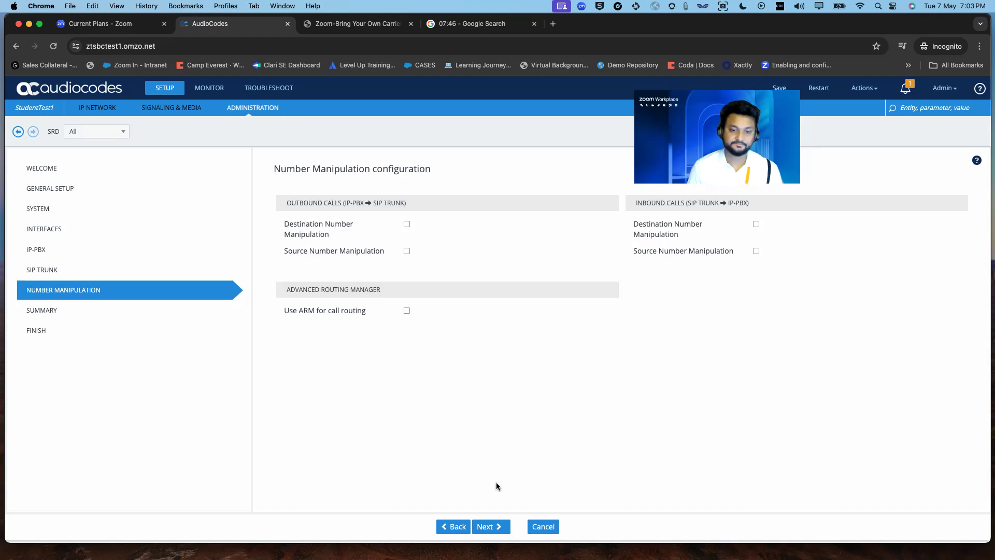
left_click(506, 526)
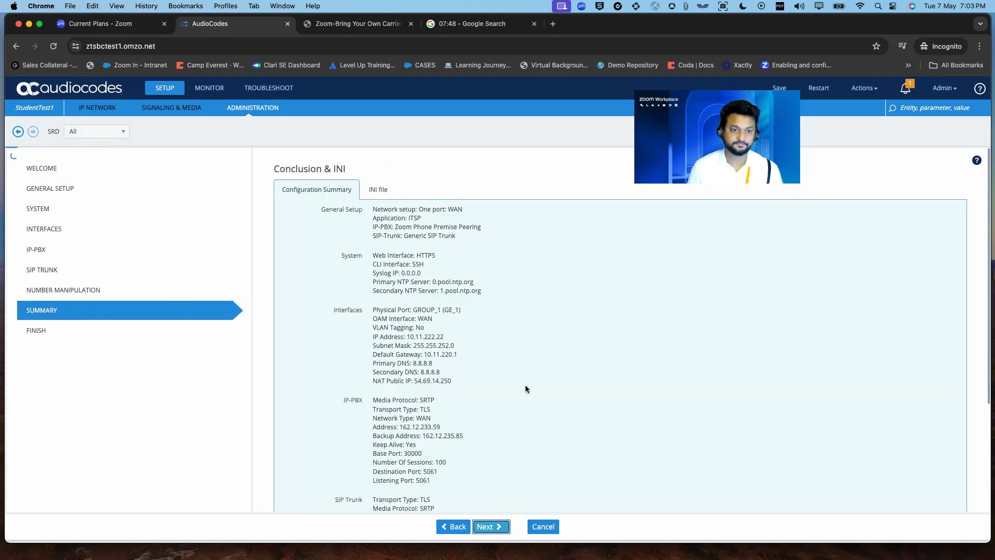
- Review the Configuration Summary and advance to the wizard's final page
scroll(745, 425, "down", 5)
scroll(654, 388, "up", 4)
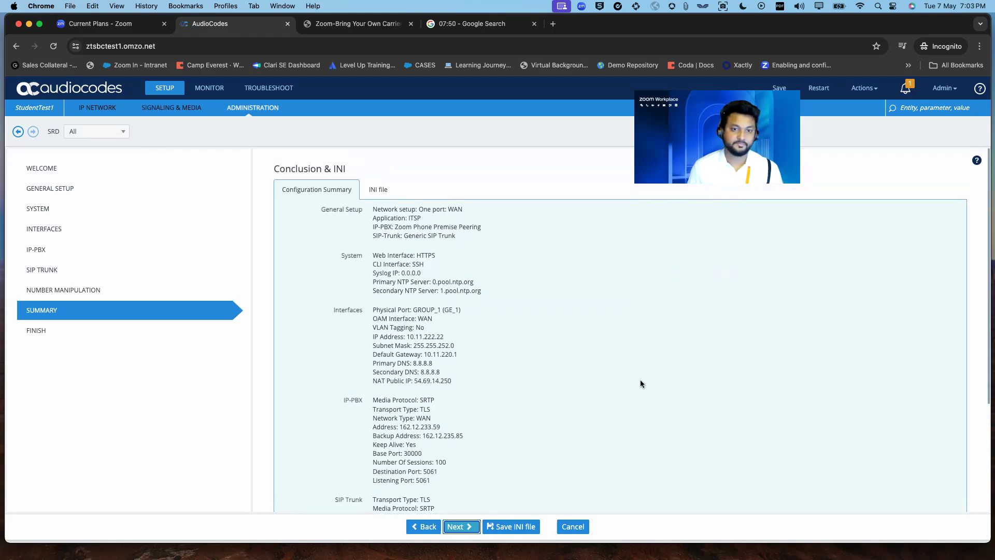
scroll(641, 380, "down", 3)
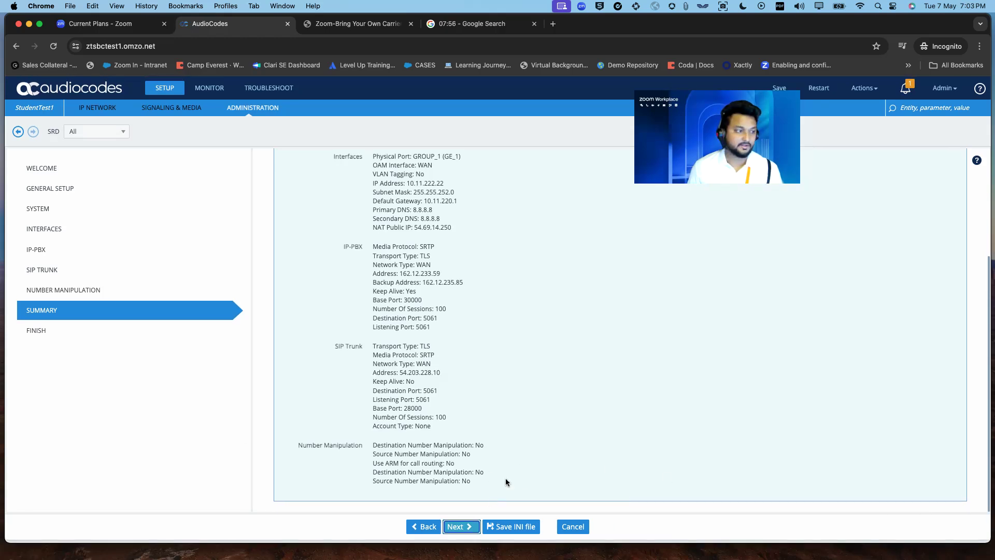
left_click(468, 527)
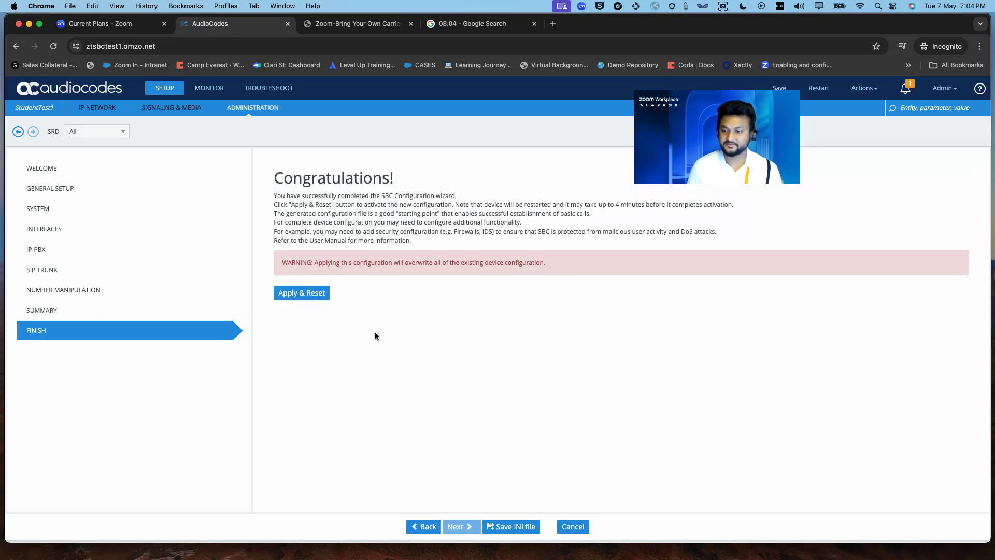
- Apply & Reset the device with the wizard configuration, confirm, then check the stopwatch
left_click(306, 294)
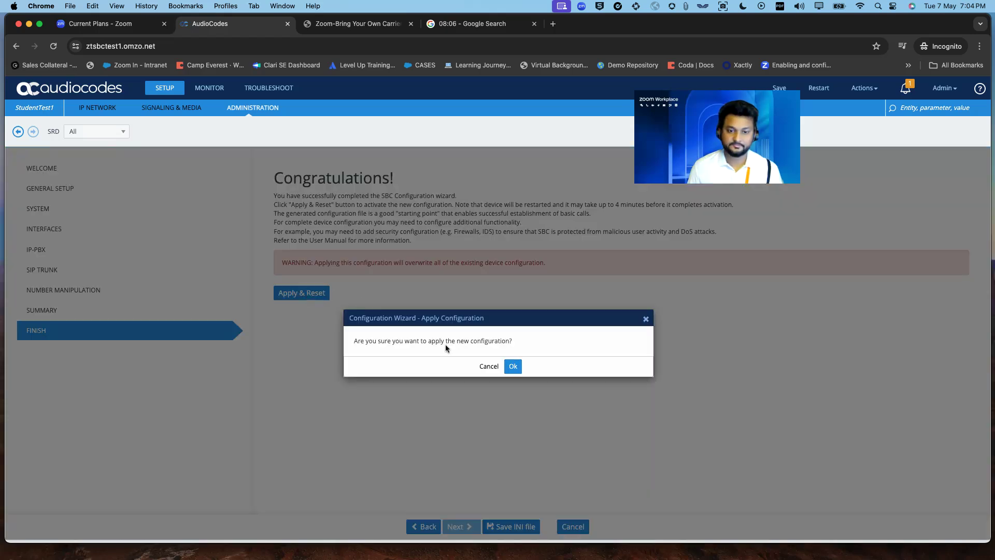
left_click(515, 366)
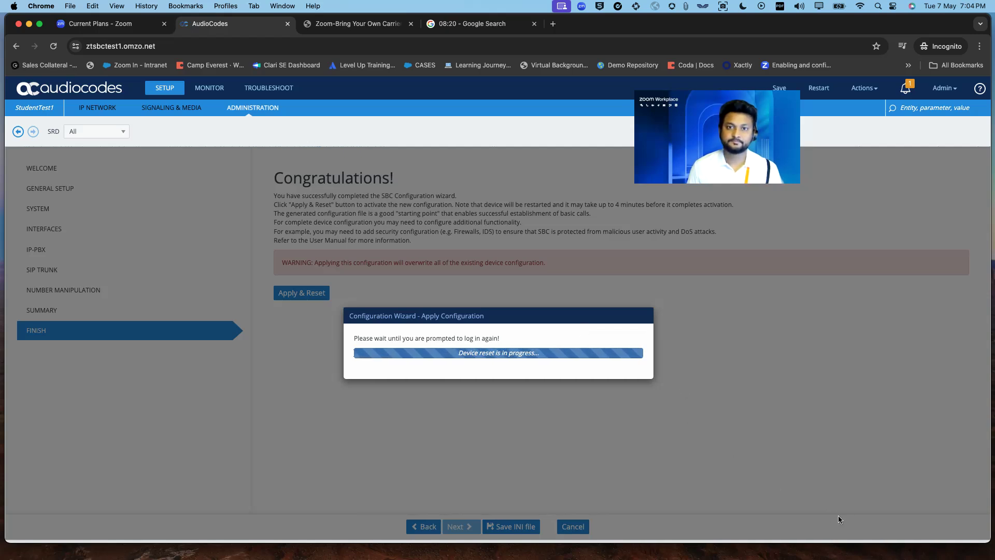
left_click(485, 29)
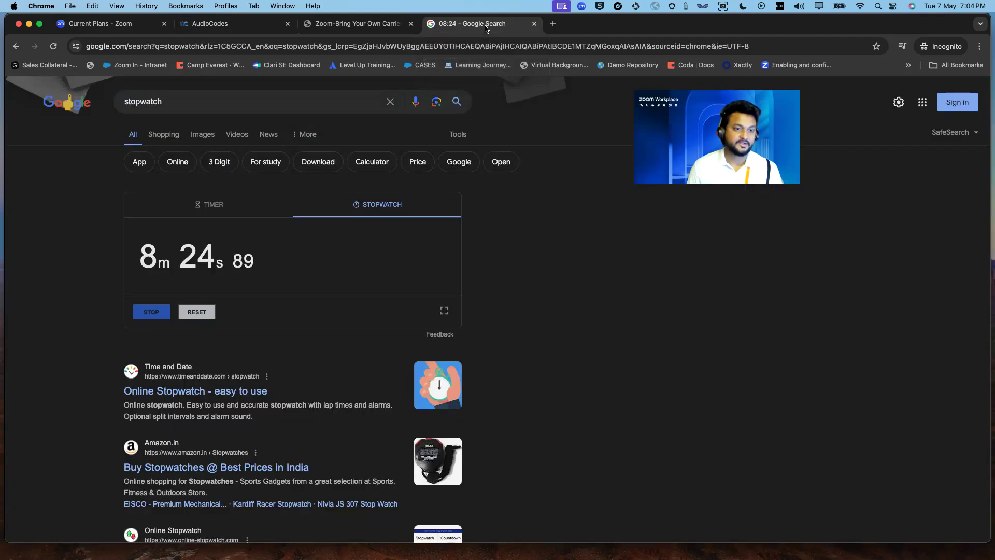
- Go to Phone System Management > Company Info > Account Settings and manage Route Groups
left_click(102, 27)
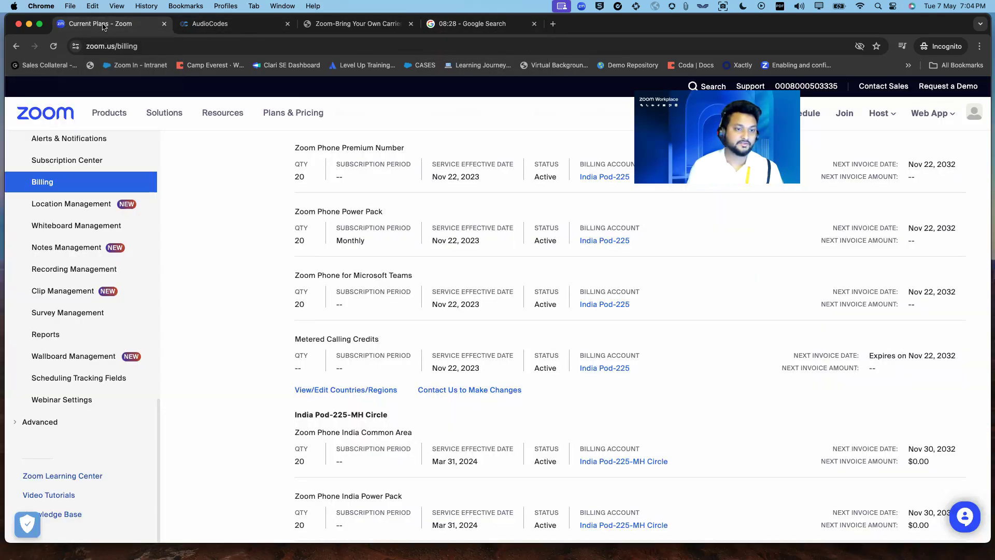
scroll(124, 313, "up", 8)
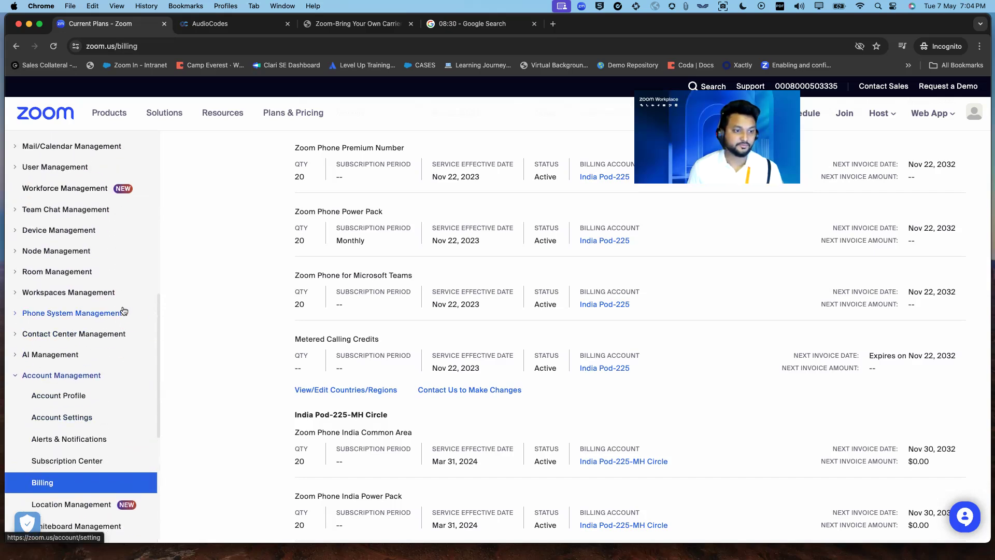
left_click(96, 314)
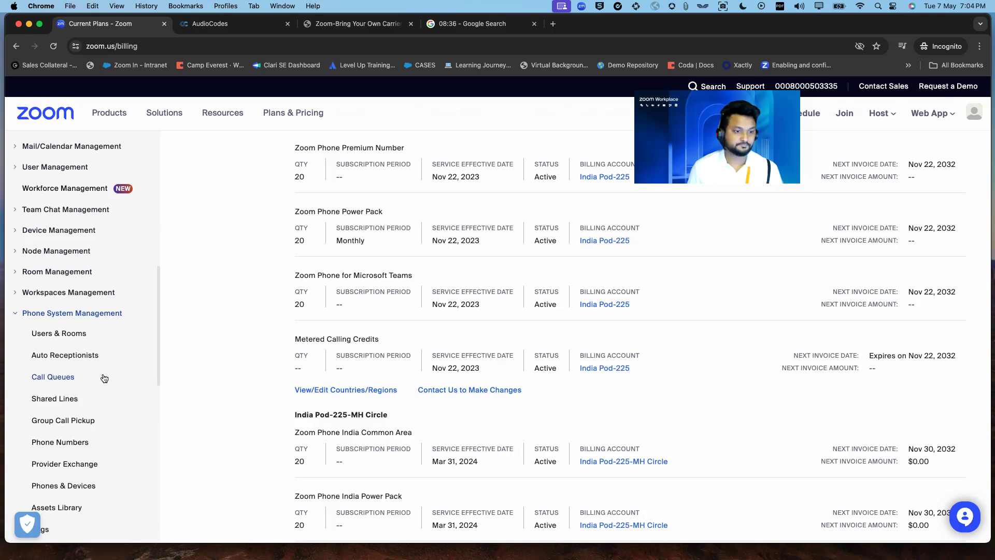
scroll(104, 378, "down", 10)
left_click(47, 291)
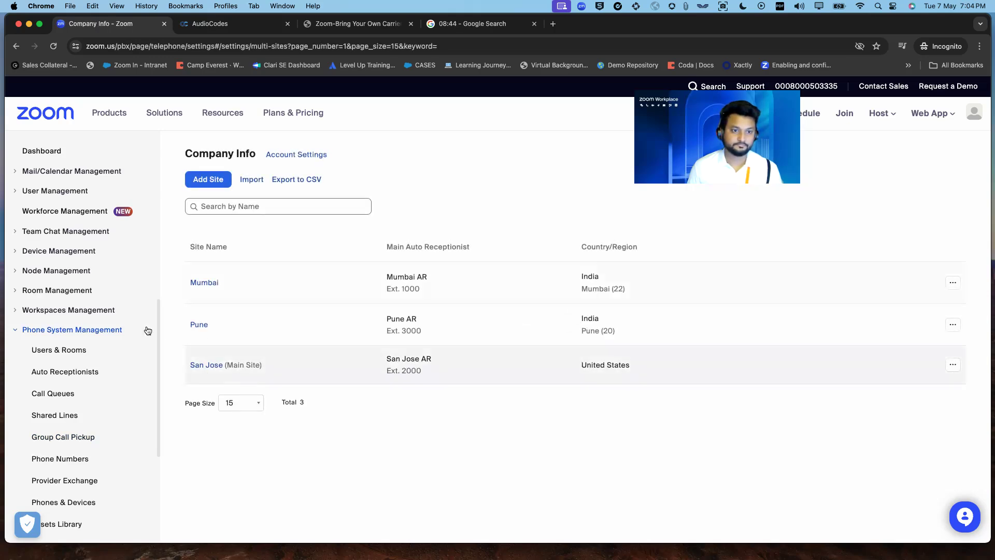
left_click(302, 157)
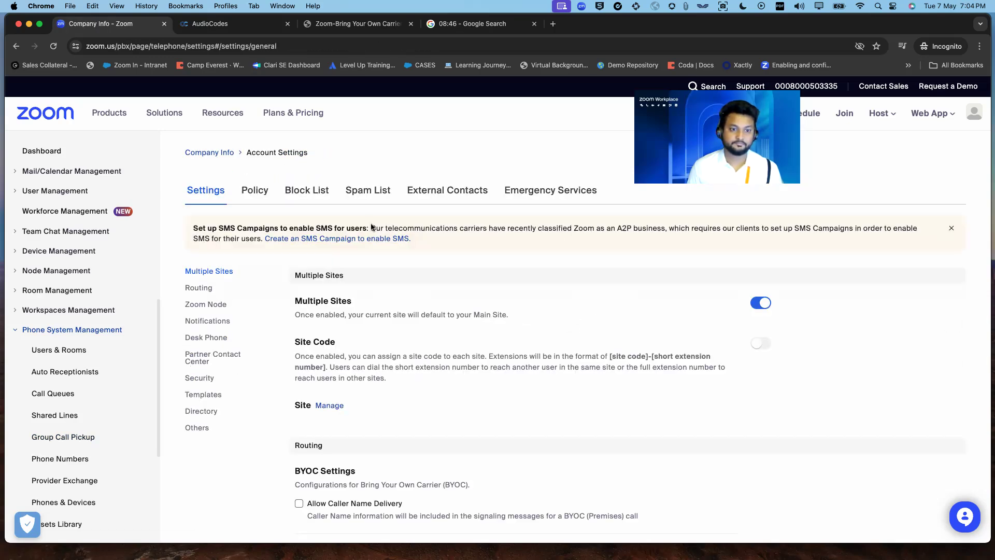
scroll(512, 338, "down", 7)
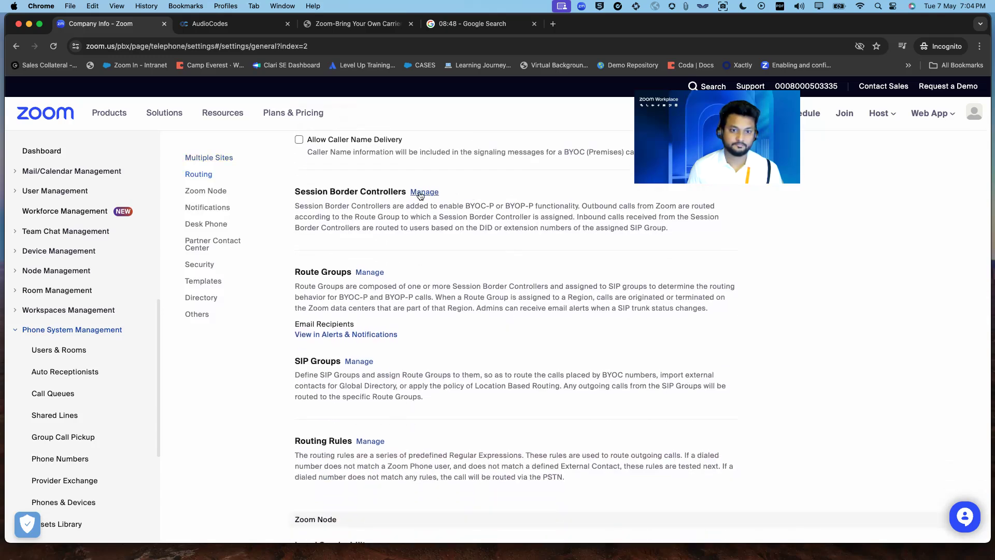
left_click(370, 273)
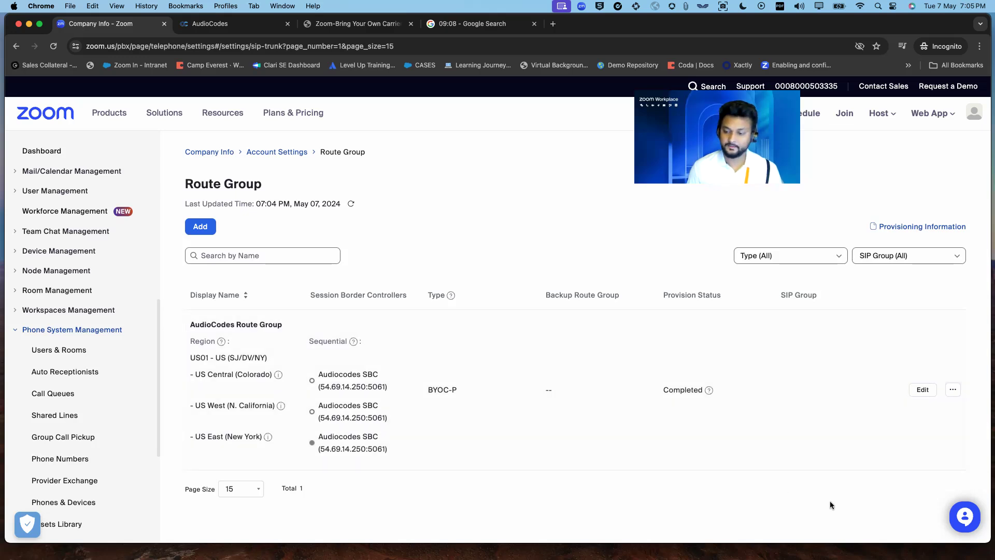
- Check the AudioCodes reset progress, then bring the Amazon WorkSpaces session forward
left_click(210, 23)
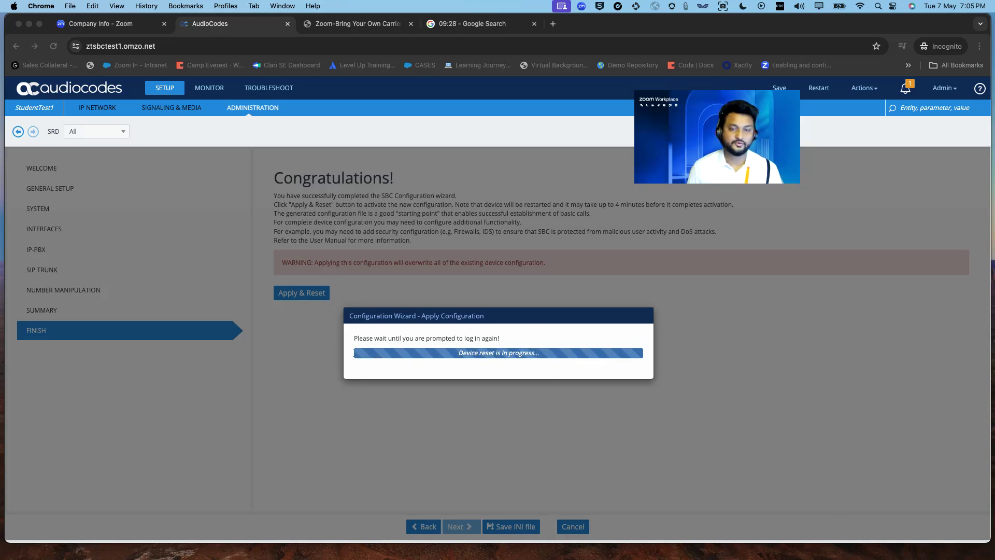
key("super+Tab")
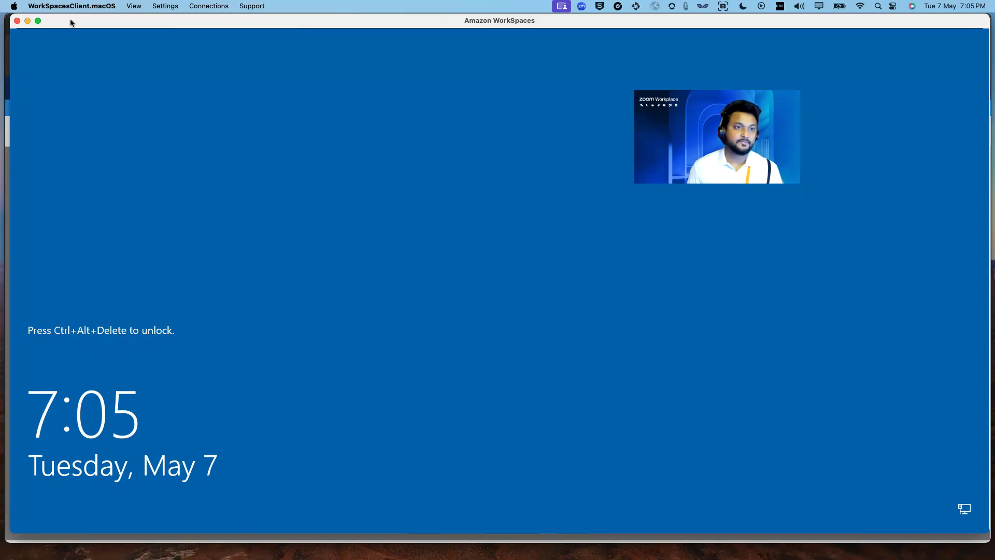
- Send Ctrl+Alt+Delete to the WorkSpace and unlock Windows with the account password
left_click(134, 7)
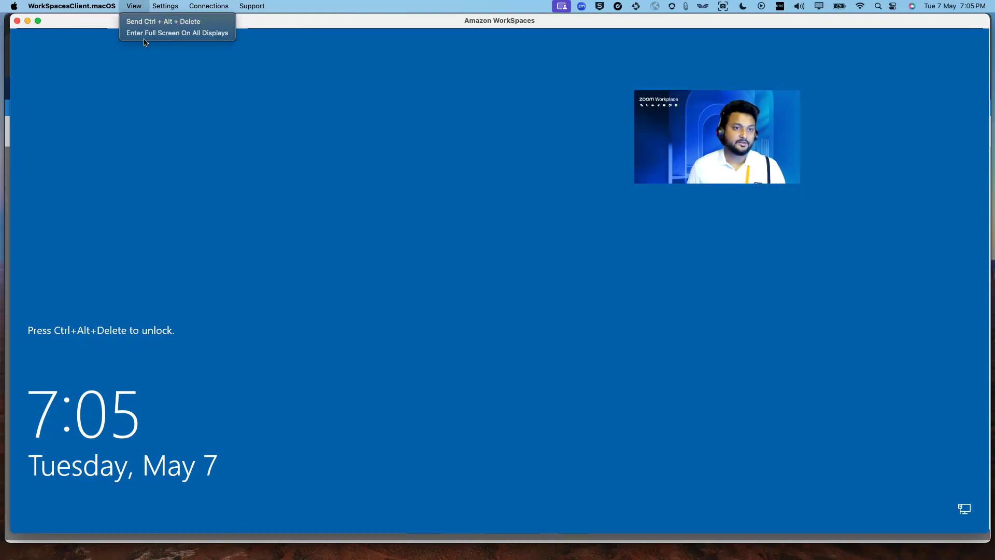
left_click(146, 23)
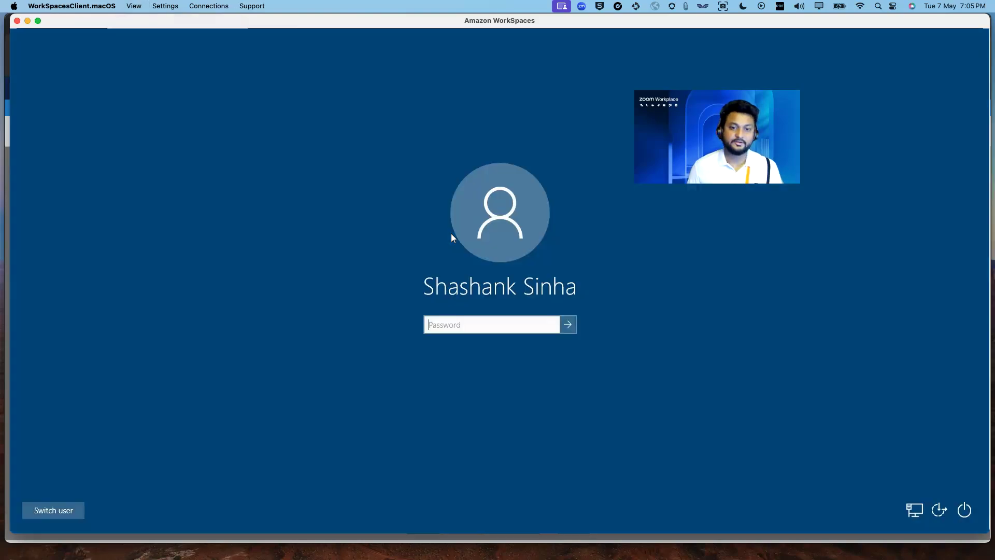
left_click(459, 323)
type("•••••••••••")
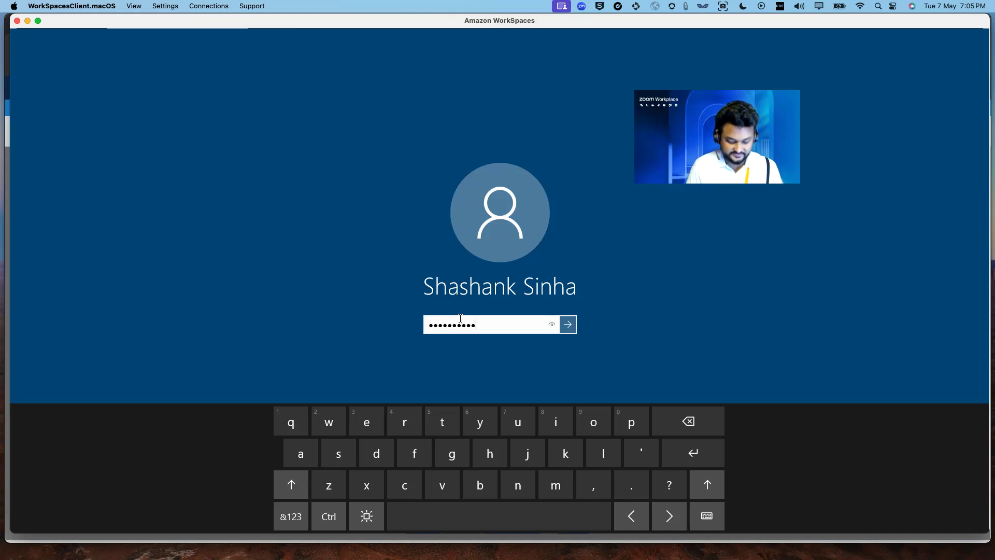
type("••")
key("Return")
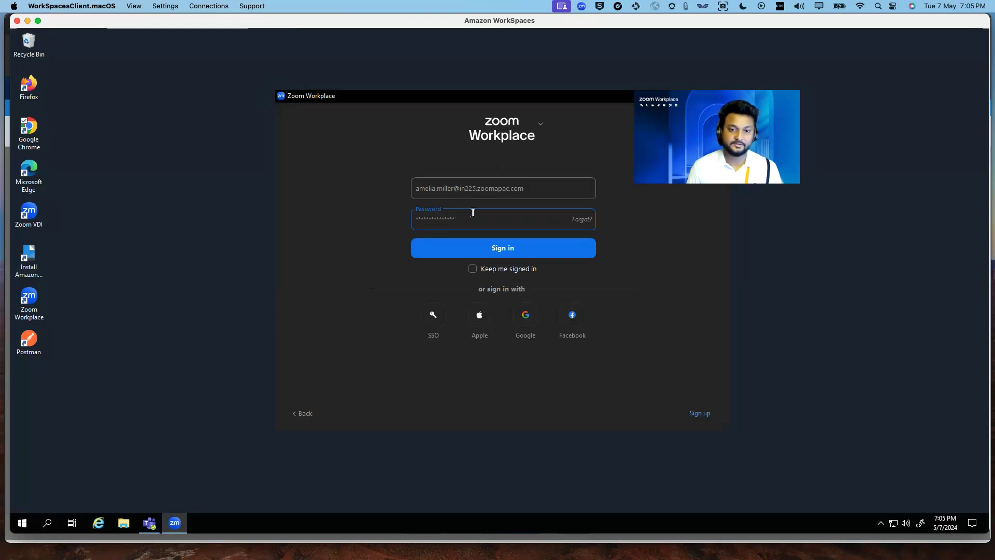
- Sign in to Zoom Workplace, reposition its window, and browse Team Chat and More before returning Home
left_click(488, 246)
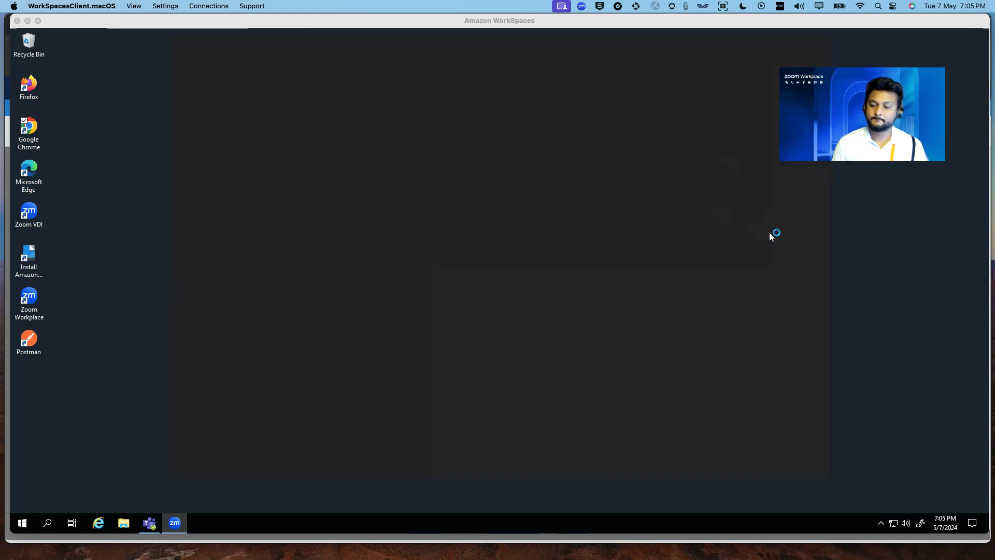
left_click_drag(682, 57, 637, 70)
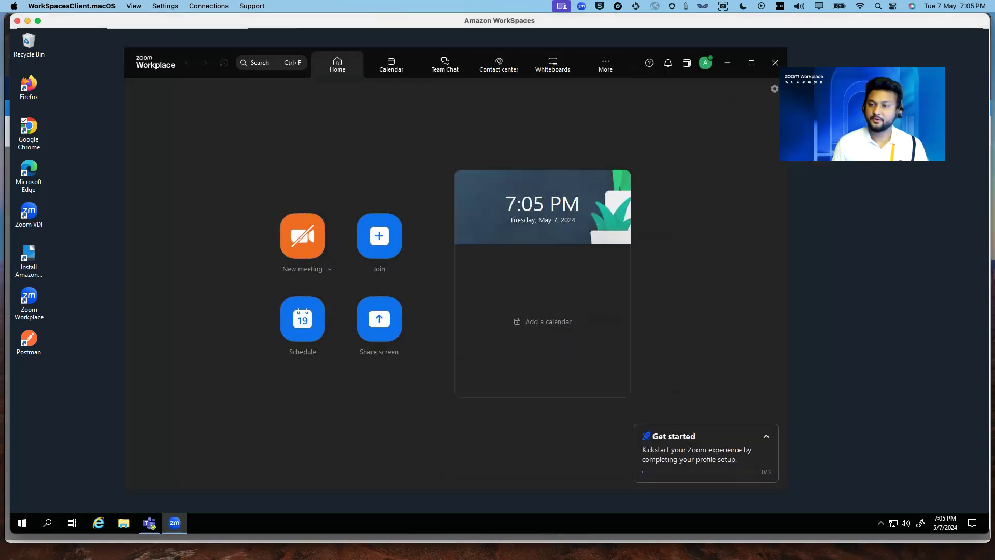
left_click_drag(862, 114, 886, 98)
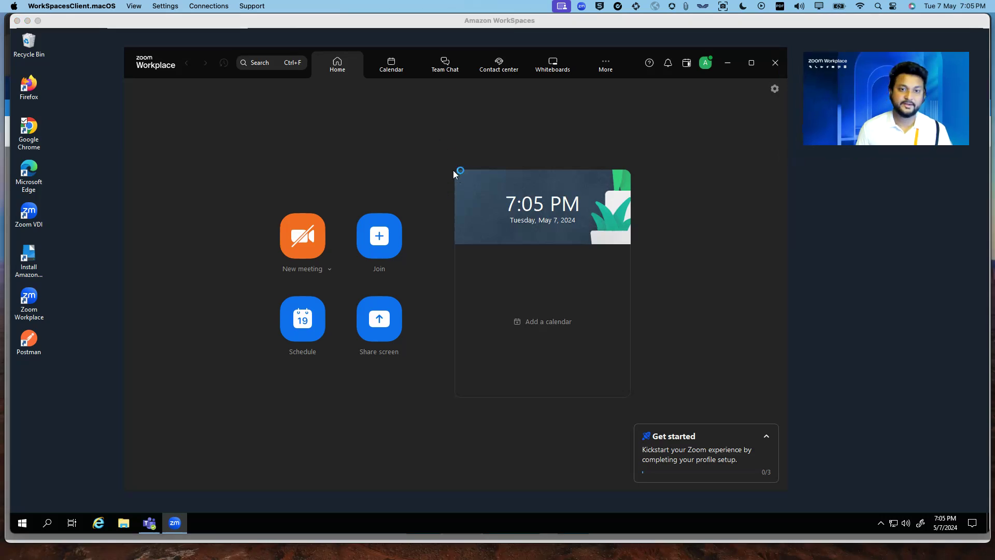
left_click(445, 64)
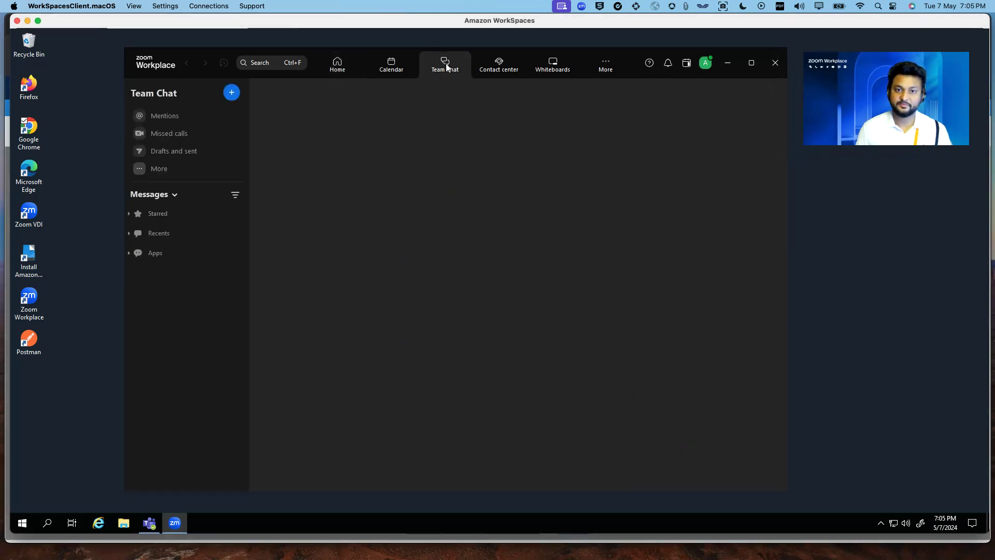
left_click(615, 68)
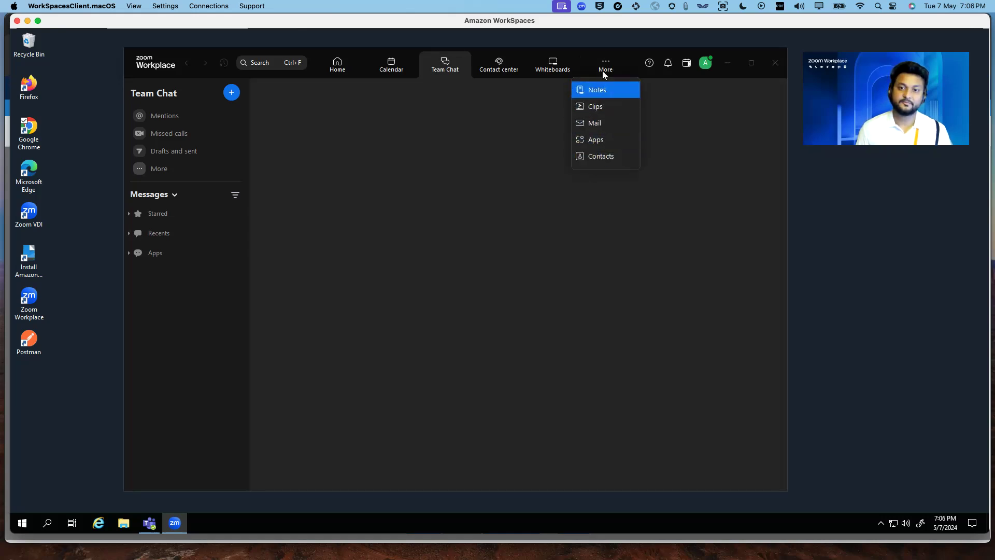
left_click(336, 67)
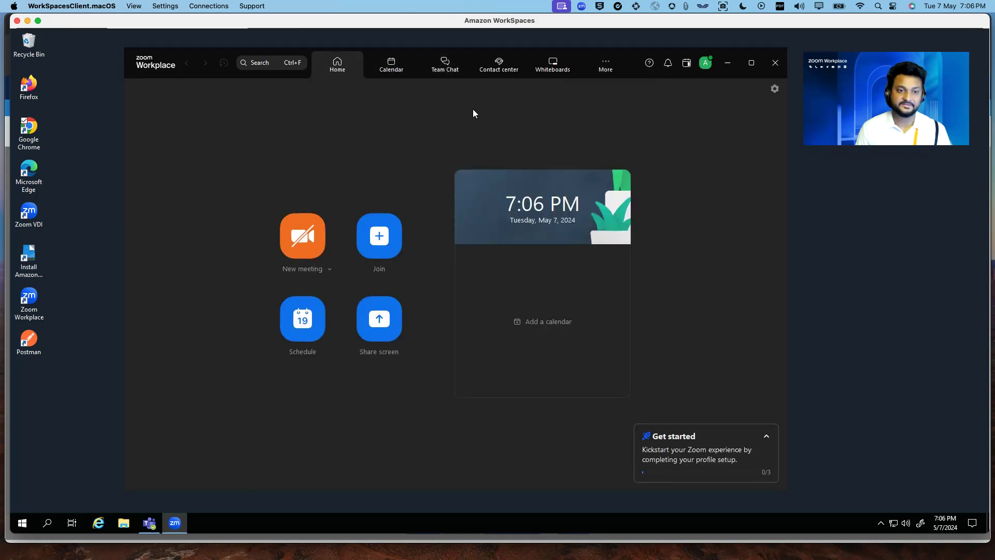
- Sign out of Zoom Workplace from the profile avatar menu
left_click(705, 64)
left_click(652, 291)
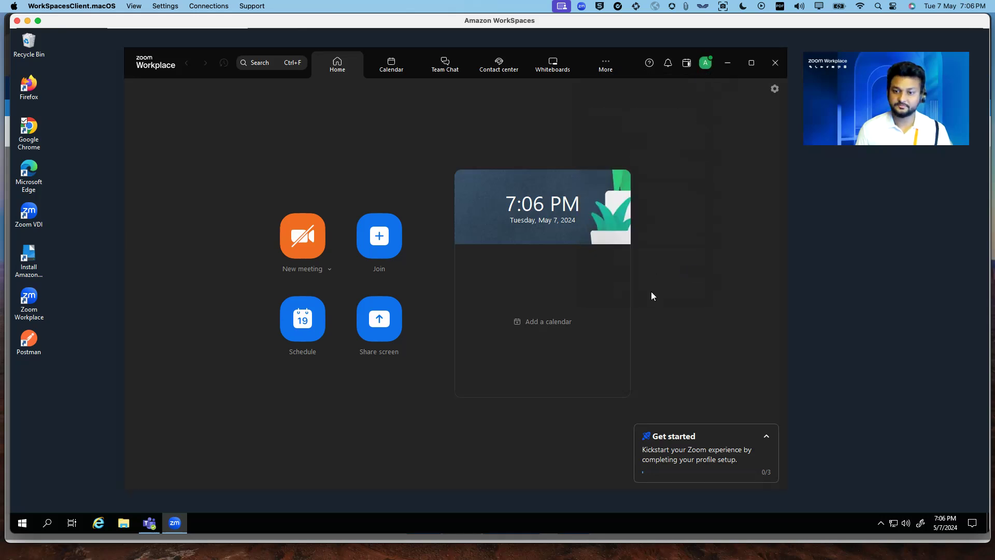
left_click(707, 65)
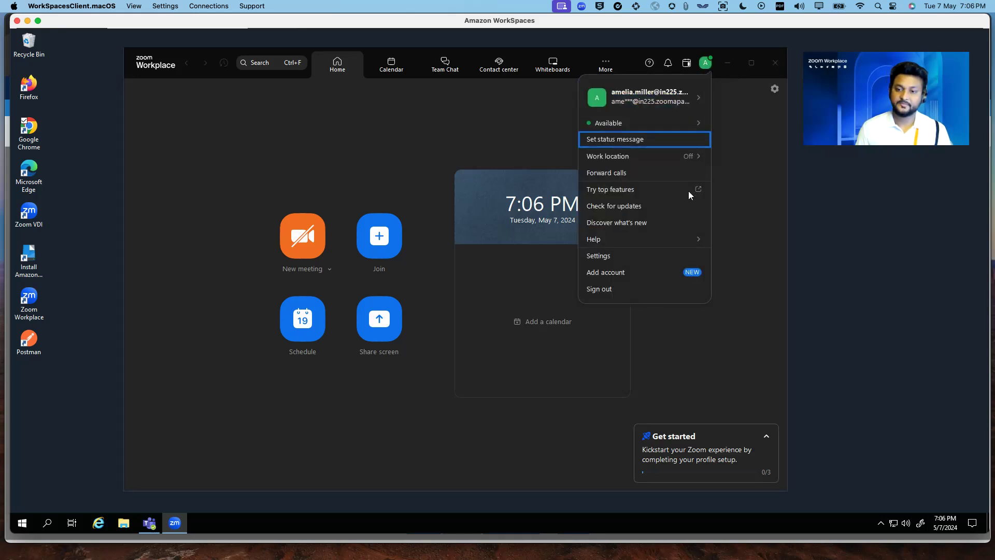
left_click(610, 286)
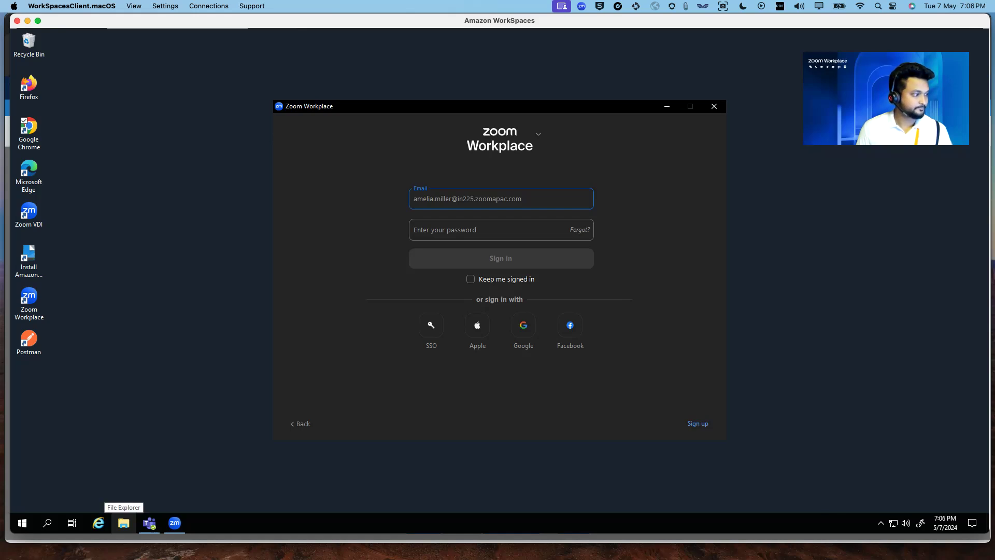
- Back in Chrome, reload the AudioCodes tab after the reset to reach the Web Login page
key("super+Tab")
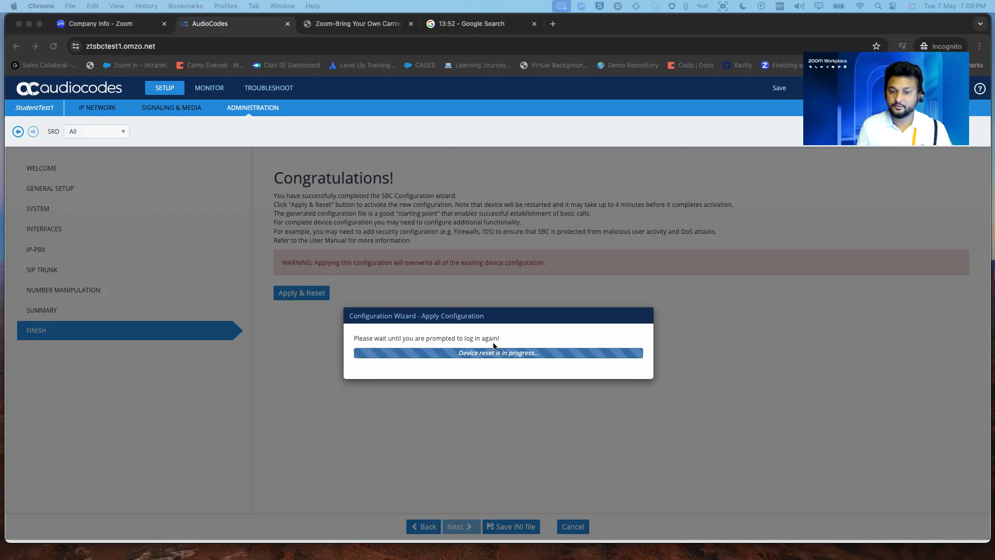
left_click_drag(858, 81, 701, 152)
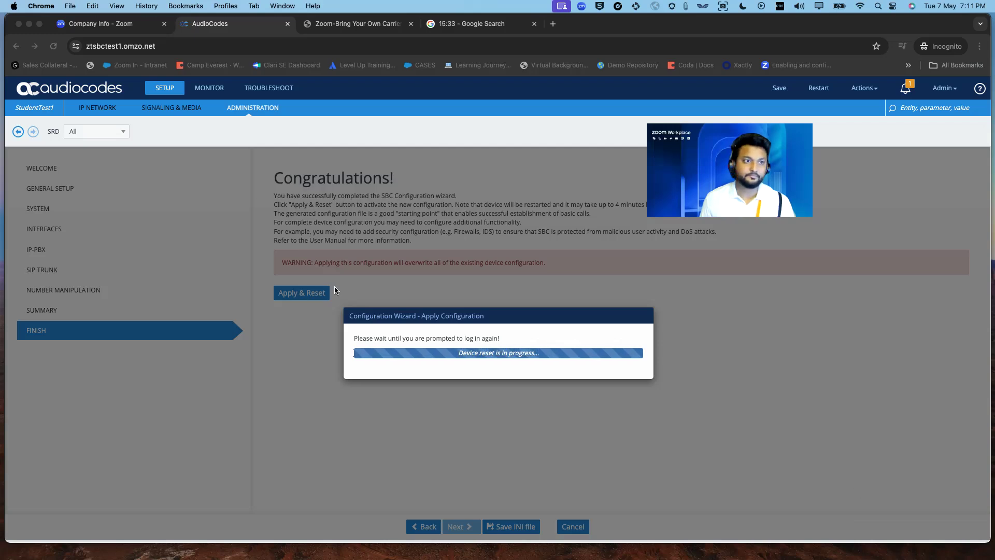
left_click(53, 47)
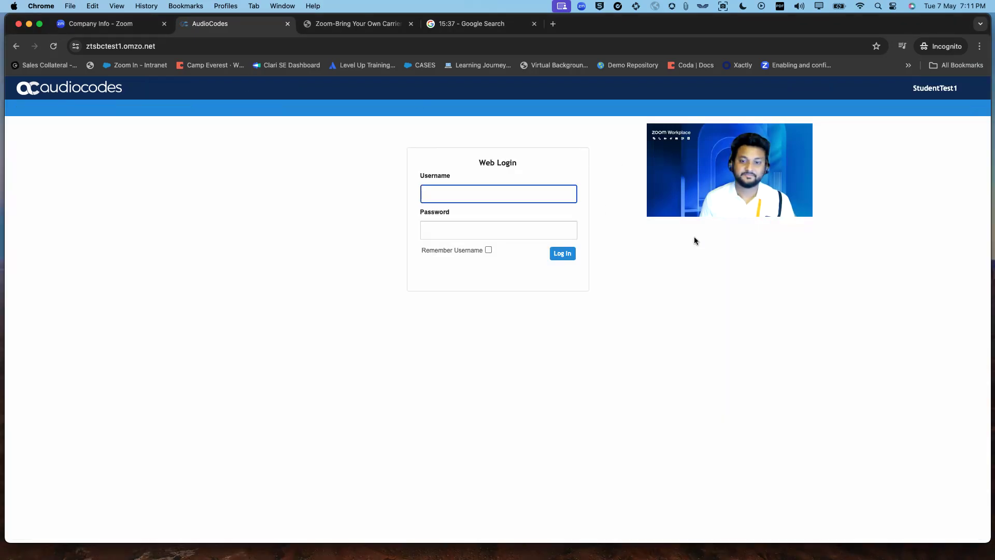
left_click(511, 195)
left_click(517, 227)
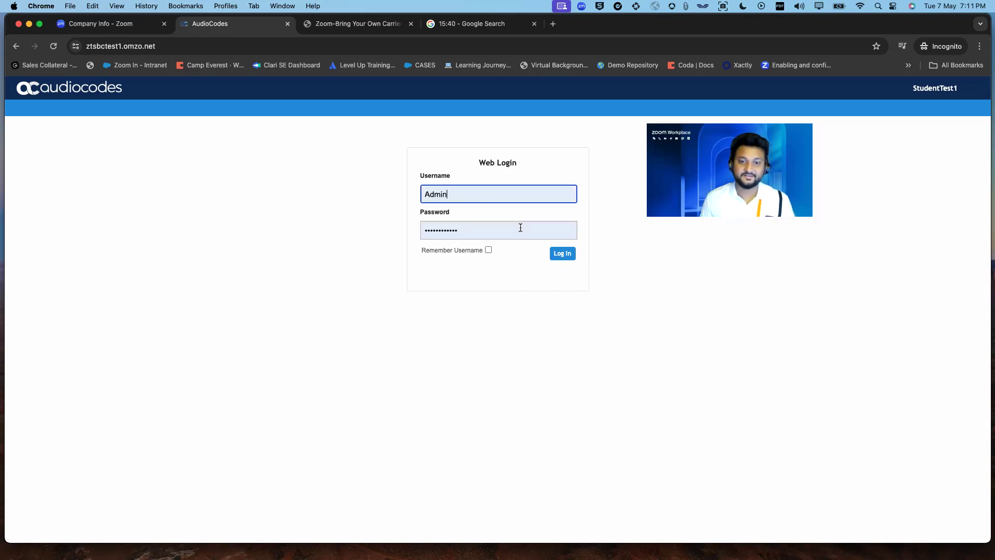
left_click(563, 254)
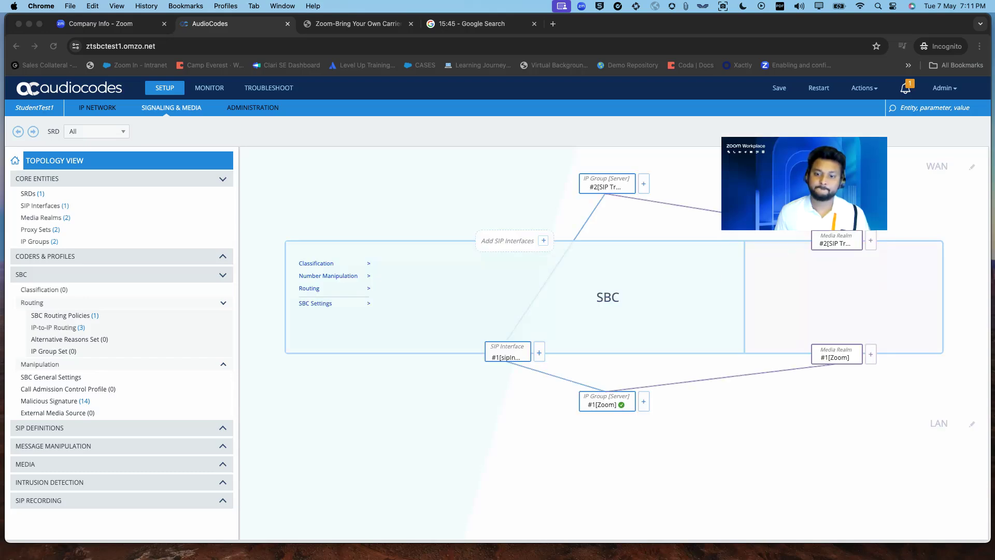
left_click_drag(308, 248, 377, 185)
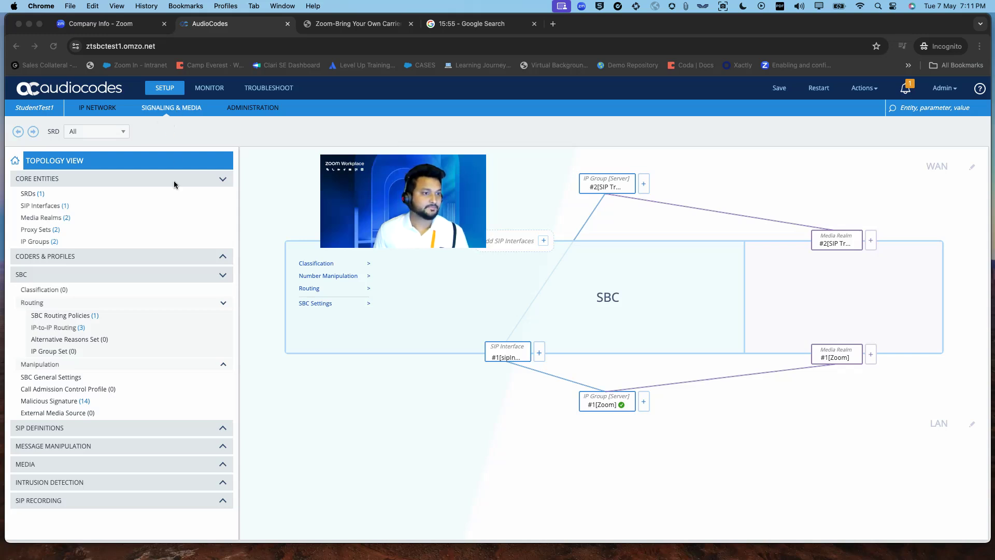
- Open Proxy Set #1's address list and inspect 162.12.233.59:5061 and 162.12.235.85:5061 without changes
left_click(44, 229)
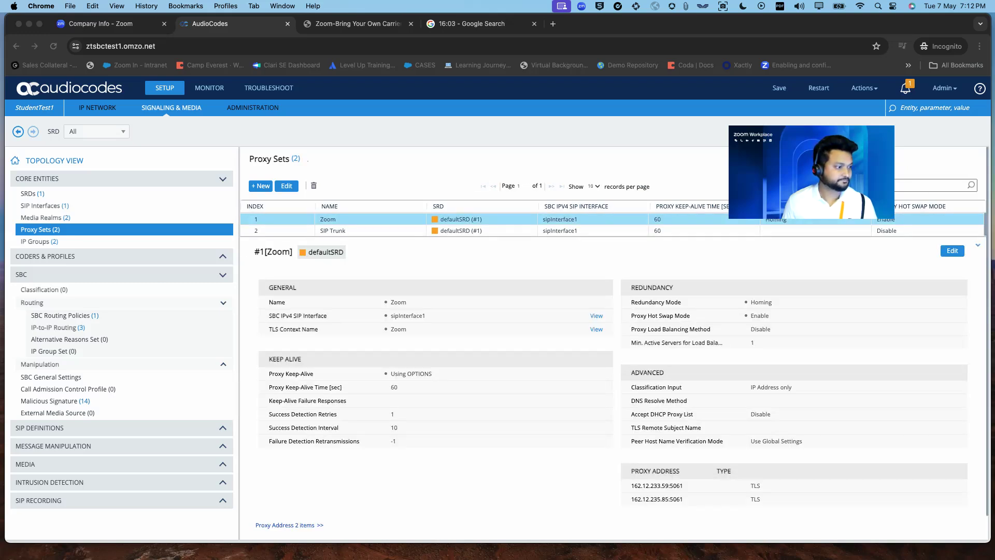
scroll(407, 324, "down", 1)
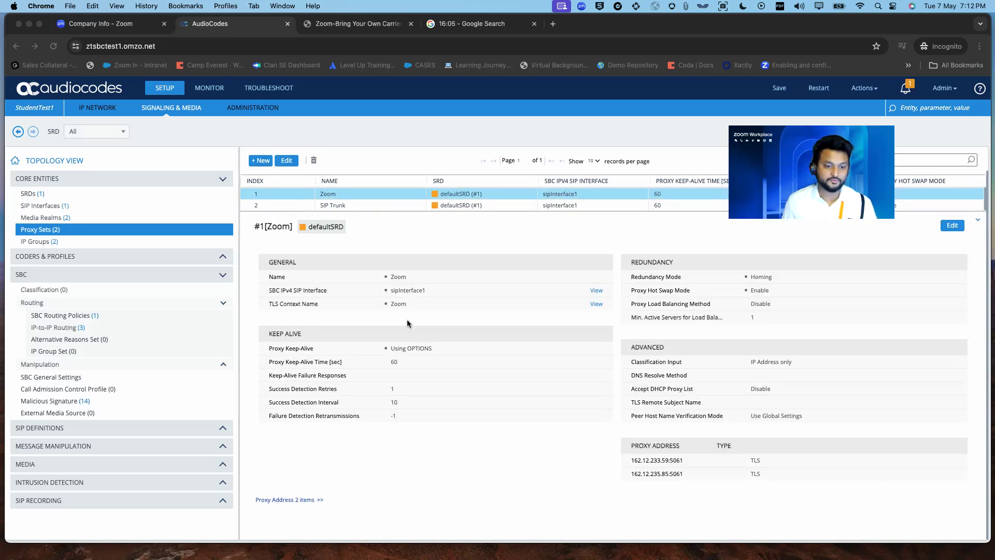
left_click(304, 470)
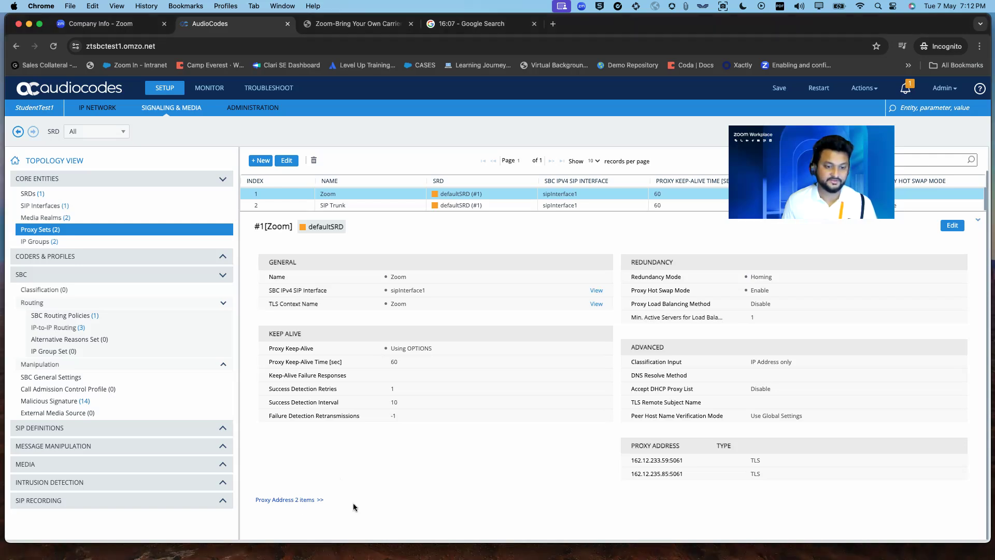
left_click(291, 501)
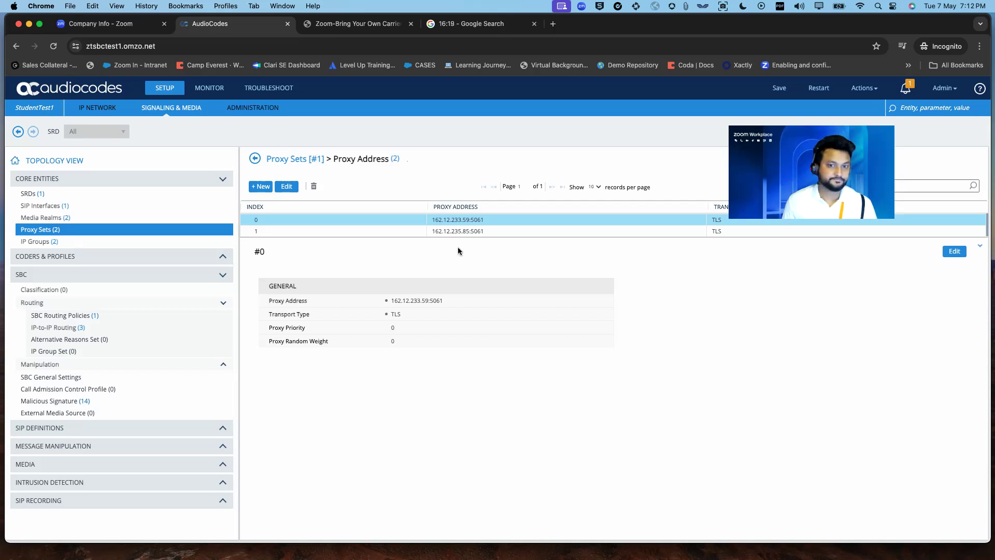
double_click(462, 221)
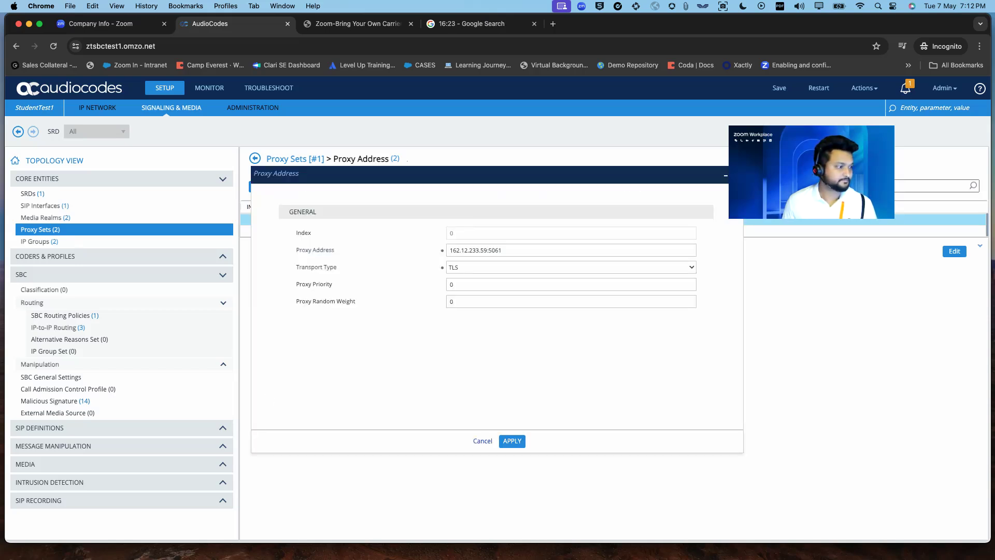
left_click(482, 440)
double_click(460, 233)
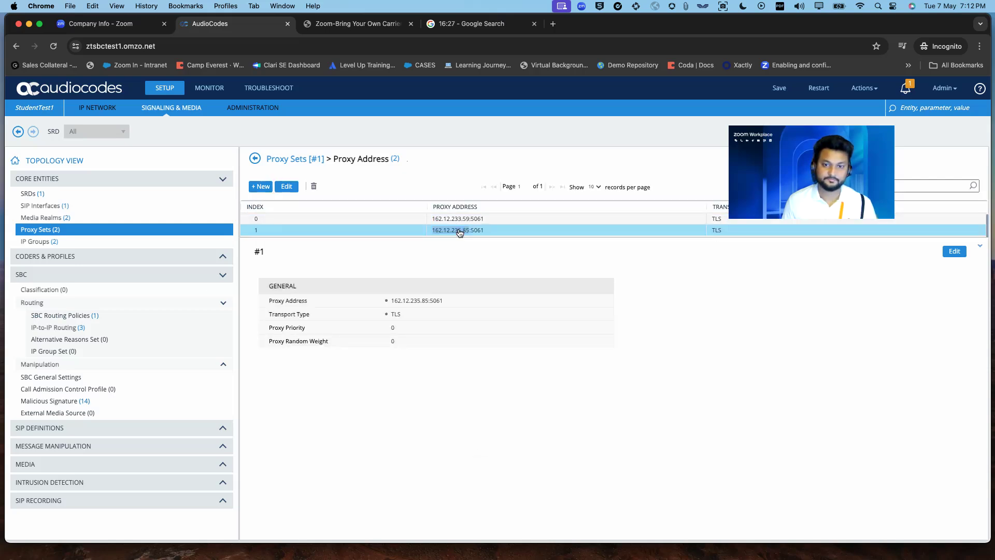
left_click(482, 444)
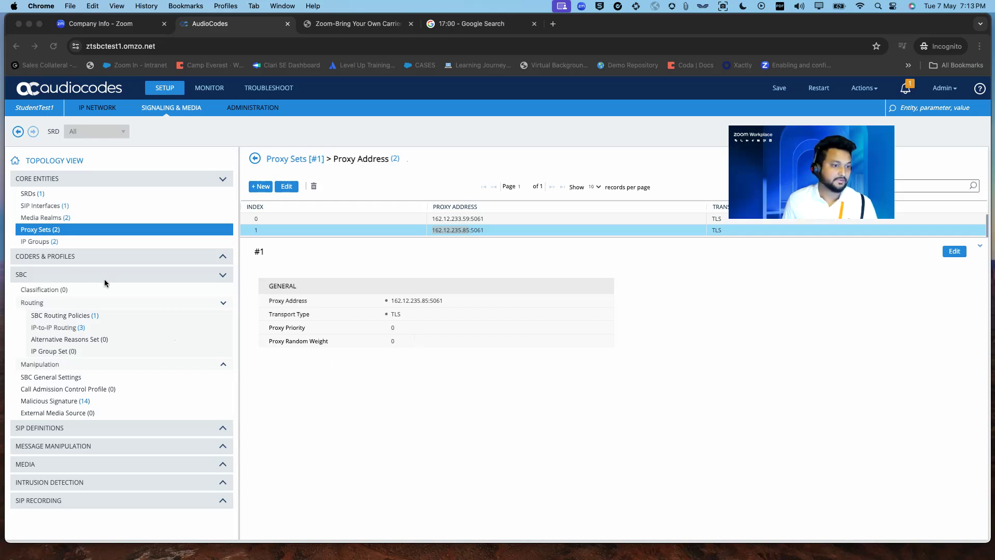
- Edit IP profile #2 (SIP Trunk) so Remote Can Play Ringback is Yes, and apply
left_click(138, 258)
left_click(49, 273)
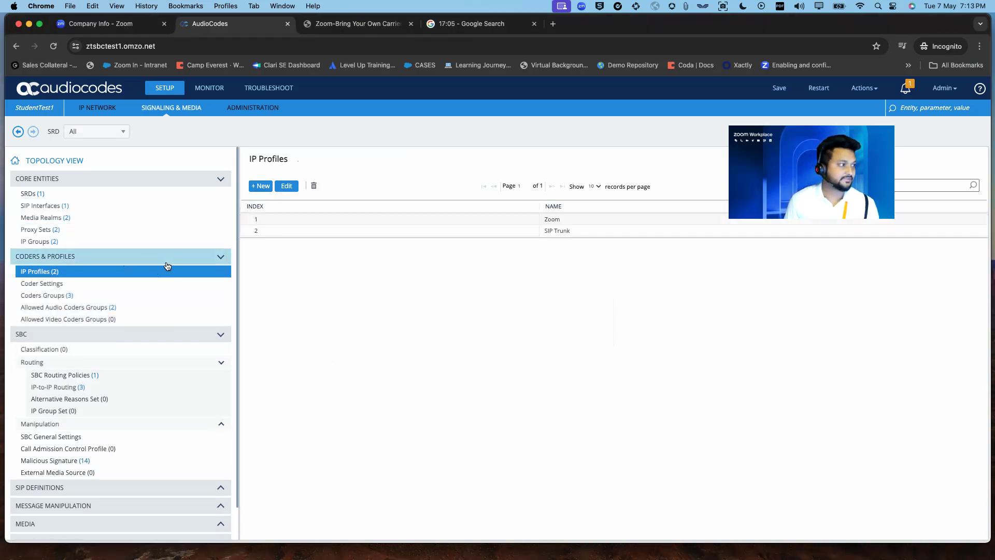
left_click(554, 233)
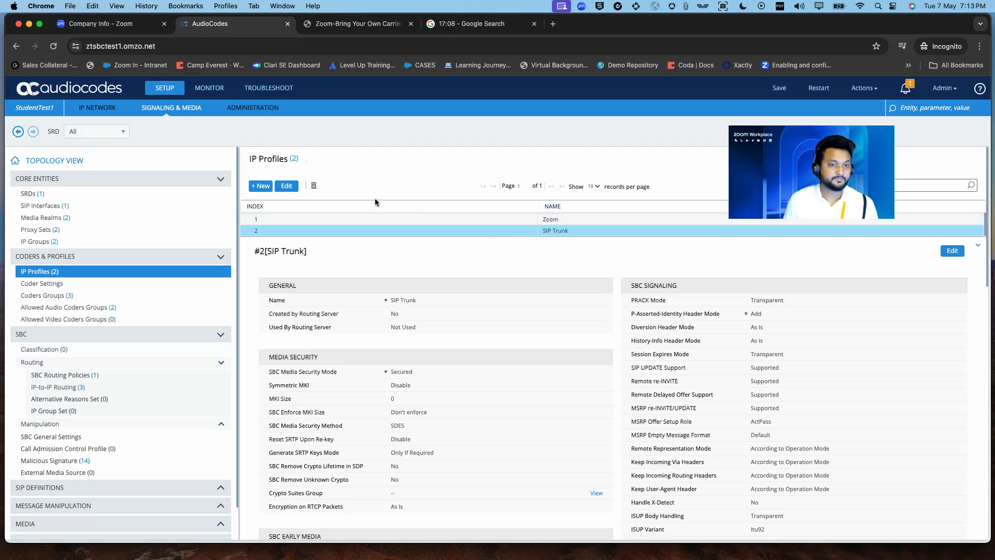
left_click(296, 192)
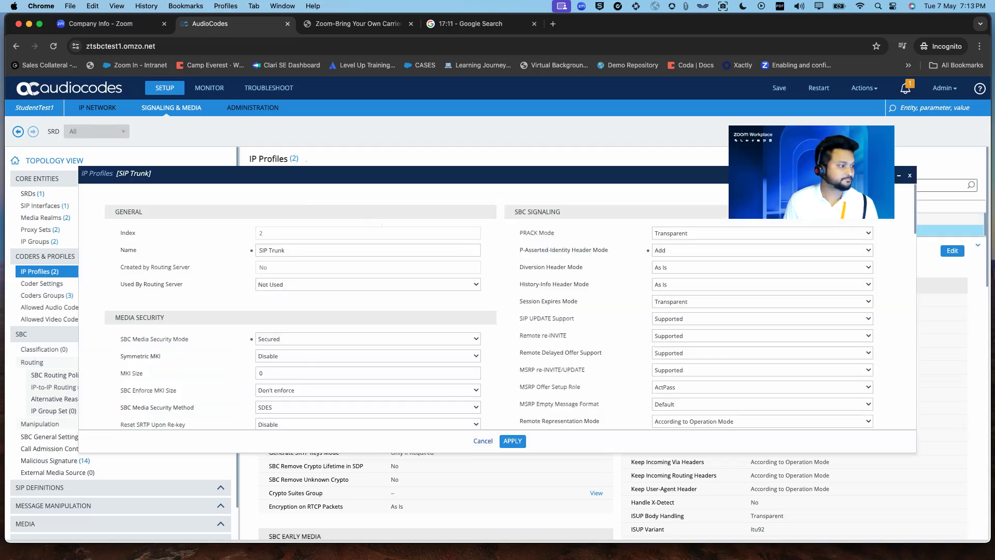
scroll(458, 371, "down", 2)
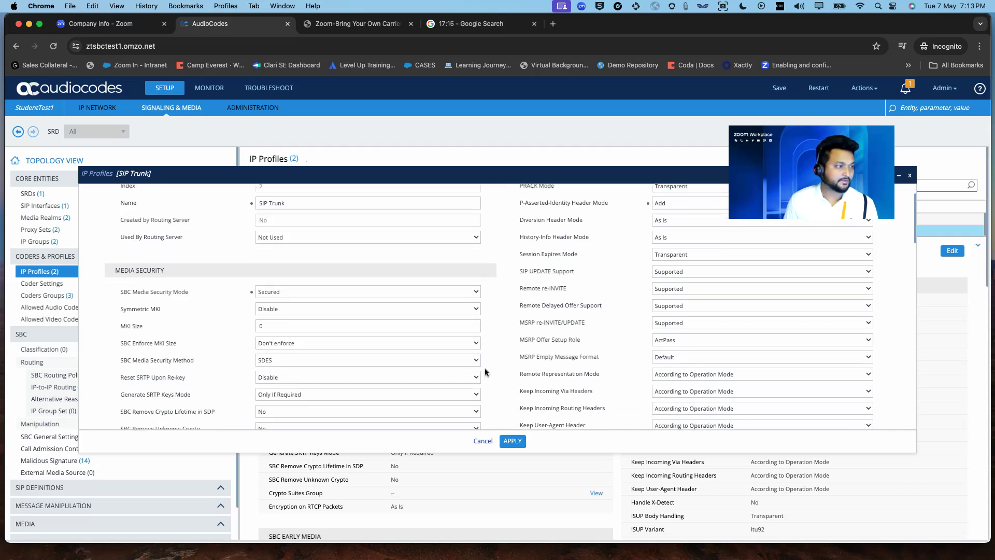
scroll(510, 347, "down", 12)
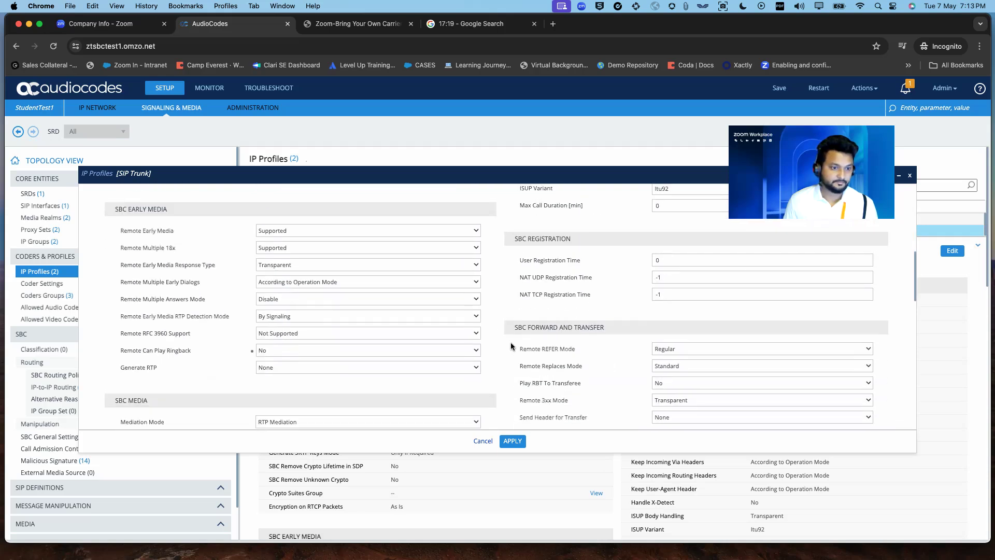
left_click_drag(124, 351, 189, 352)
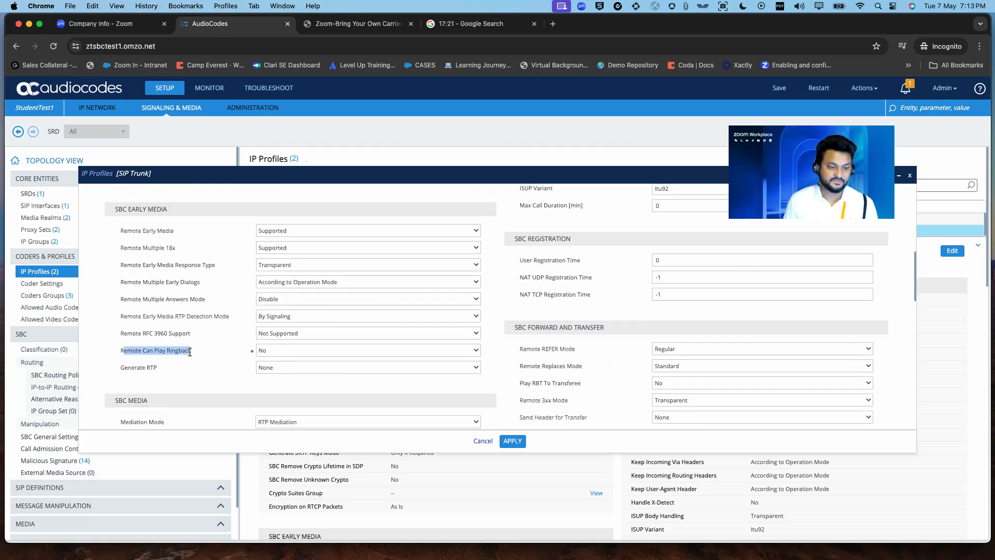
left_click(288, 350)
left_click(282, 365)
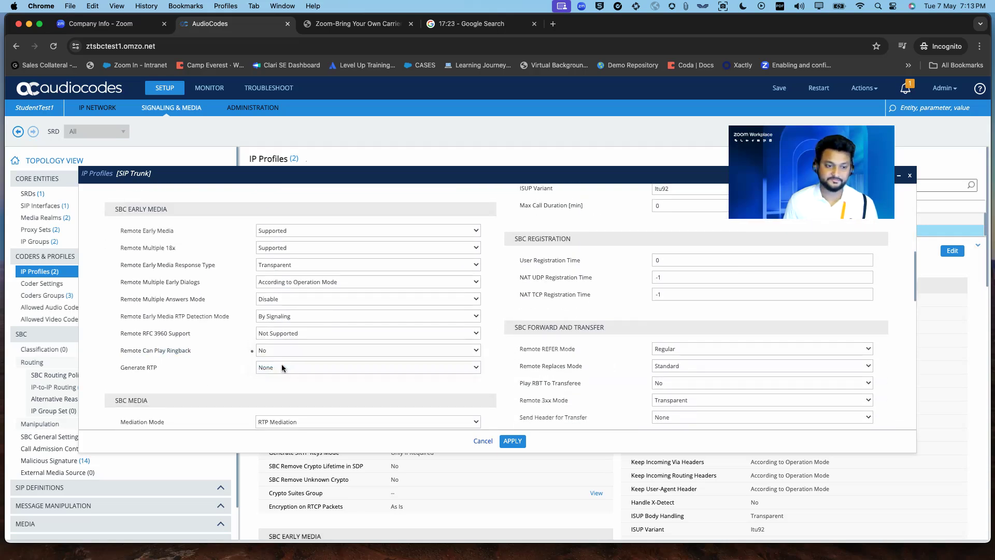
left_click(513, 441)
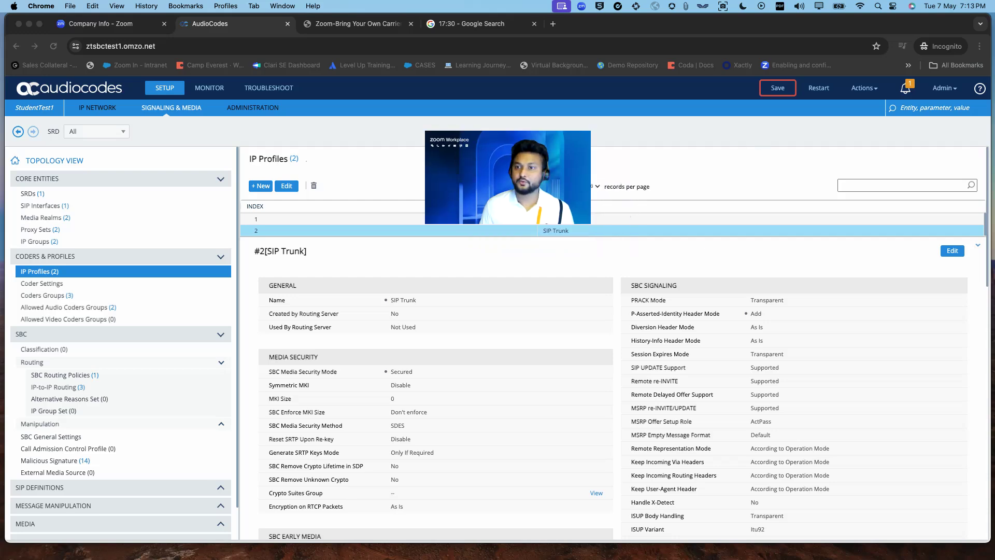
- Save the configuration to the device, confirming with Yes, then move to the IP Network settings
left_click(777, 88)
left_click(777, 88)
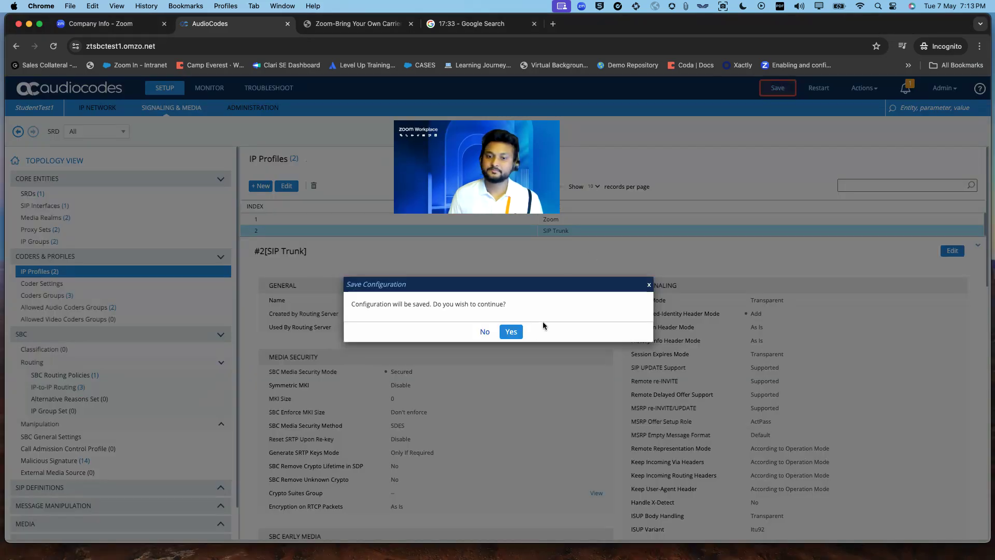
left_click(503, 334)
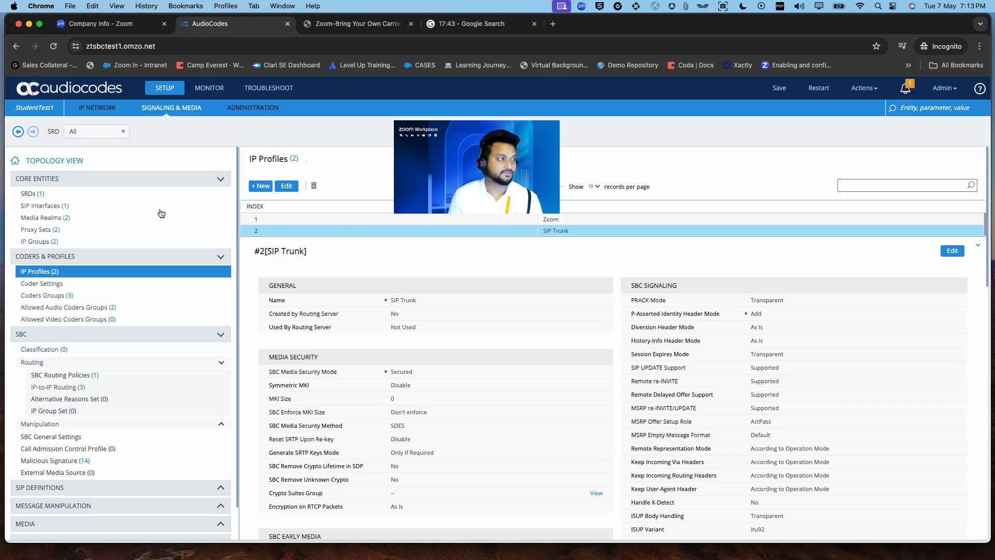
left_click(101, 109)
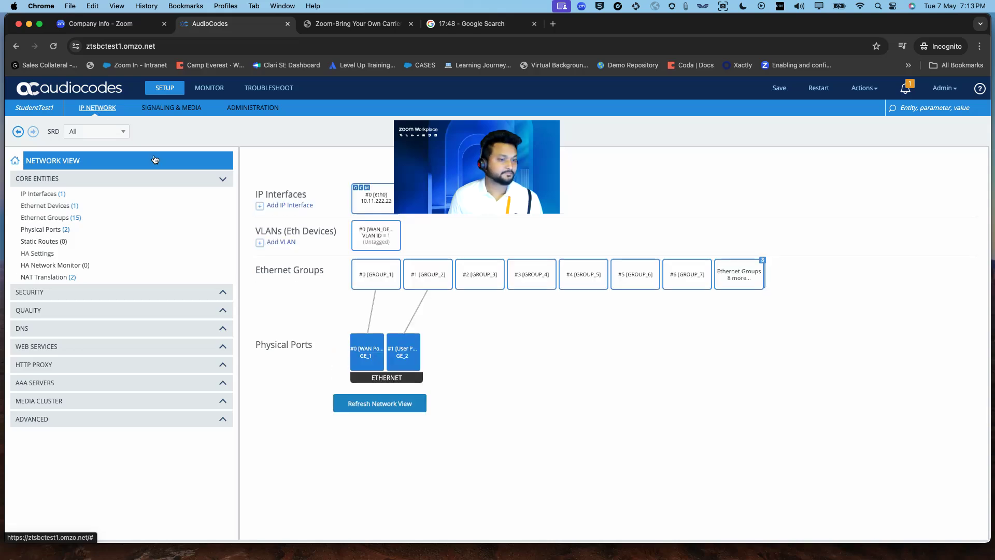
- Clear source ports 28000 and 28999 from NAT Translation rule #1 and apply
left_click(71, 277)
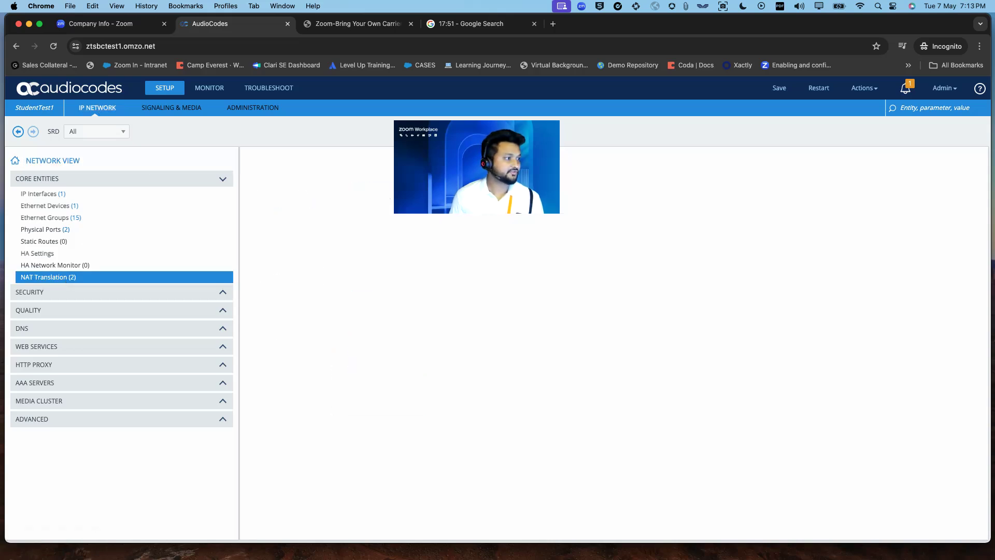
left_click_drag(477, 167, 825, 152)
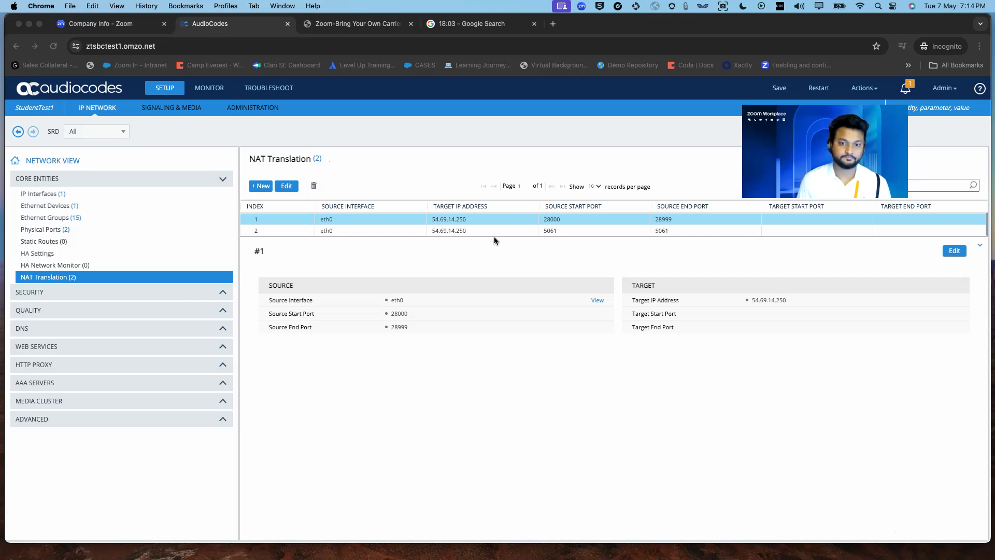
left_click(464, 221)
double_click(465, 222)
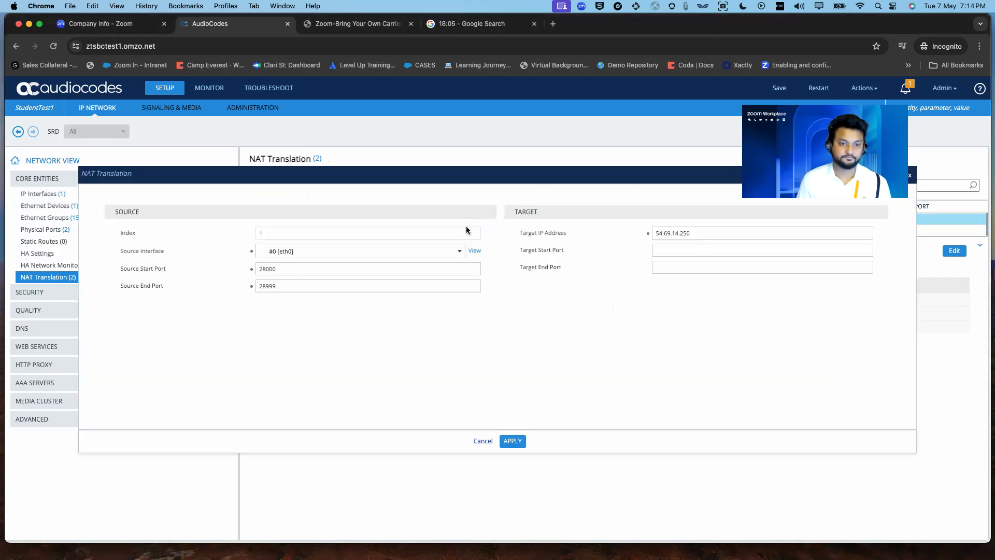
left_click_drag(284, 269, 213, 268)
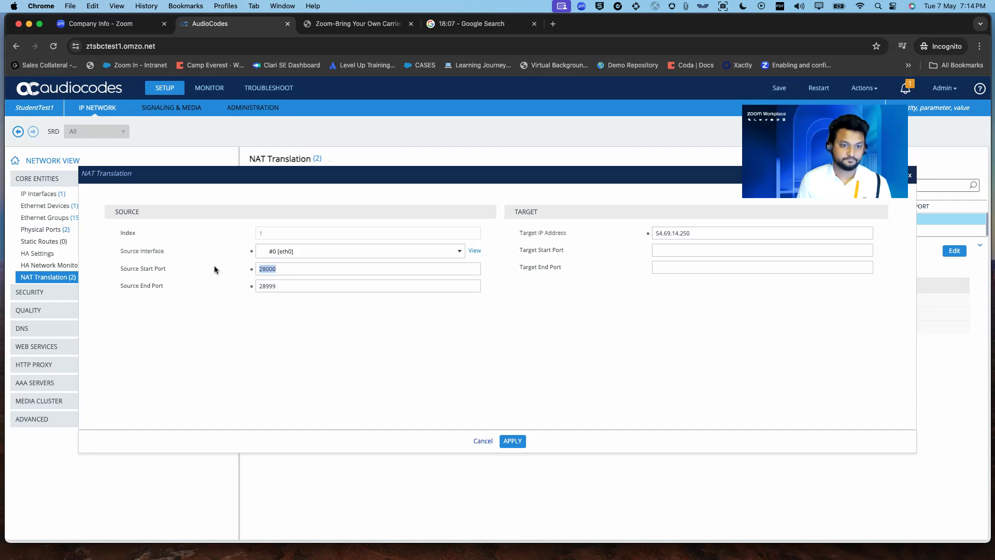
key("BackSpace")
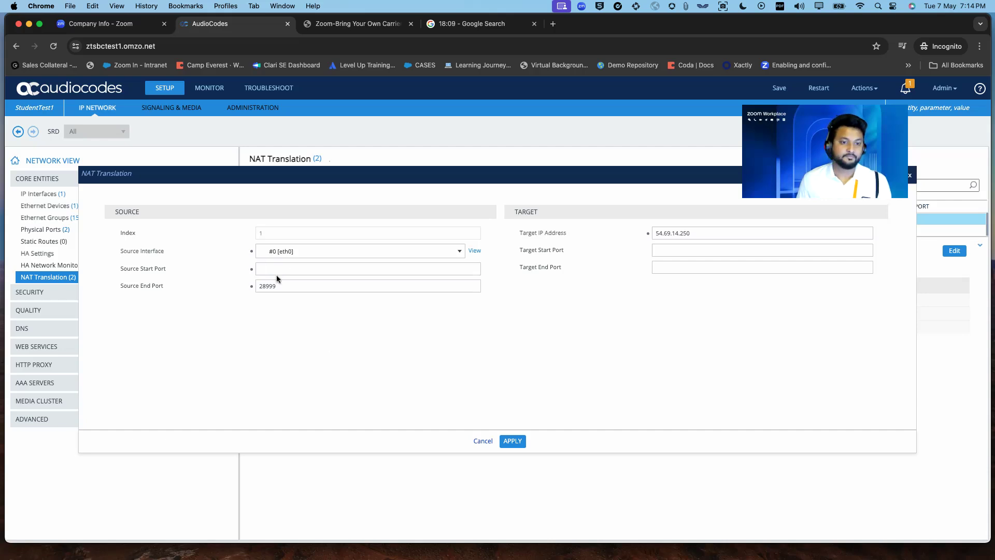
left_click_drag(299, 287, 195, 283)
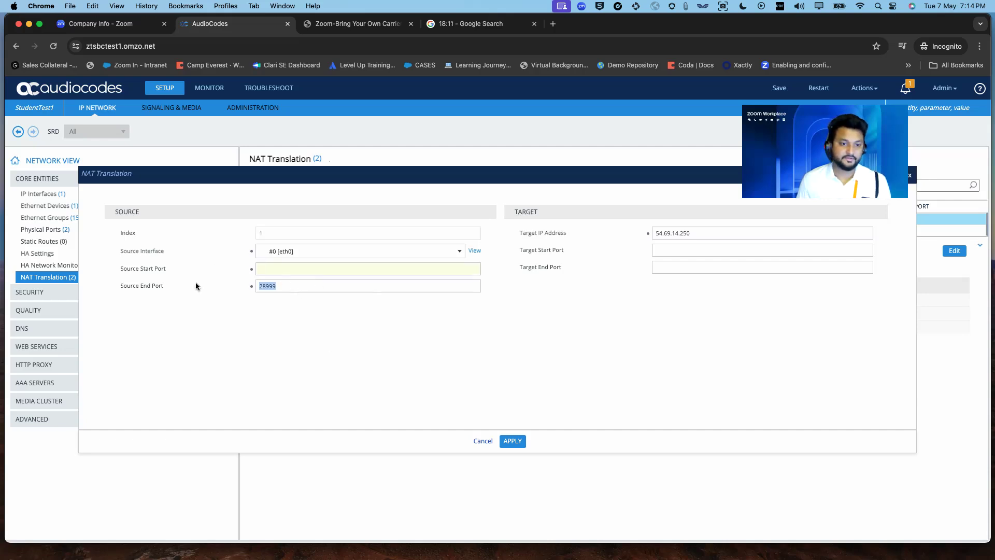
key("BackSpace")
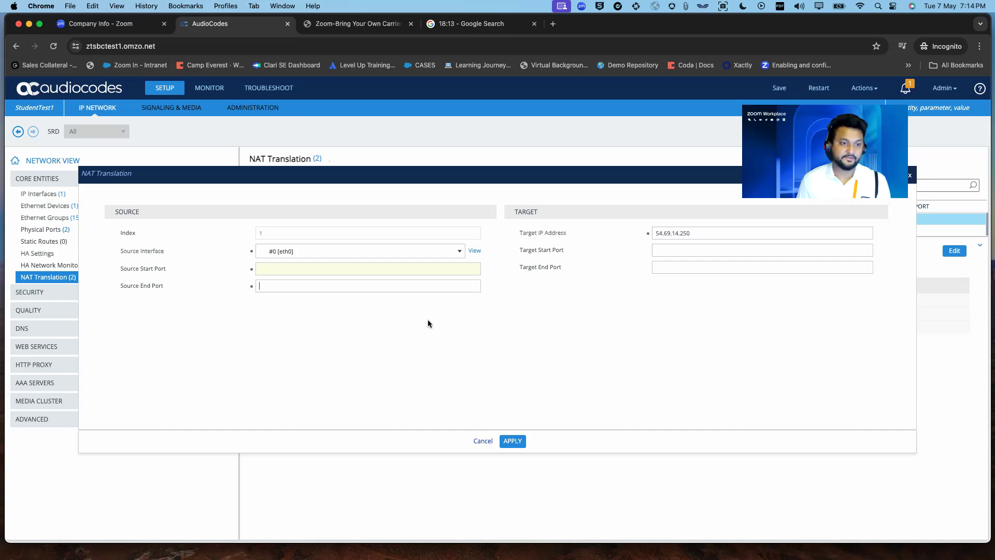
left_click(518, 442)
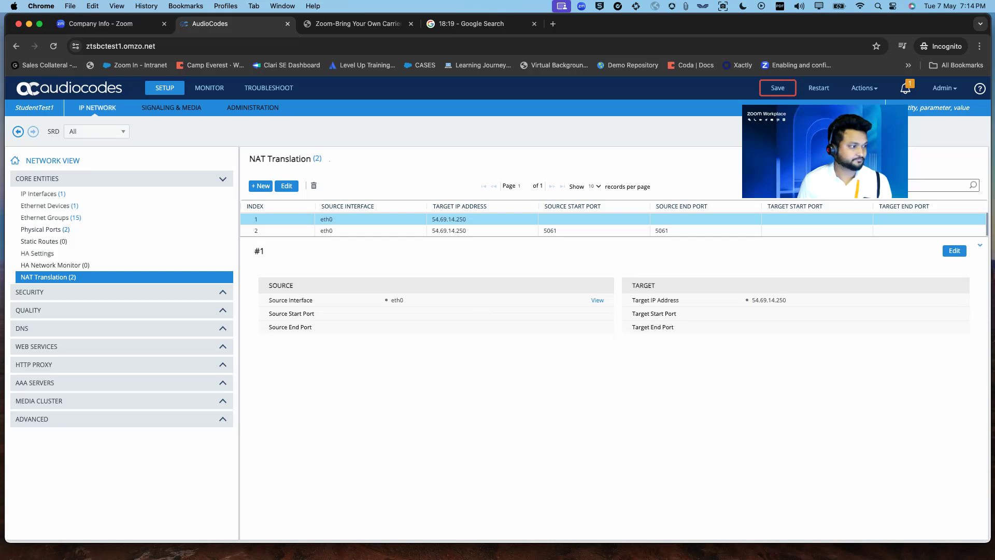
- Save the updated NAT configuration to the device, confirming with Yes
left_click(778, 89)
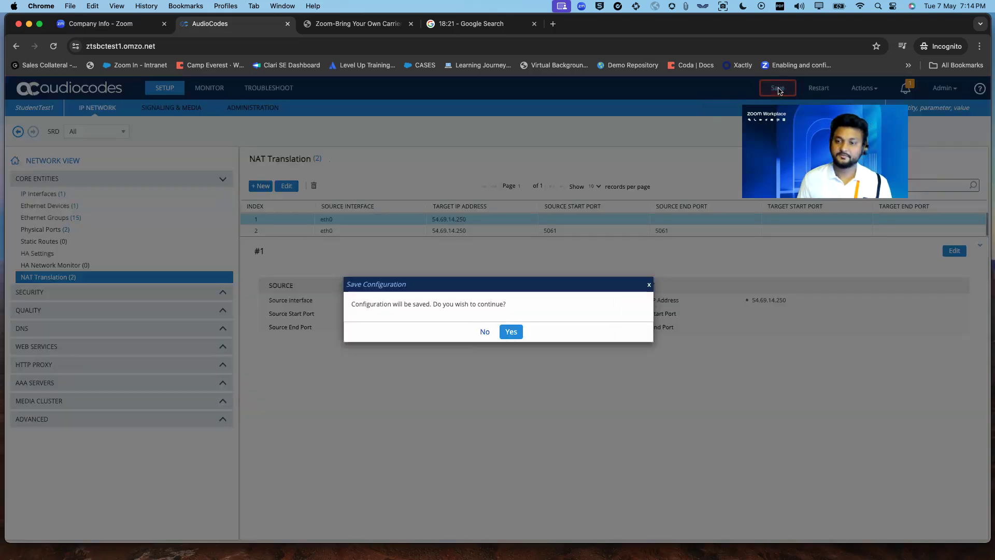
left_click(511, 332)
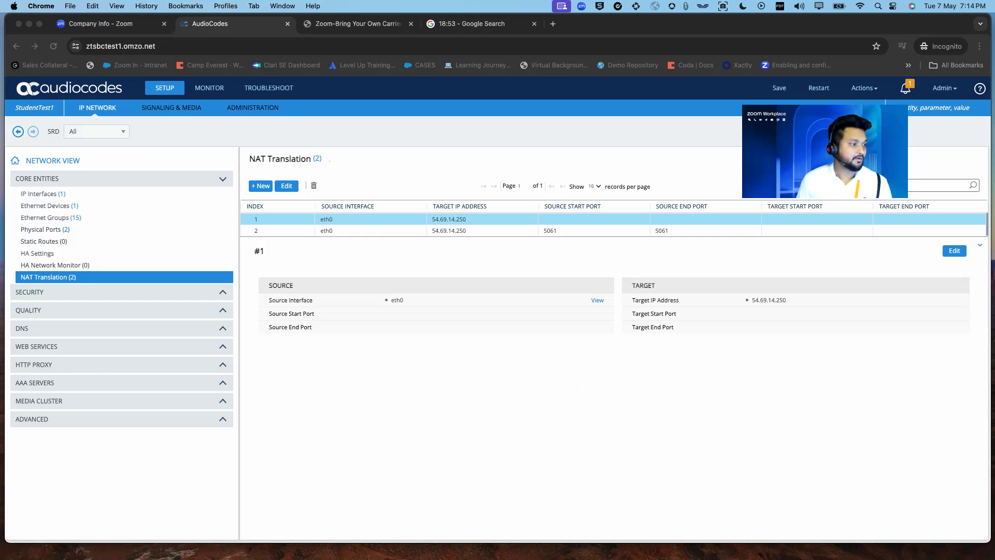
- Reload the Zoom Route Groups page to refresh Audiocodes SBC status across US Central, West and East
left_click(111, 27)
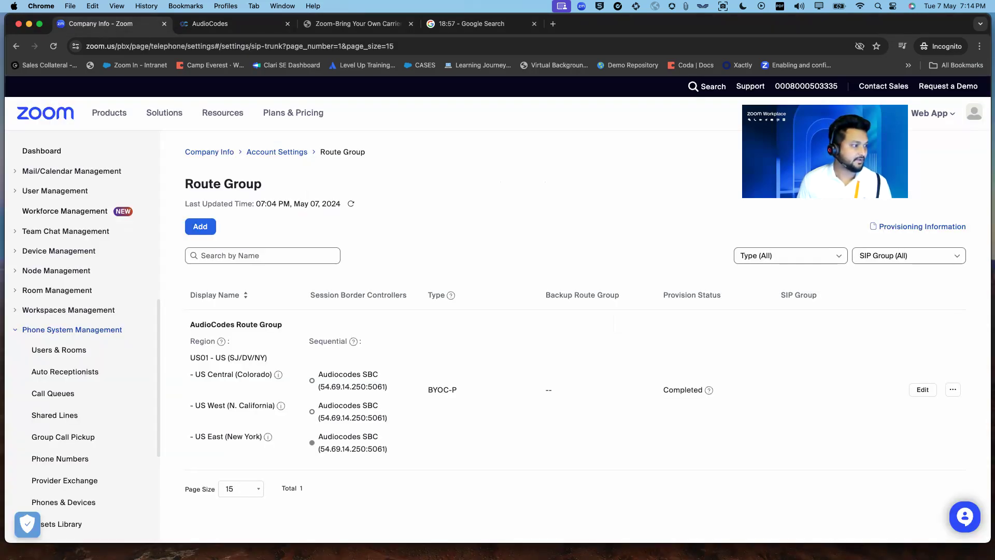
scroll(74, 424, "down", 3)
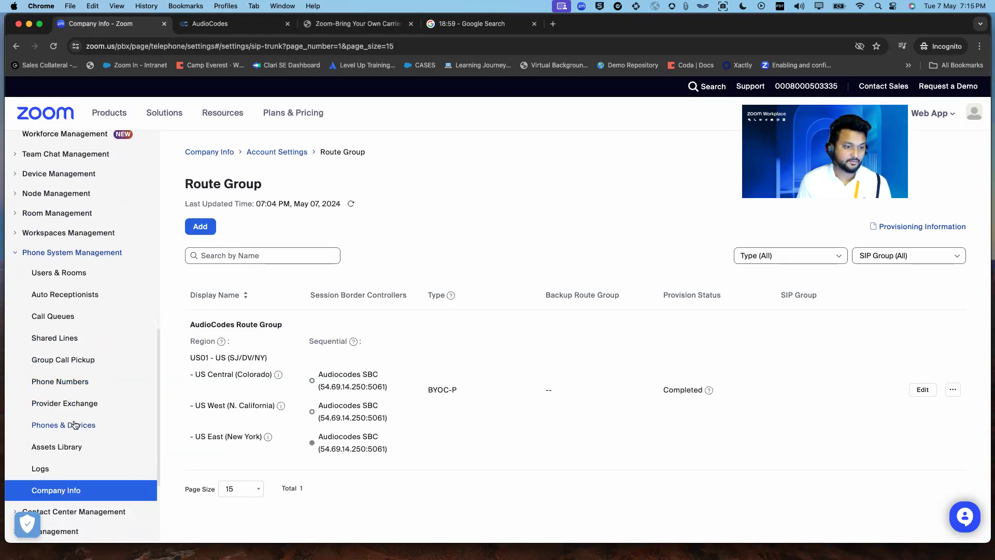
scroll(74, 424, "down", 3)
left_click(284, 151)
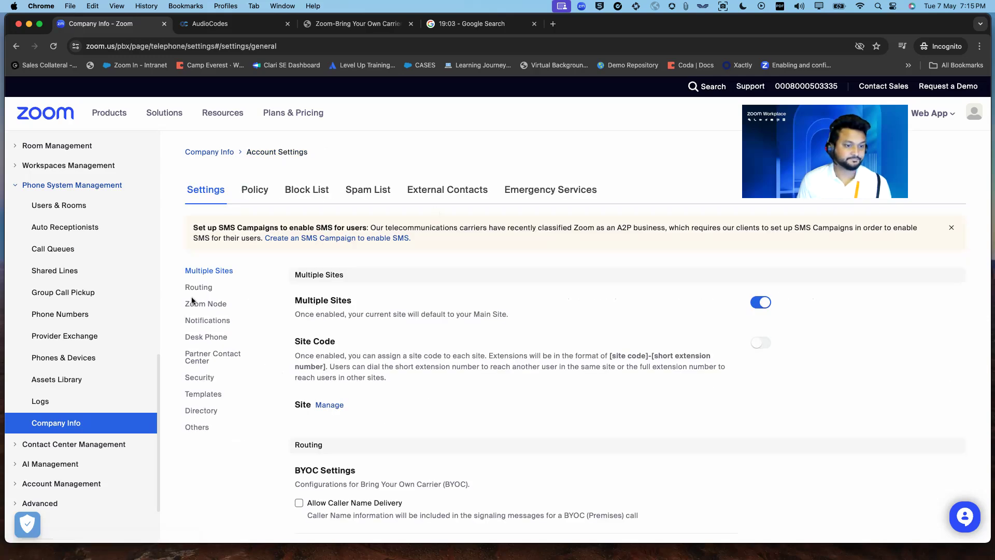
scroll(402, 340, "down", 5)
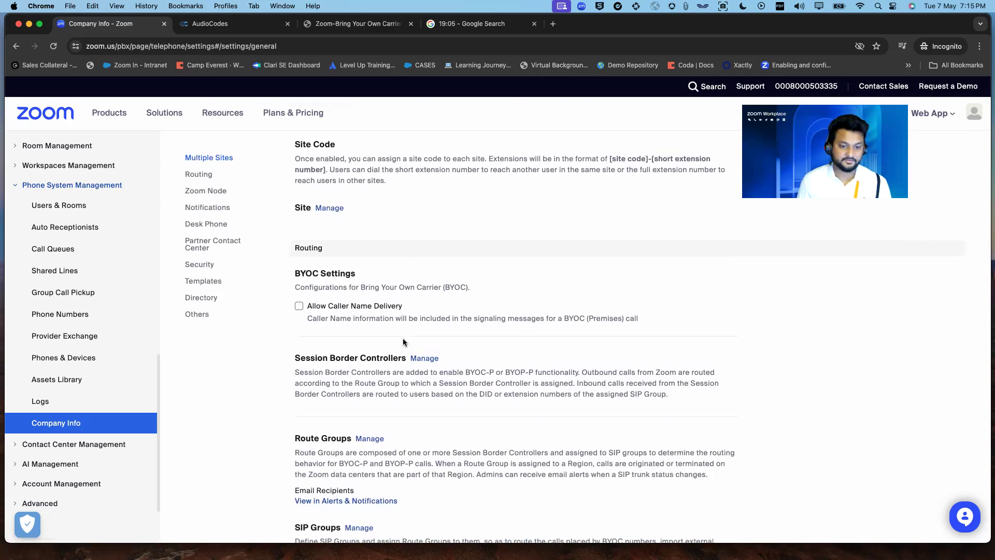
left_click(369, 438)
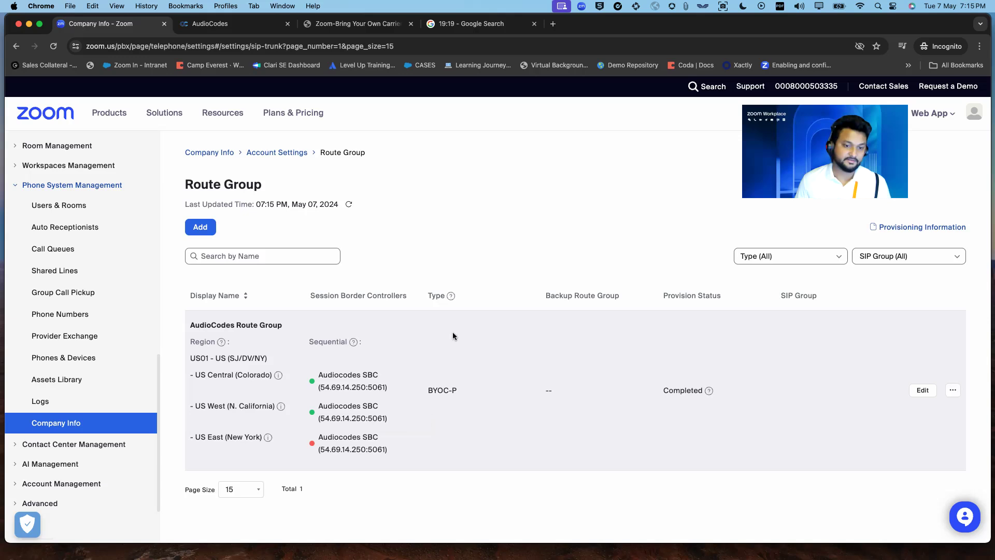
left_click(54, 47)
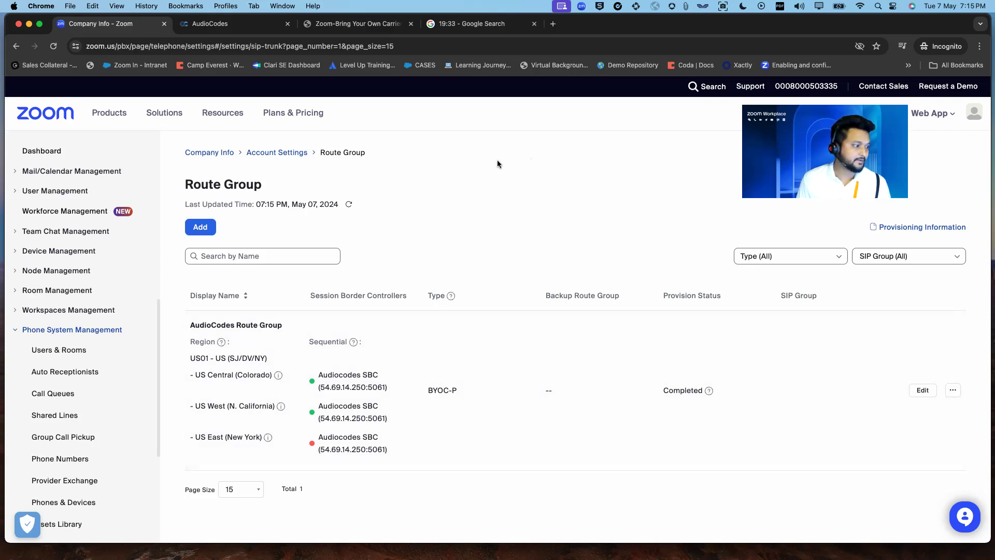
- Add 'Audiocodes SIP Group' linked to AudioCodes Route Group (BYOC) and save it
left_click(292, 154)
scroll(374, 368, "down", 7)
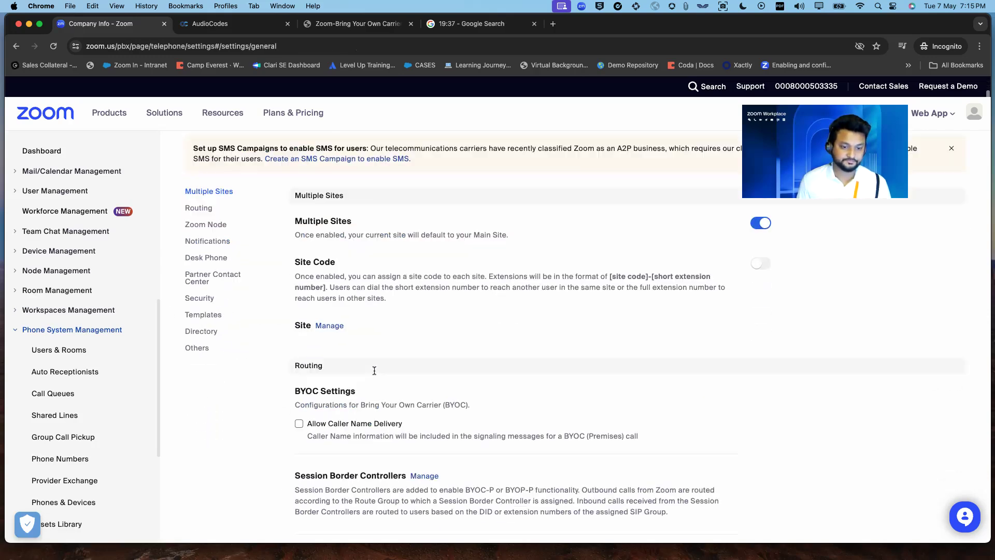
left_click(363, 377)
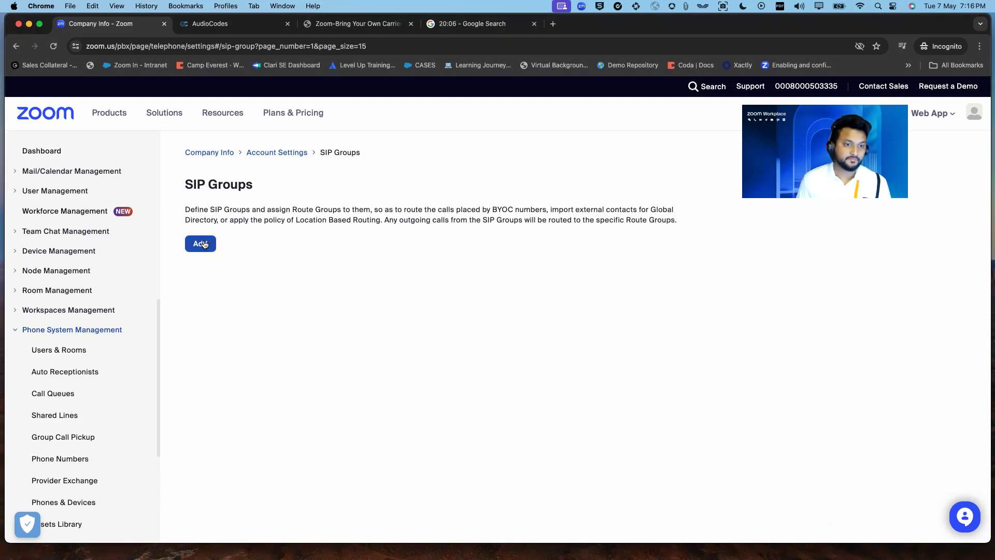
left_click(202, 246)
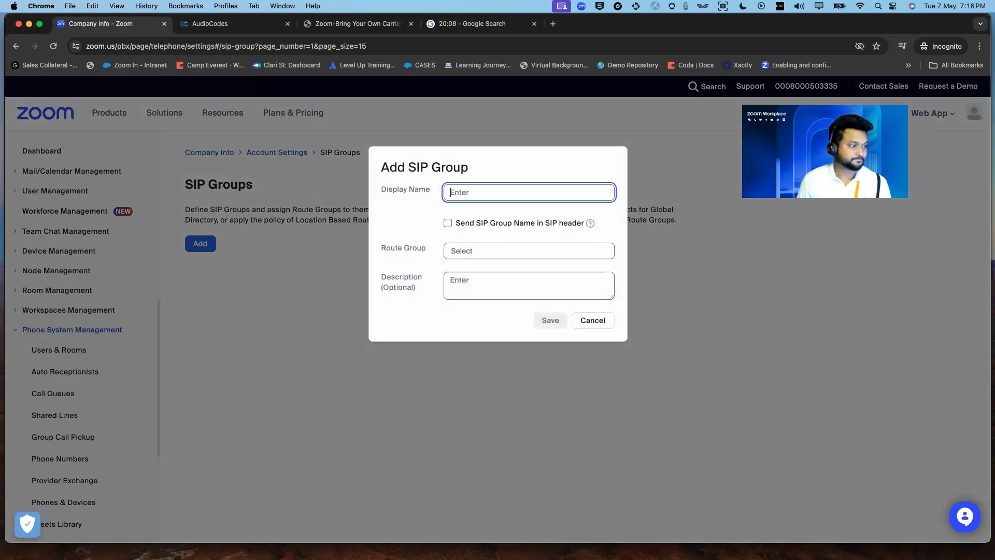
type("A")
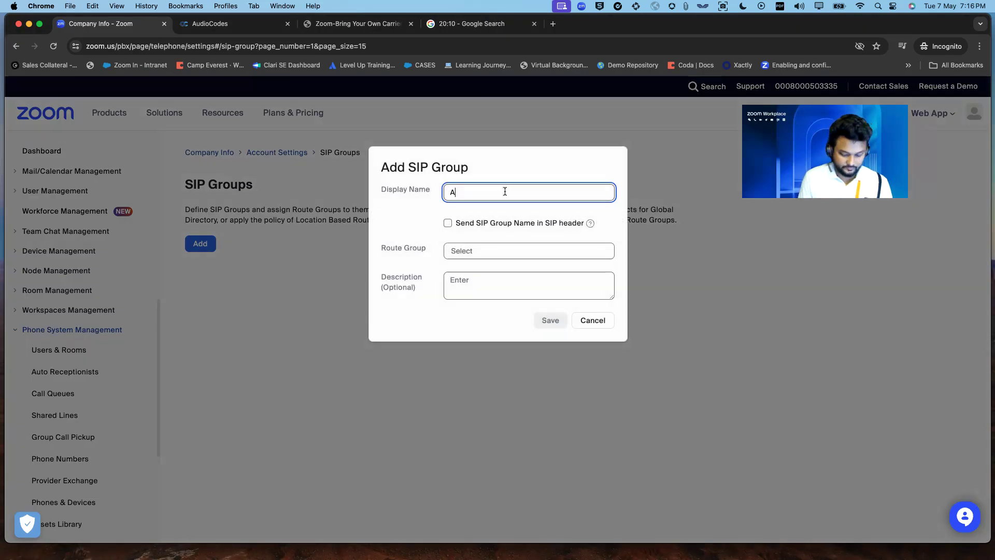
type("udiocodes SIP Group")
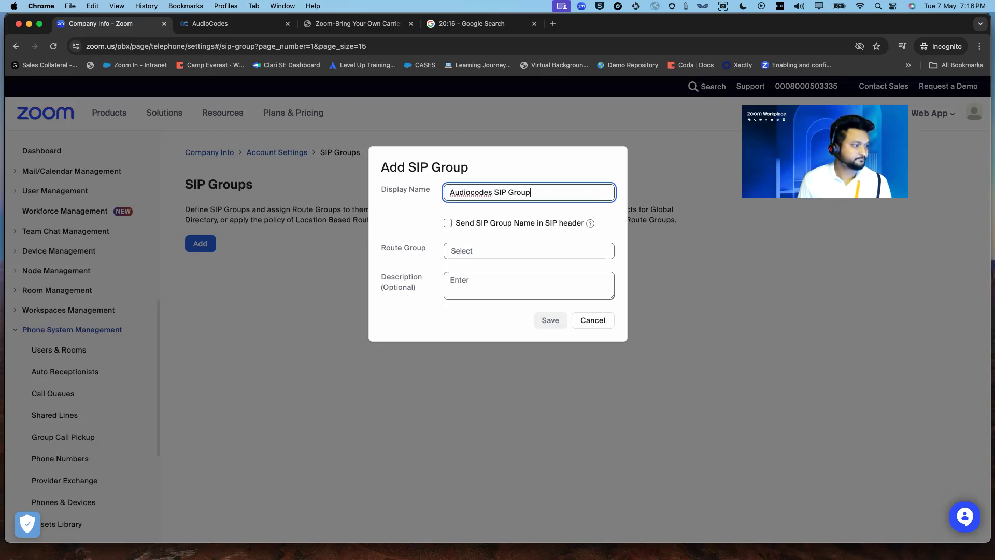
left_click(508, 250)
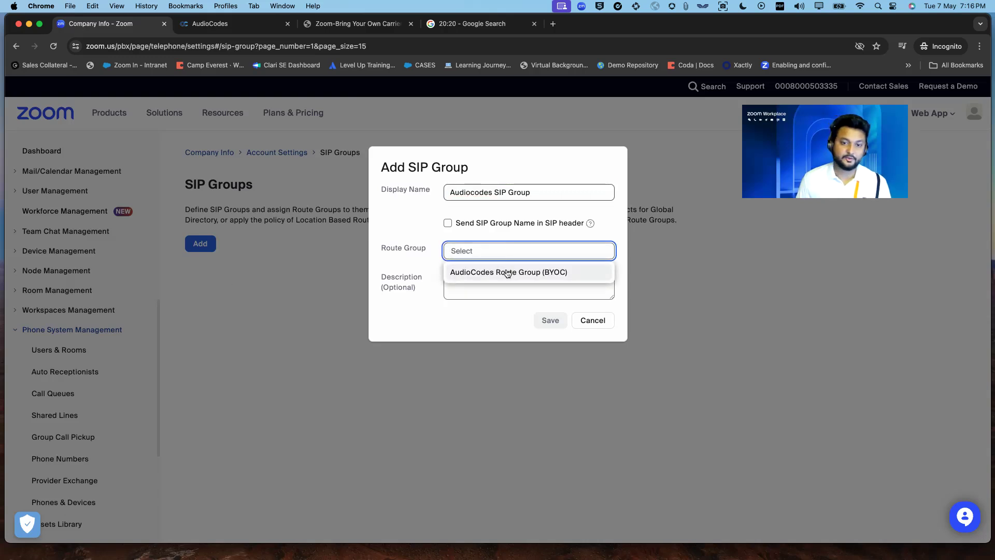
left_click(507, 272)
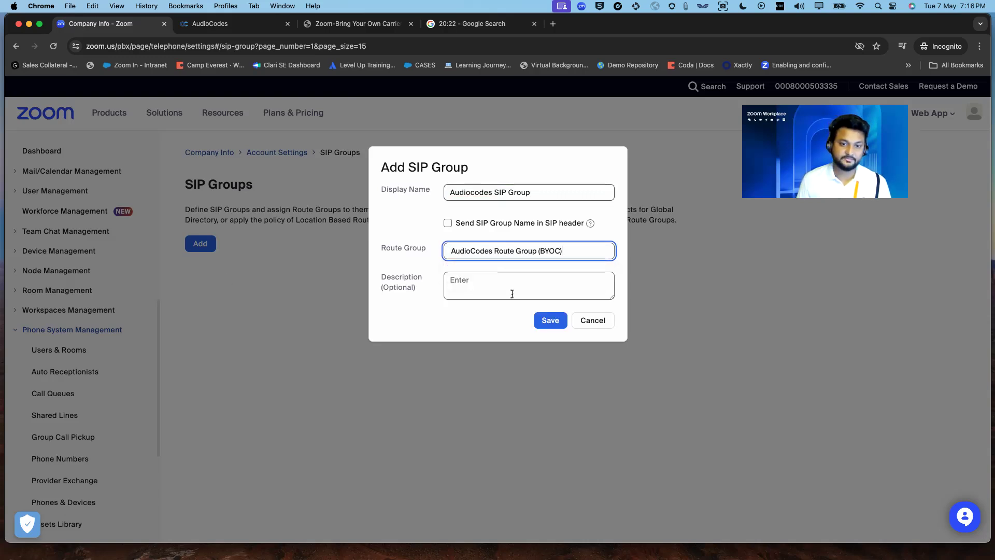
left_click(548, 320)
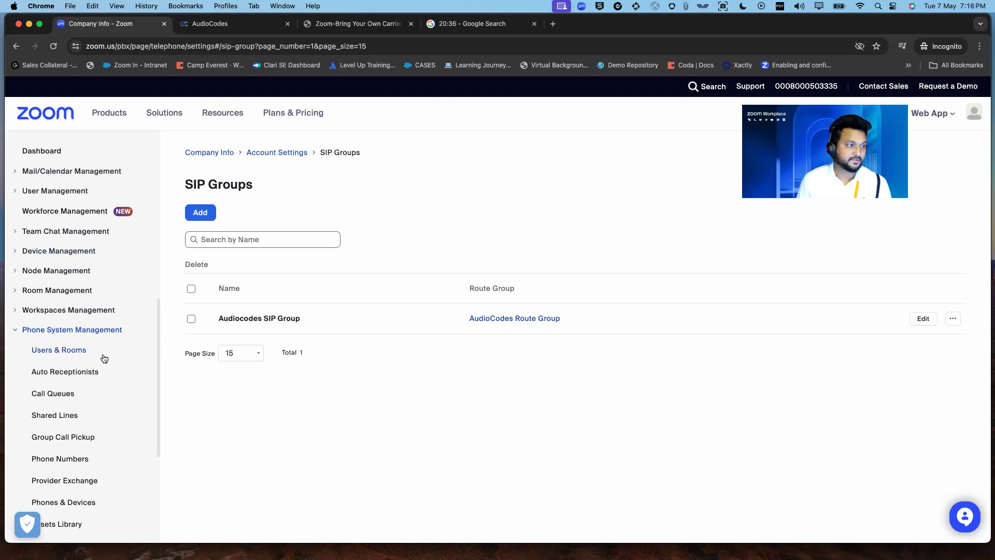
- Start adding a BYOC-P phone number with the carrier set to BYOC
scroll(101, 355, "down", 5)
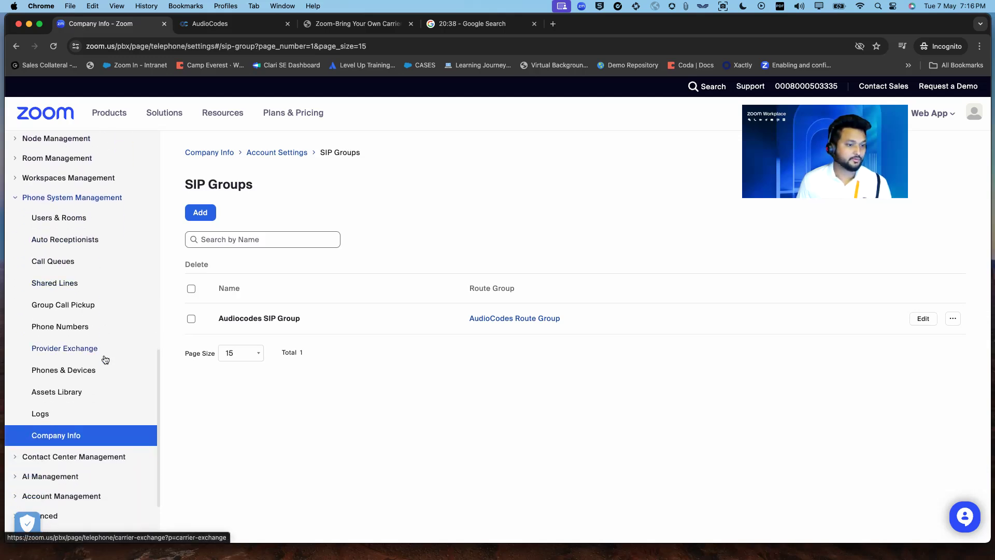
scroll(105, 358, "down", 3)
left_click(63, 235)
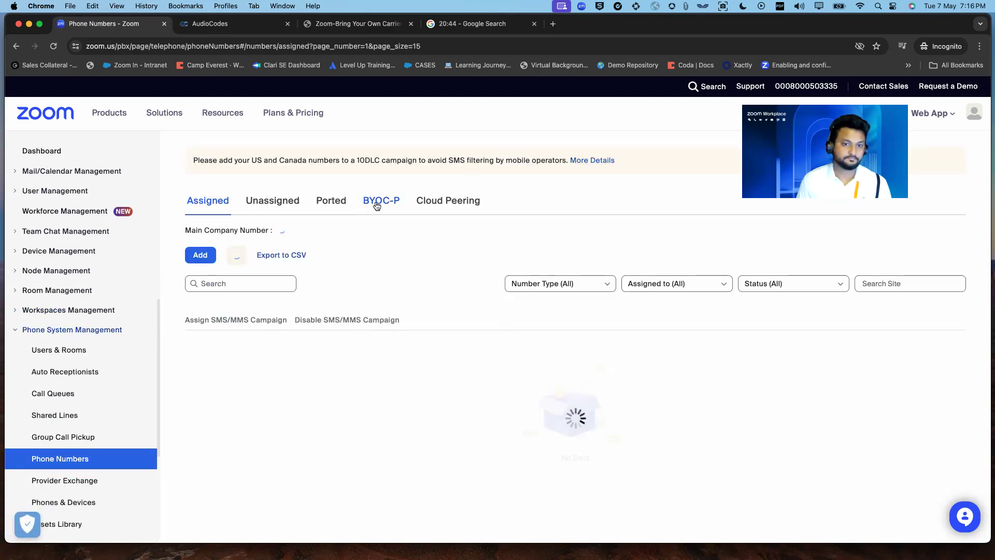
left_click(384, 205)
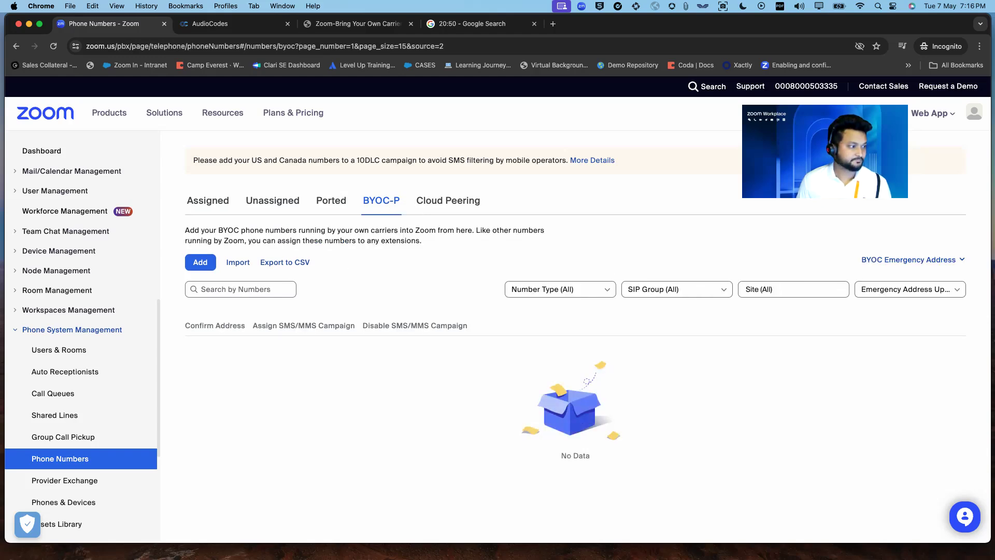
left_click(207, 264)
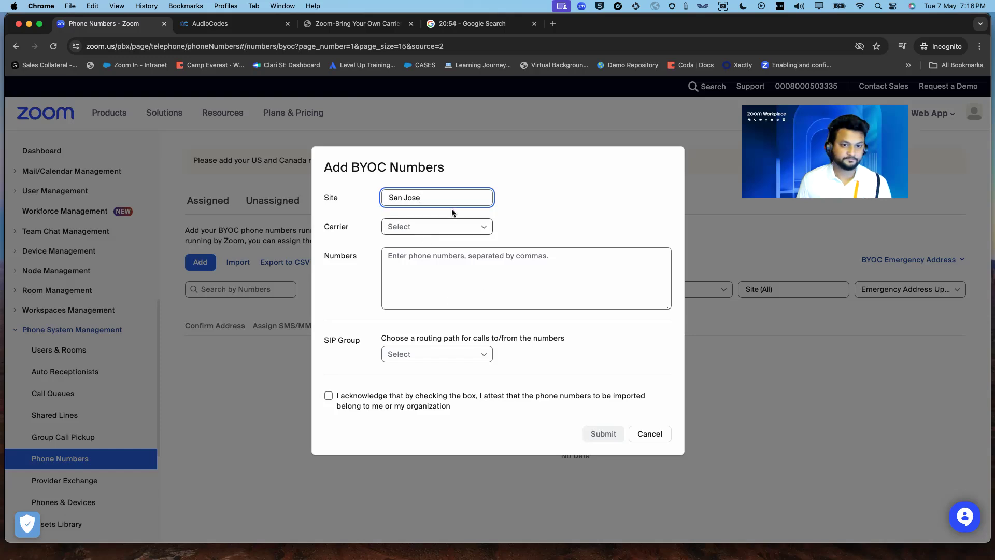
left_click(428, 225)
left_click(412, 247)
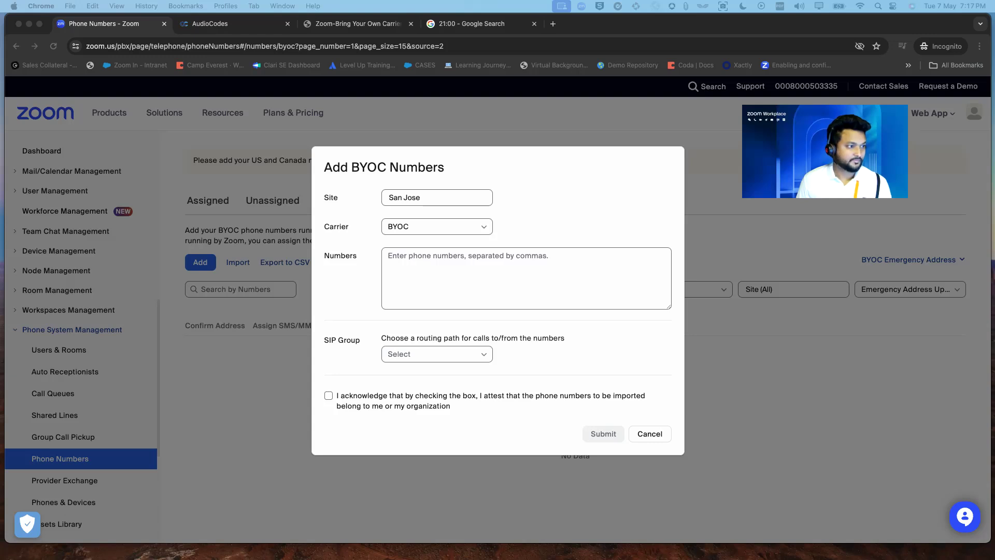
- Paste the phone number into the numbers field and remove its three hyphens
left_click(440, 256)
key("super+v")
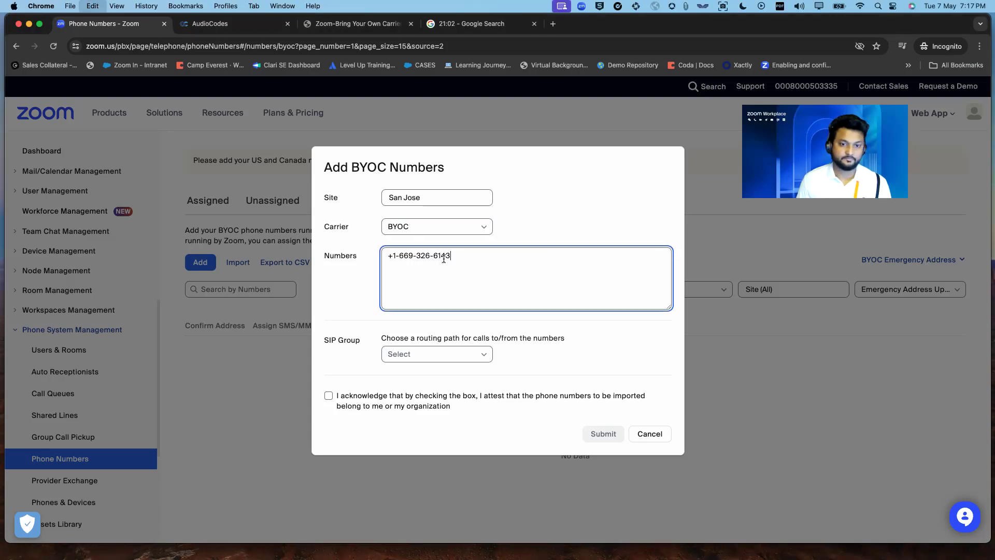
left_click(433, 257)
key("BackSpace")
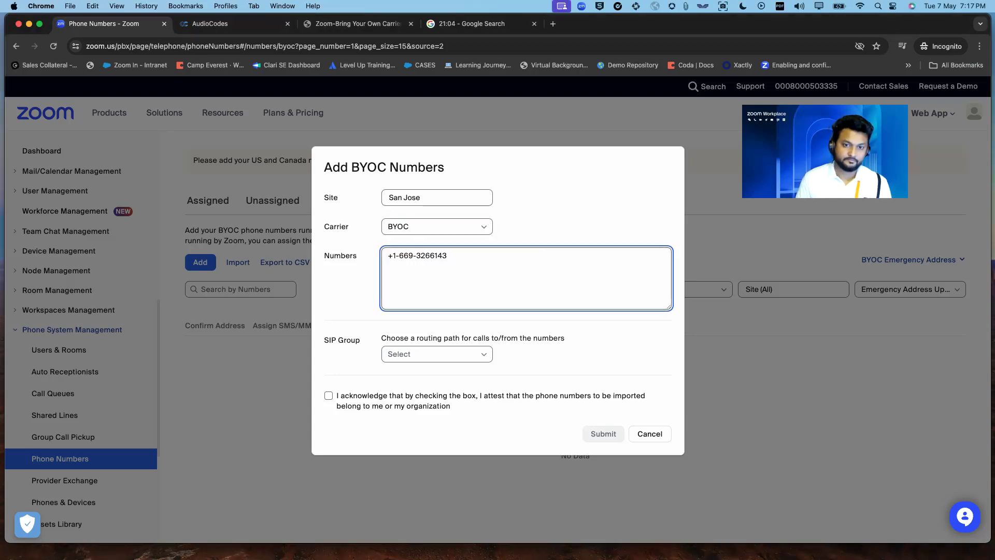
left_click(418, 257)
key("BackSpace")
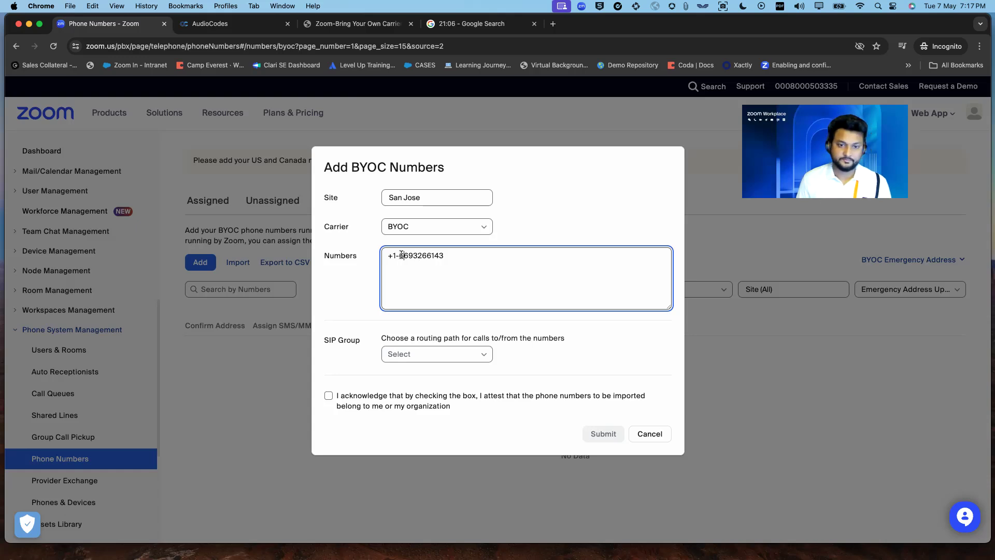
left_click(399, 257)
key("BackSpace")
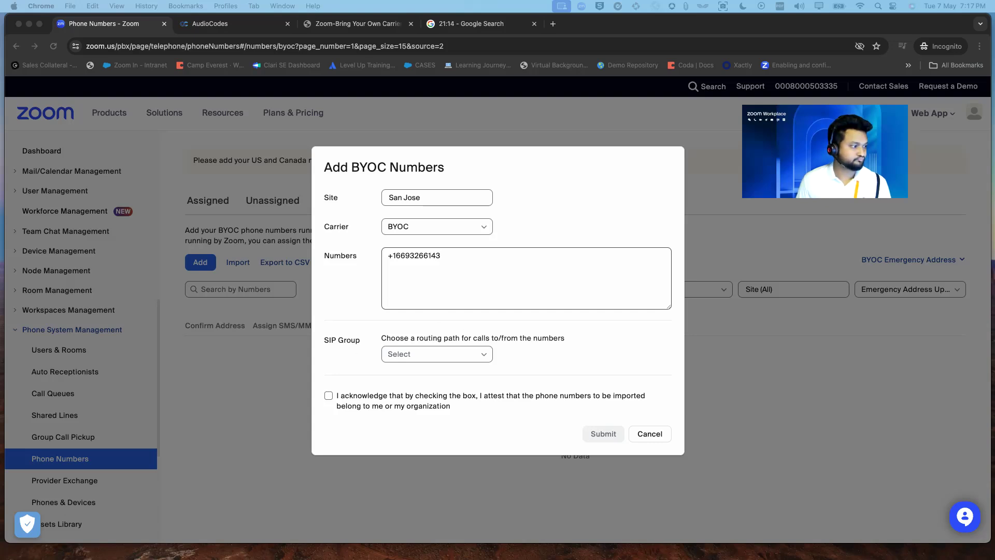
- Route the number through Audiocodes SIP Group, tick the ownership acknowledgement, and submit
left_click(470, 351)
left_click(471, 353)
left_click(440, 372)
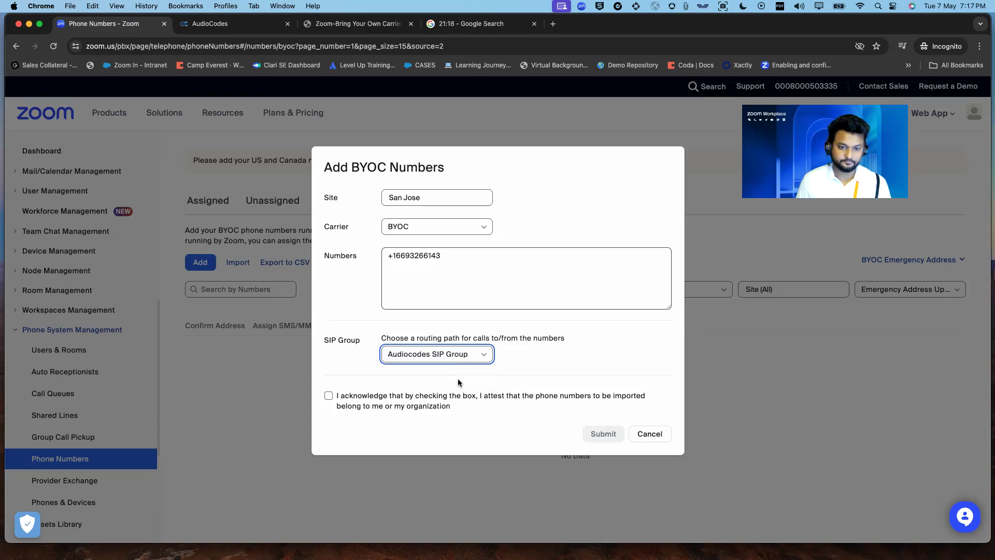
left_click(595, 395)
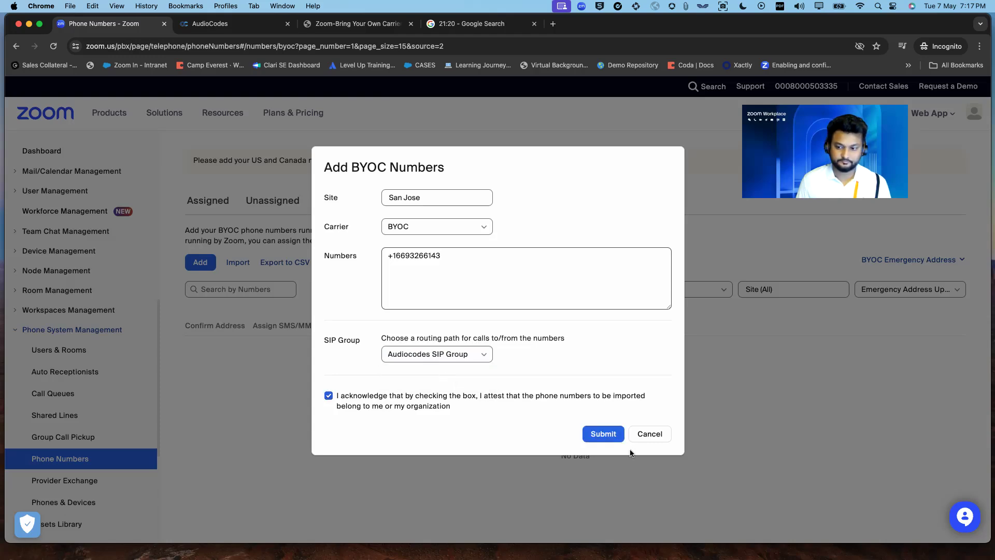
left_click(614, 434)
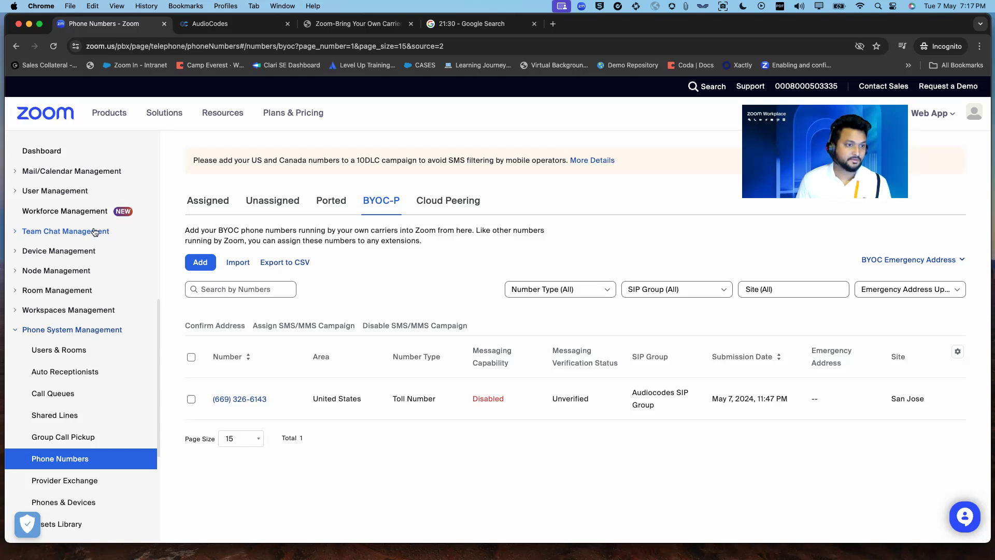
- Find the admin user in Users and change their licence to Meeting and Zoom Phone Basic
left_click(65, 192)
left_click(52, 214)
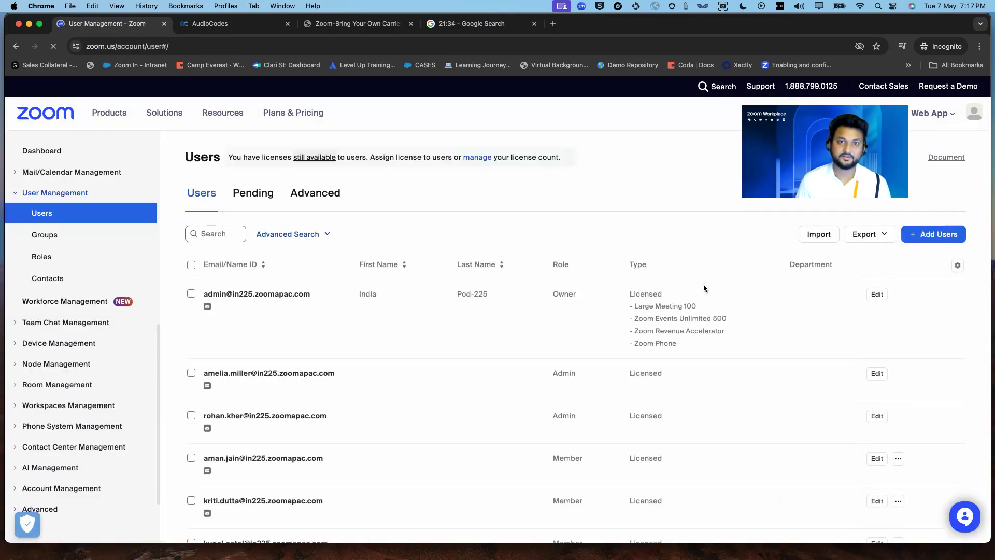
left_click(215, 233)
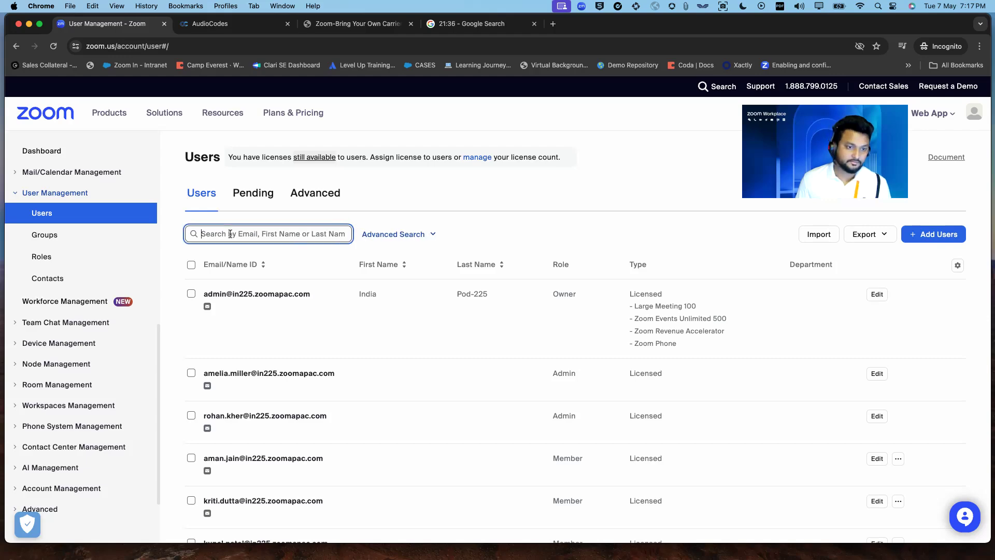
type("ameli")
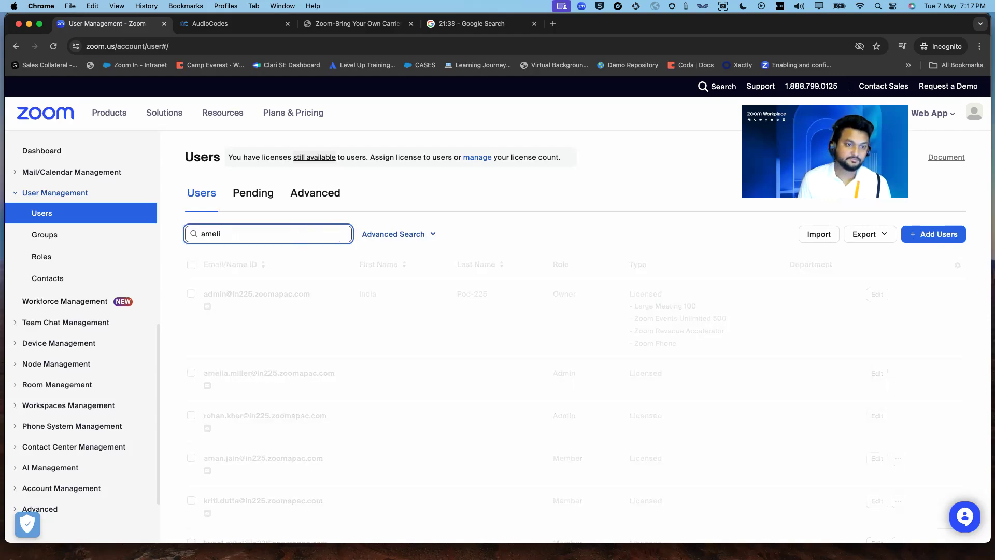
left_click(878, 295)
left_click(466, 244)
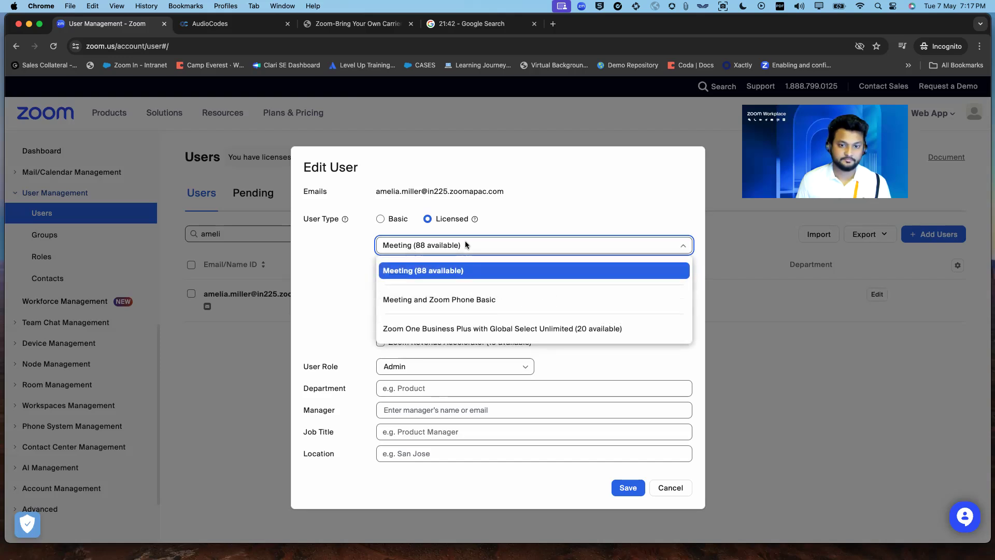
left_click(456, 299)
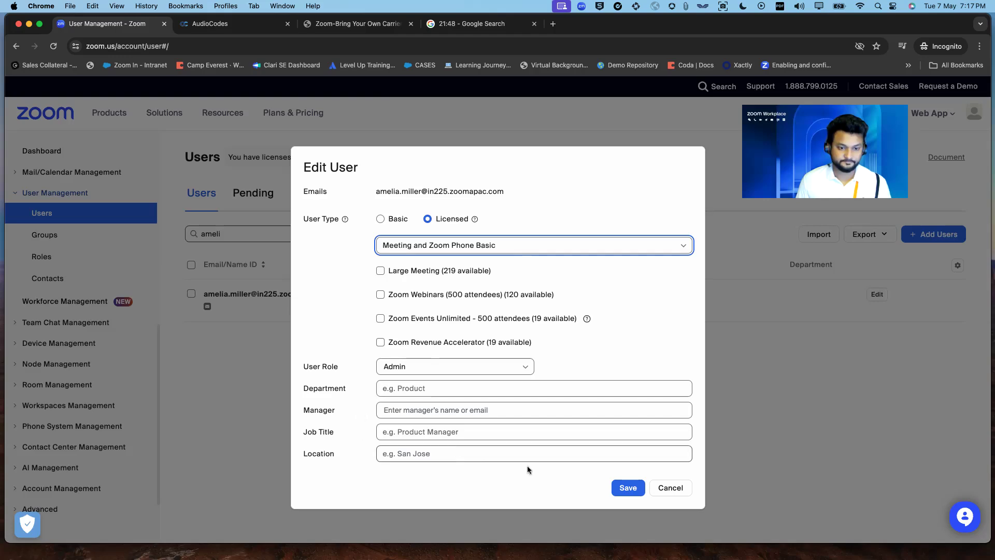
left_click(570, 453)
left_click(627, 487)
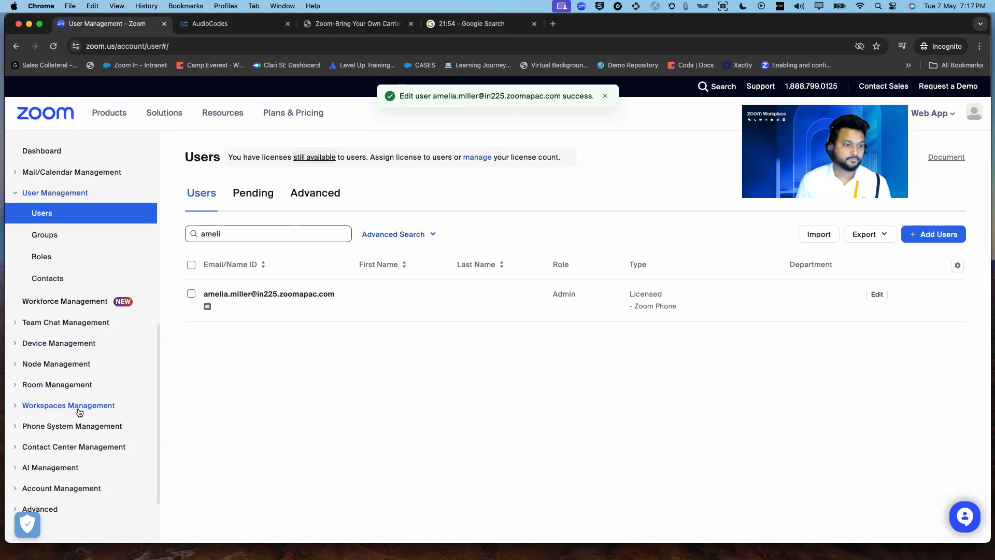
- Open the Zoom Phone Users & Rooms list under Phone System Management
left_click(91, 430)
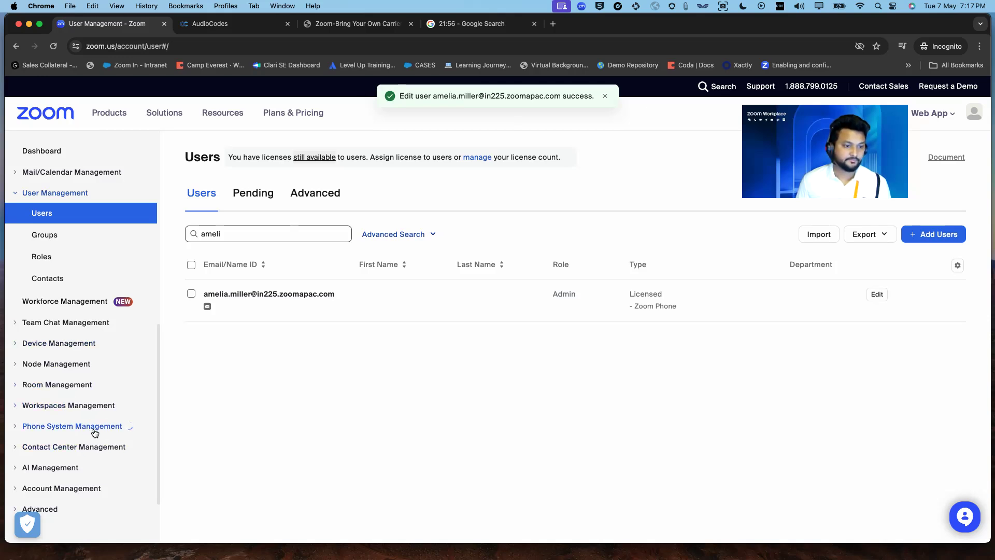
scroll(99, 364, "down", 3)
left_click(69, 313)
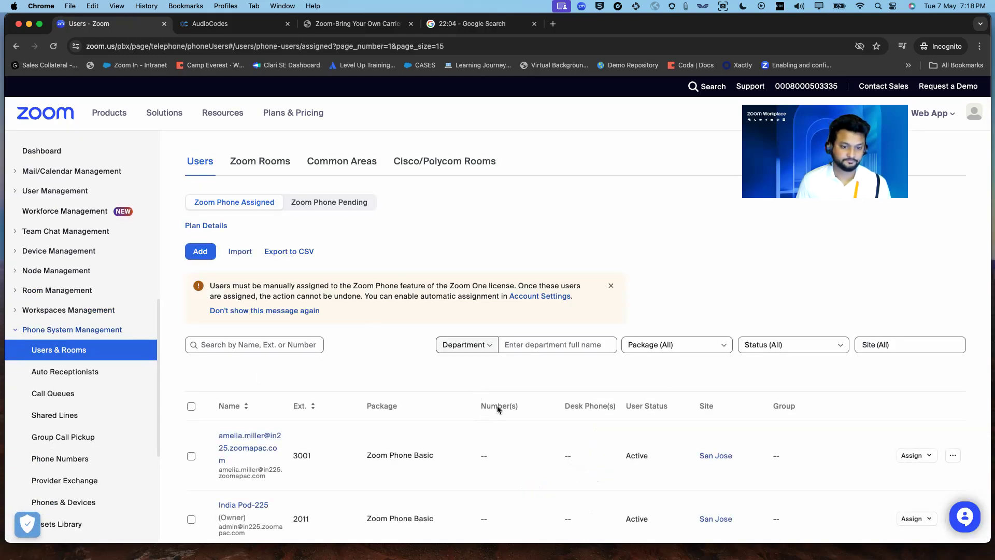
scroll(498, 409, "down", 5)
scroll(514, 412, "up", 2)
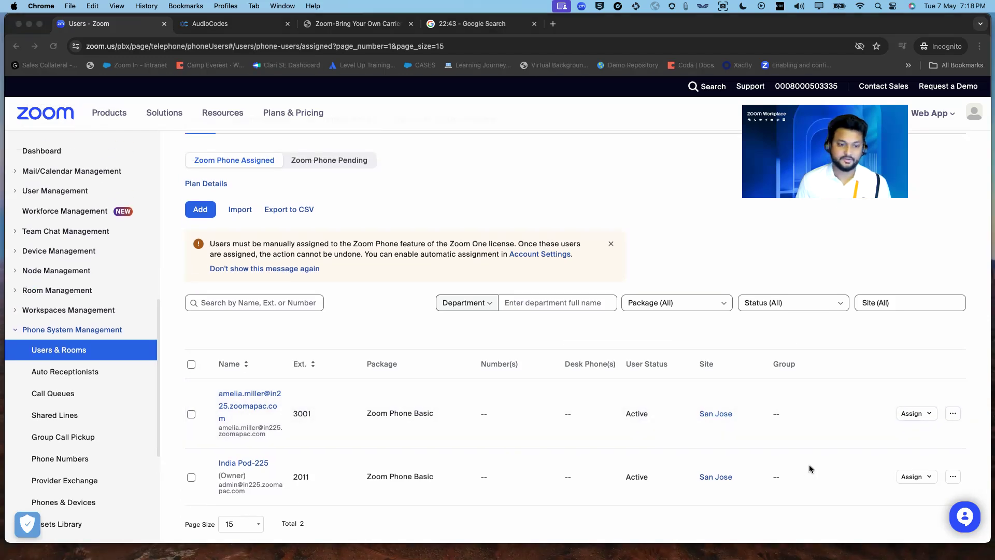
- From the Phone Numbers BYOC-P list, assign the BYOC toll number to the licensed user
left_click(63, 461)
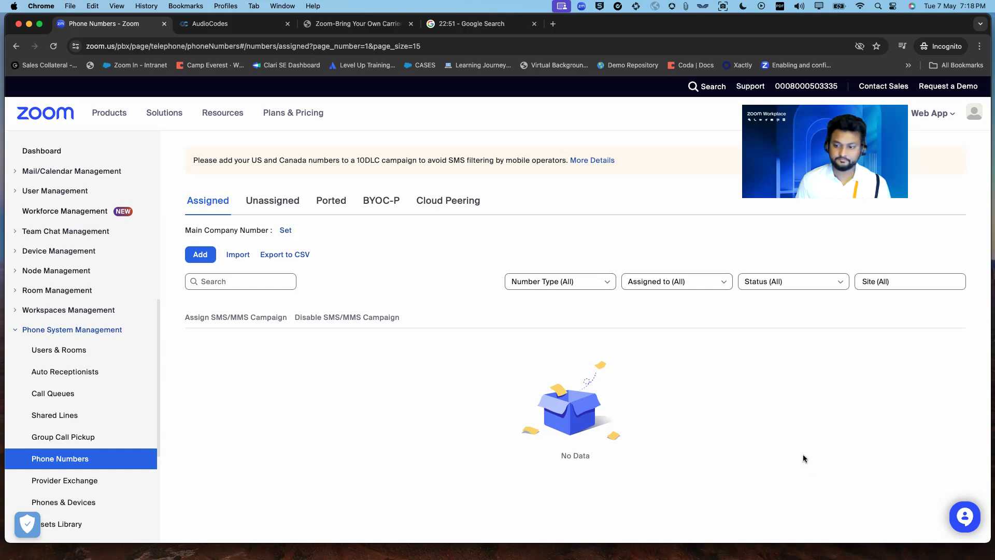
left_click(376, 202)
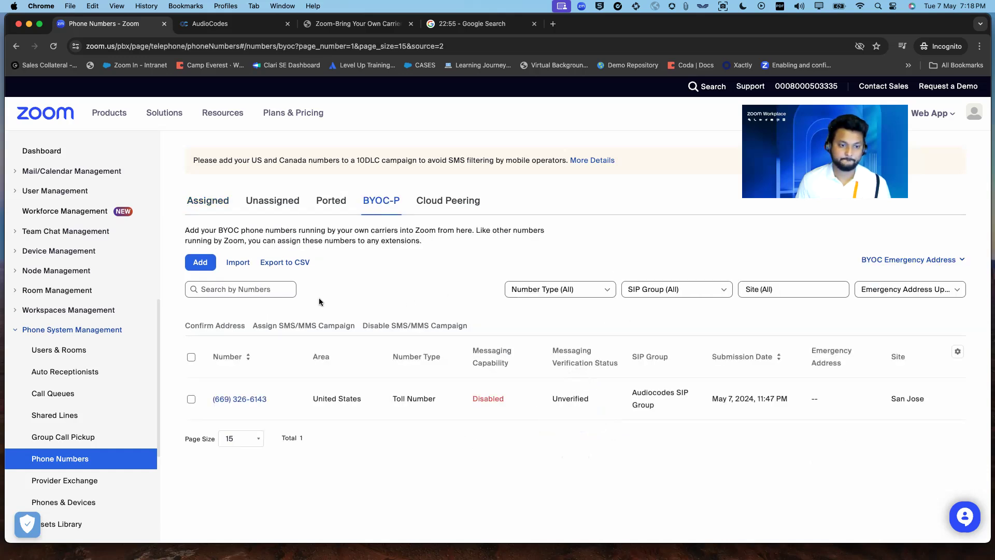
left_click(237, 399)
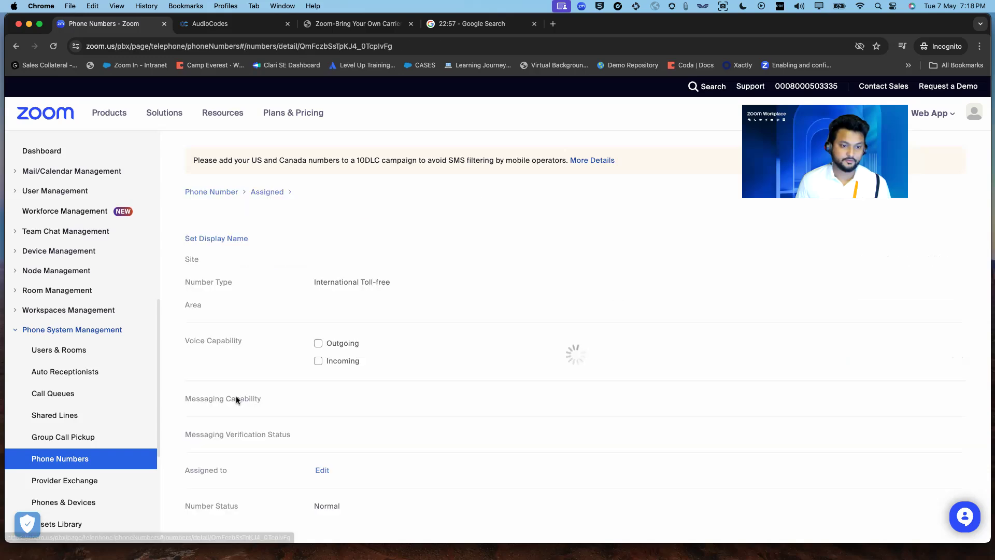
scroll(452, 357, "down", 4)
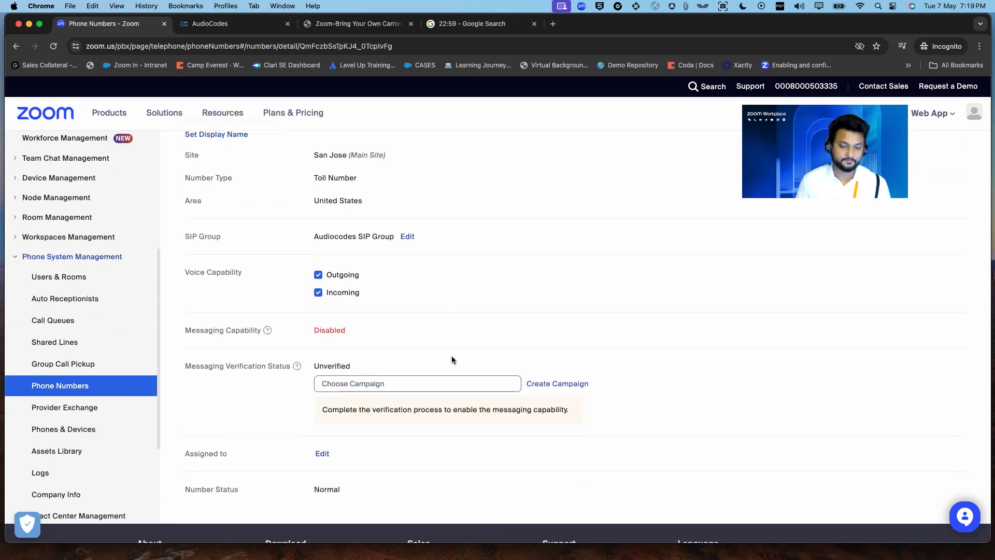
left_click(322, 449)
left_click(524, 248)
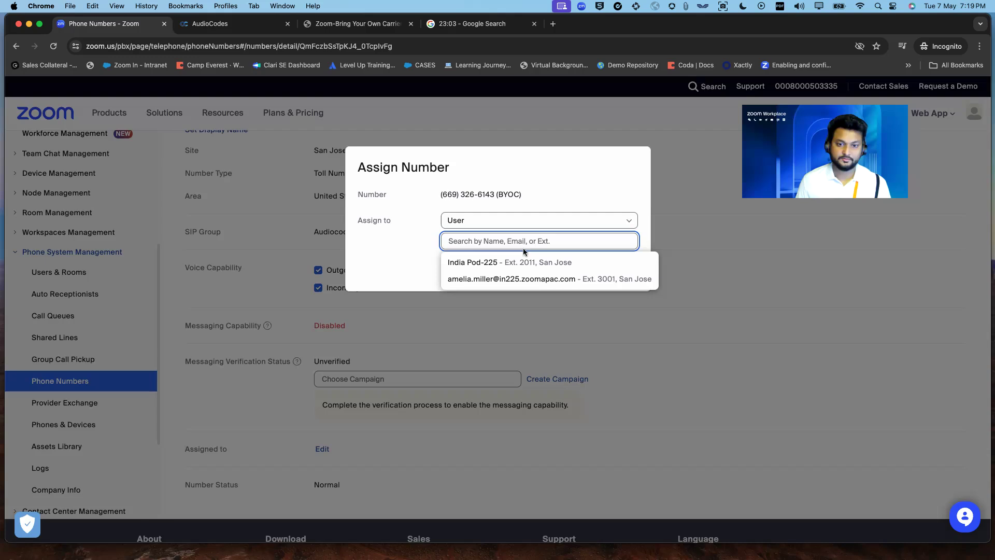
left_click(505, 278)
left_click(577, 270)
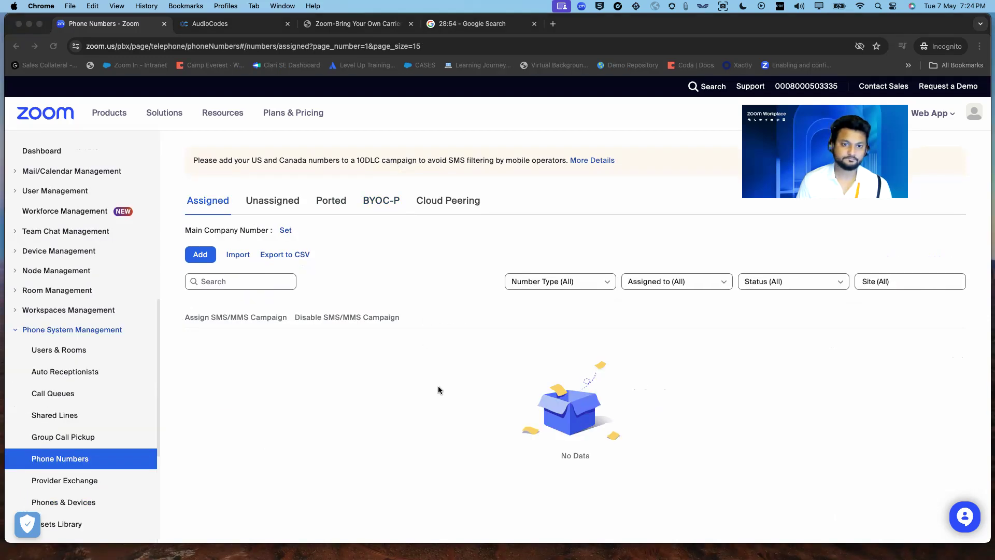
- Reopen the BYOC number and assign it again to the Ext. 3001 user, then switch to WorkSpaces
left_click(388, 203)
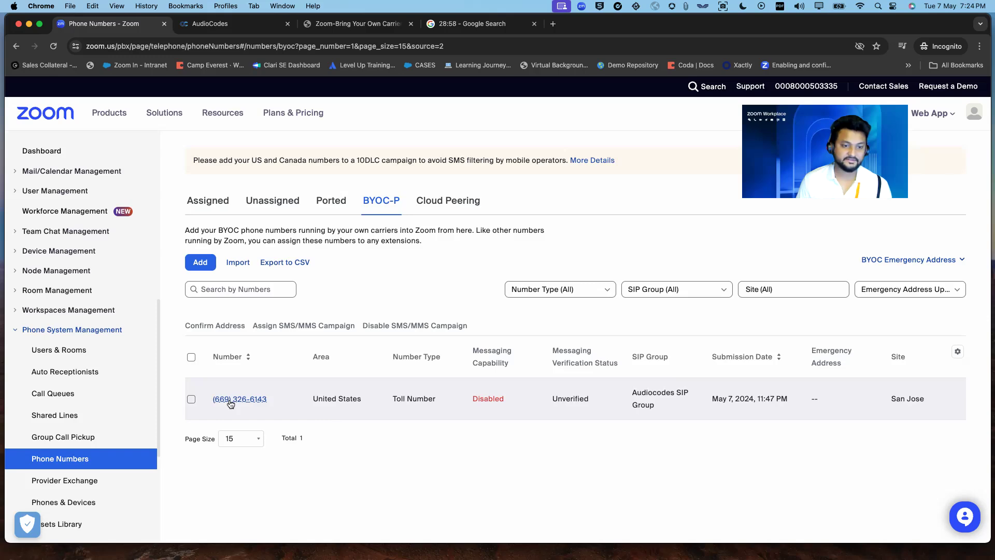
left_click(231, 400)
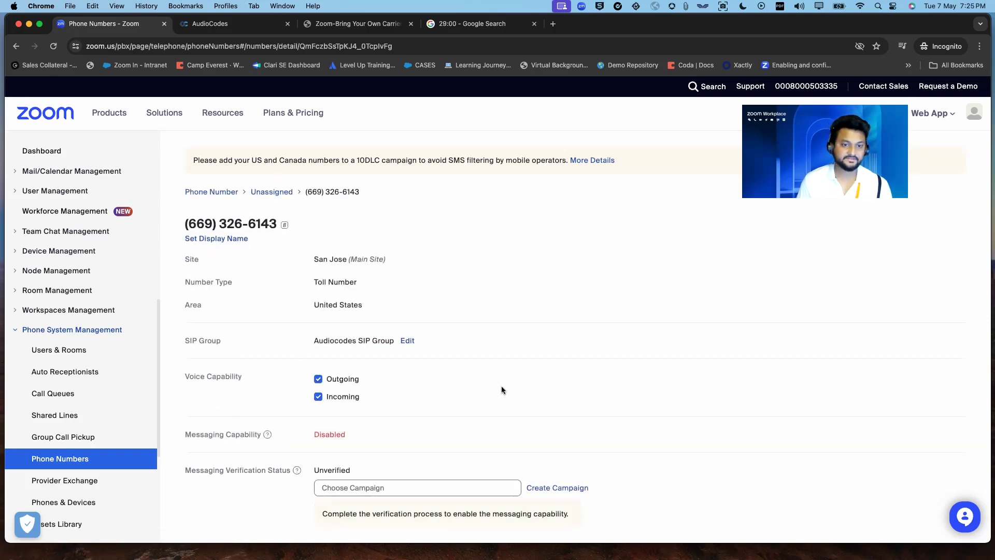
scroll(501, 386, "down", 5)
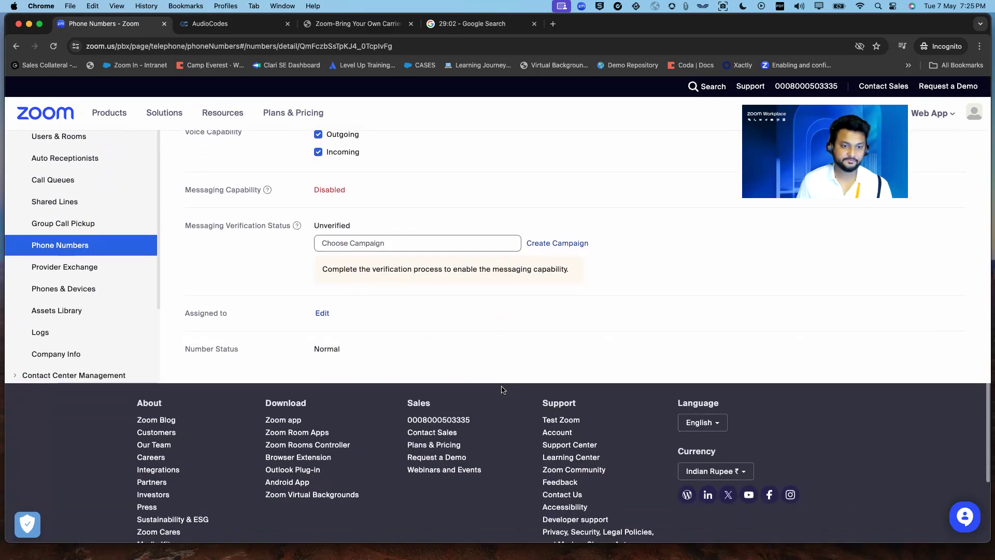
left_click(321, 313)
left_click(472, 238)
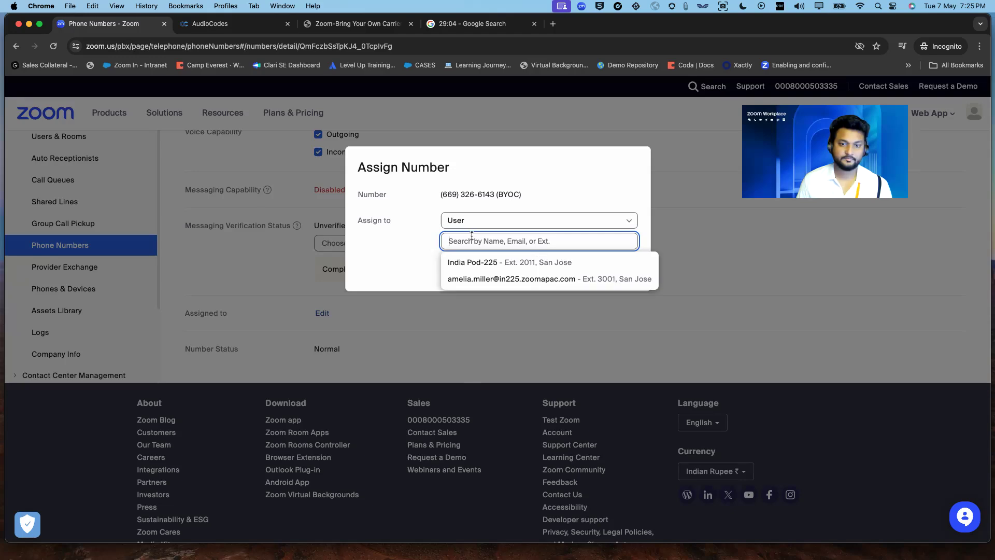
left_click(490, 278)
left_click(581, 270)
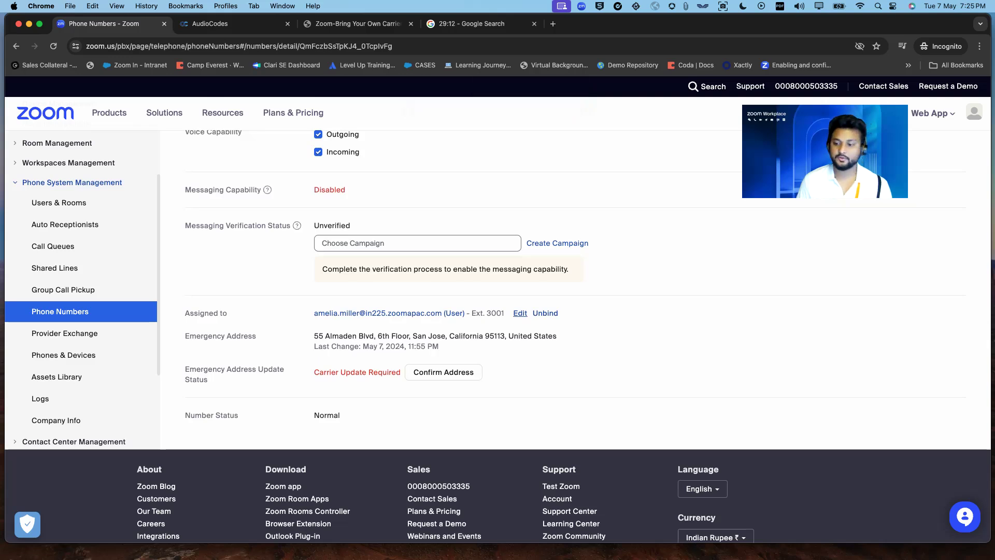
key("super+Tab")
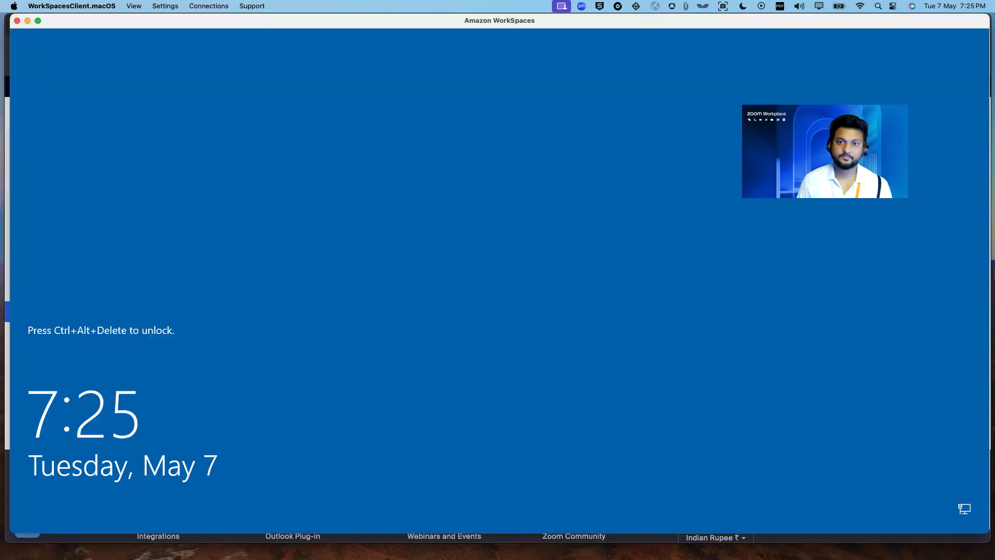
- Unlock the WorkSpaces desktop with Send Ctrl+Alt+Delete and the Windows password
left_click(133, 6)
left_click(166, 20)
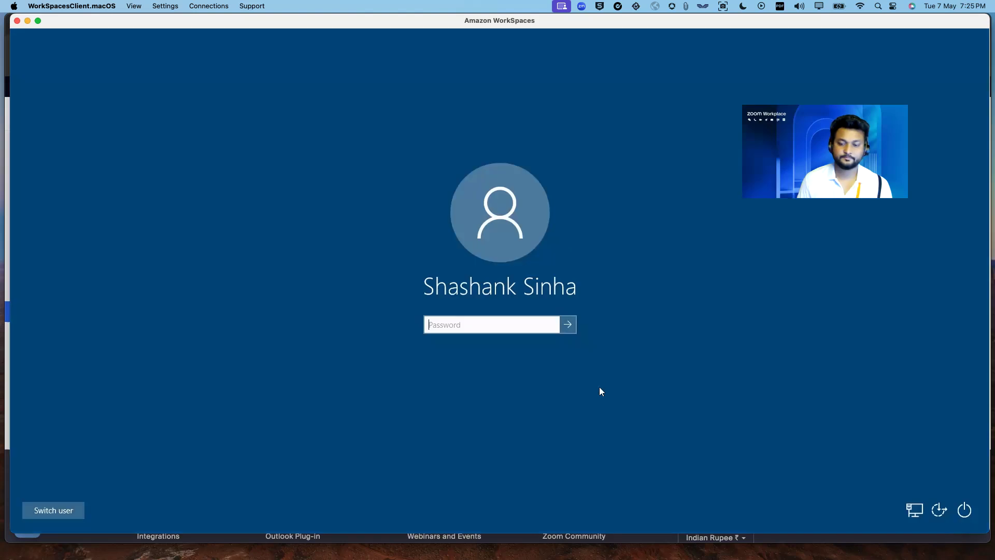
type("***********")
key("Return")
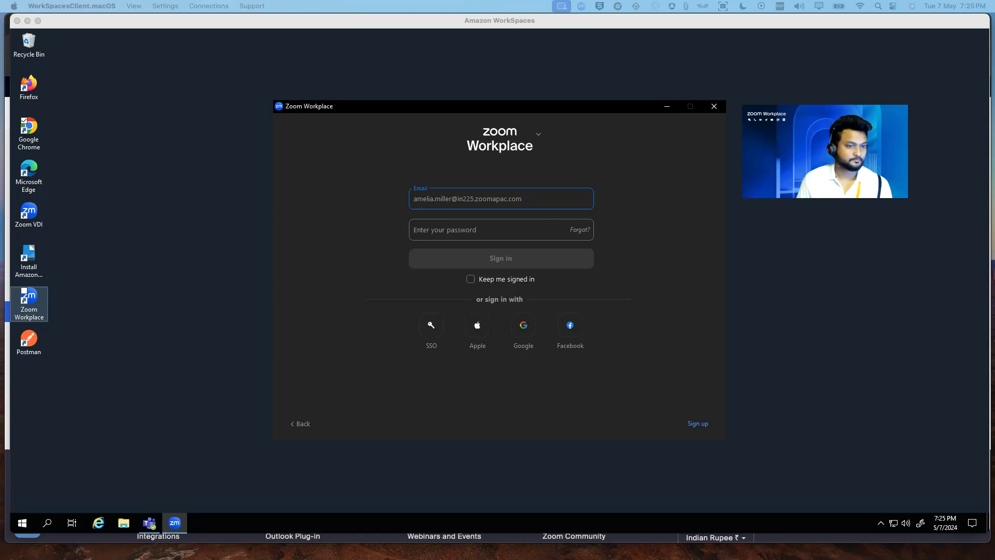
- Sign in to Zoom Workplace with the account password, retrying after the error
left_click(495, 230)
key("ctrl+v")
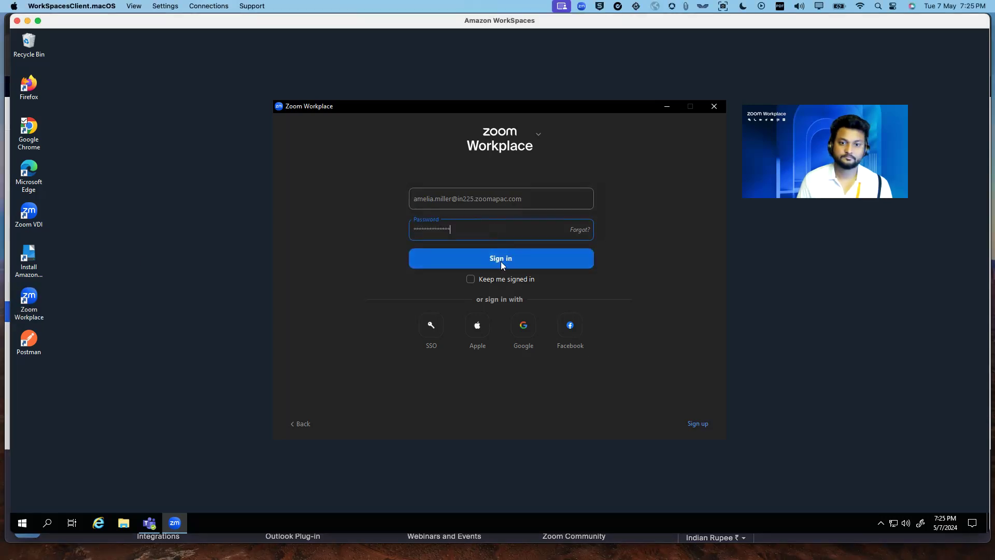
left_click(501, 262)
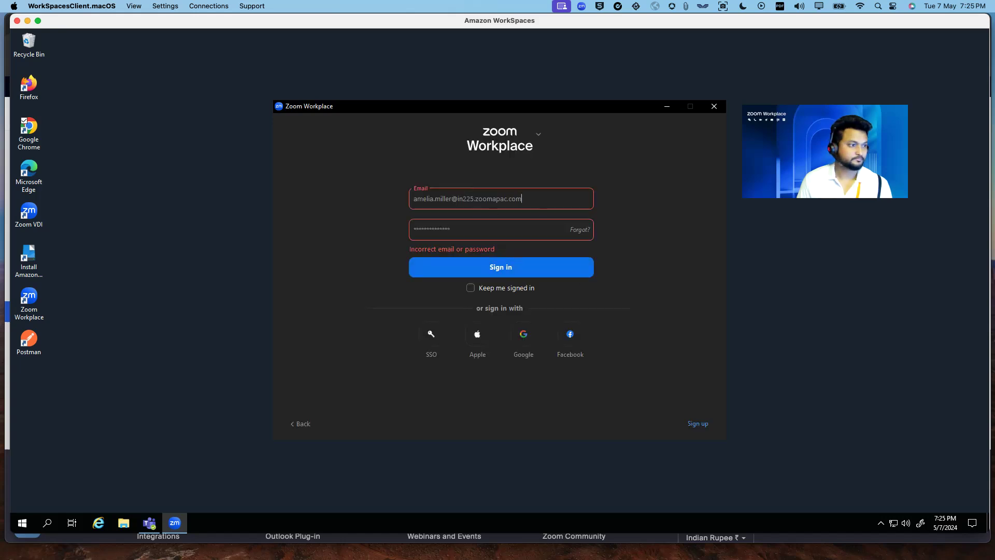
mouse_move(856, 558)
left_click(840, 521)
left_click(435, 231)
left_click_drag(473, 228, 375, 228)
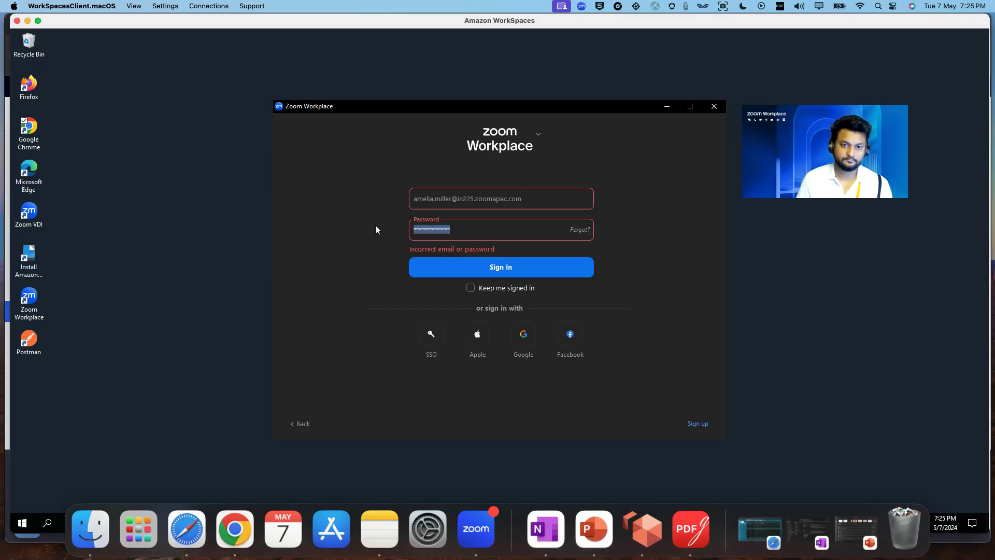
key("ctrl+v")
left_click(508, 267)
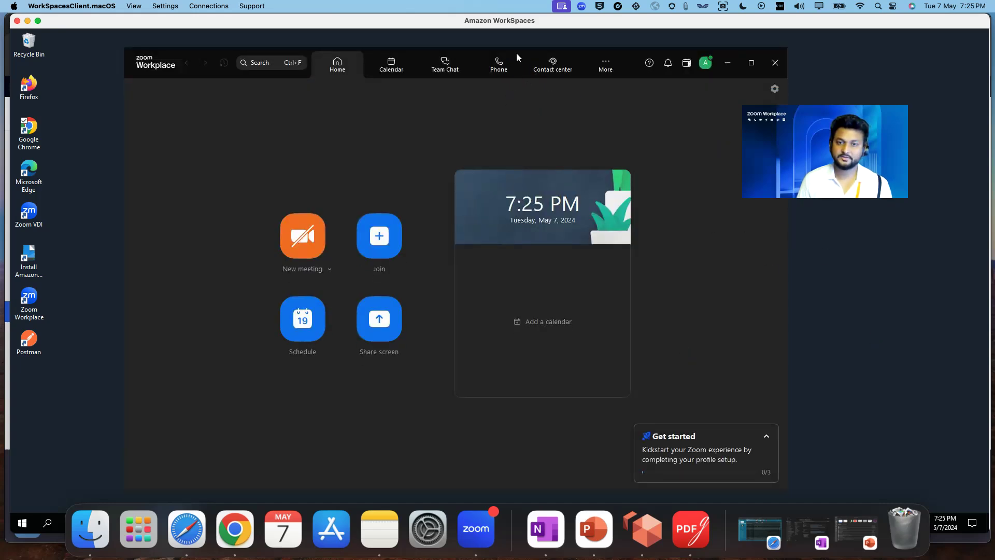
- Open Zoom Workplace's Phone view, then switch to the portal's Phone Numbers page in the browser
left_click(489, 61)
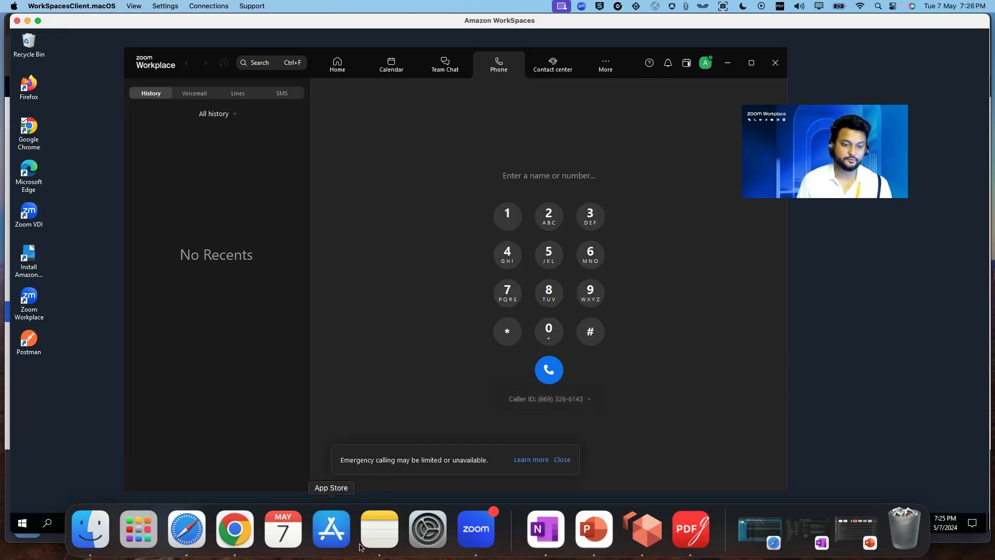
right_click(234, 528)
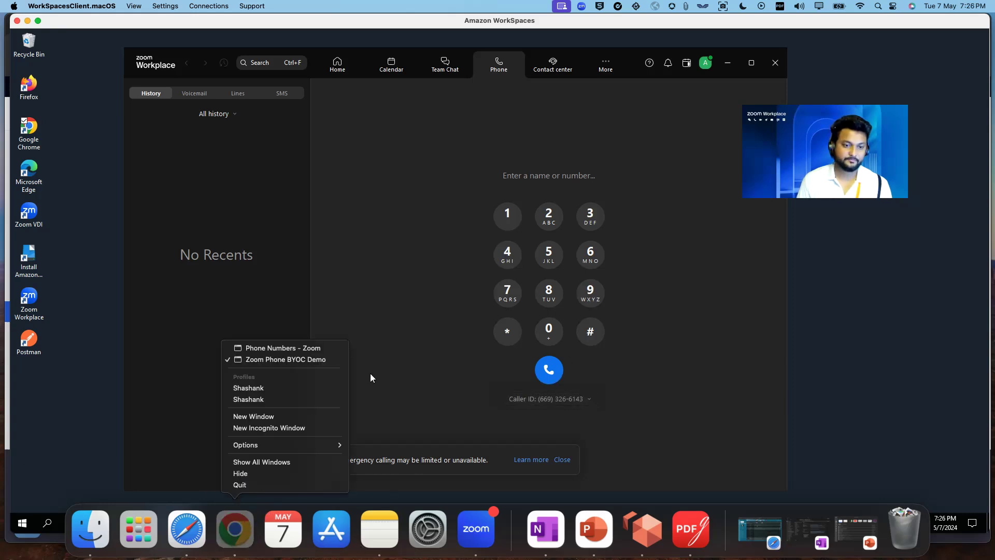
left_click(308, 359)
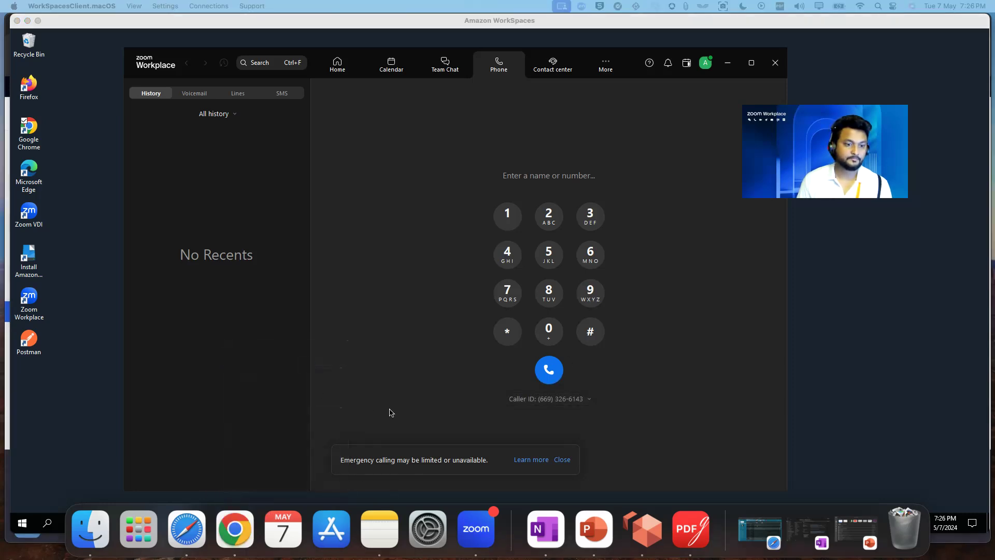
right_click(235, 528)
left_click(271, 349)
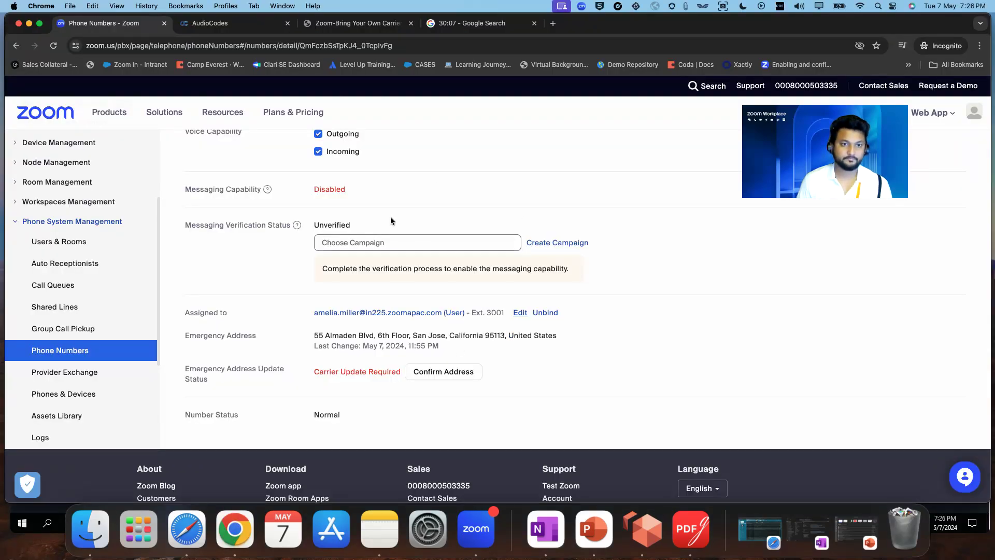
- Review the BYOC number's detail page, then bring Zoom Workplace's dial pad back to the front
scroll(357, 264, "up", 5)
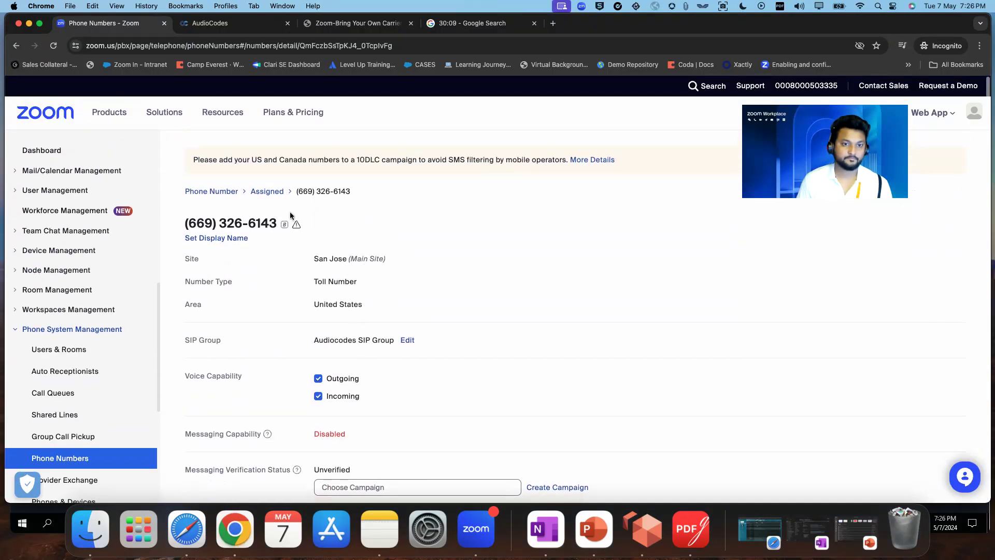
left_click_drag(348, 192, 298, 191)
scroll(482, 370, "down", 15)
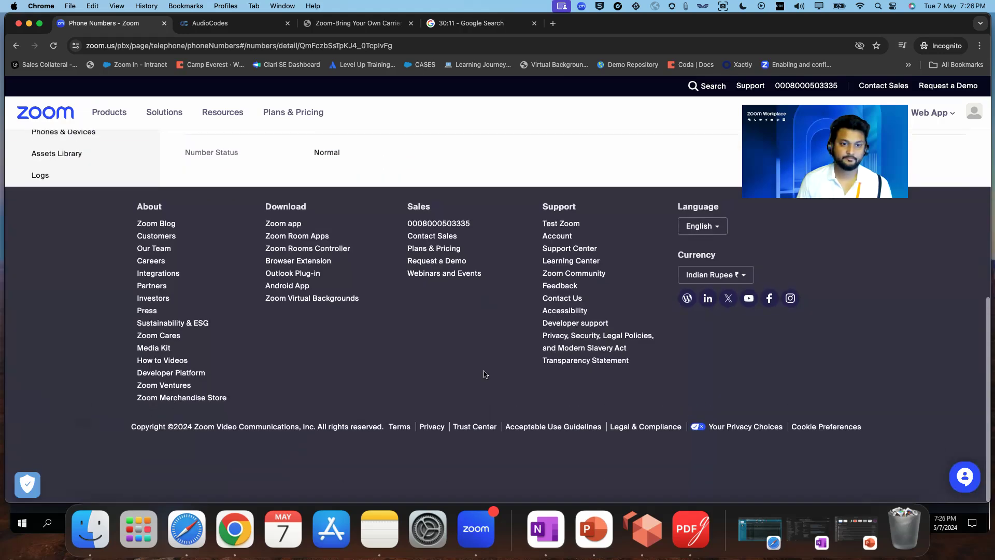
scroll(485, 374, "up", 2)
left_click(643, 529)
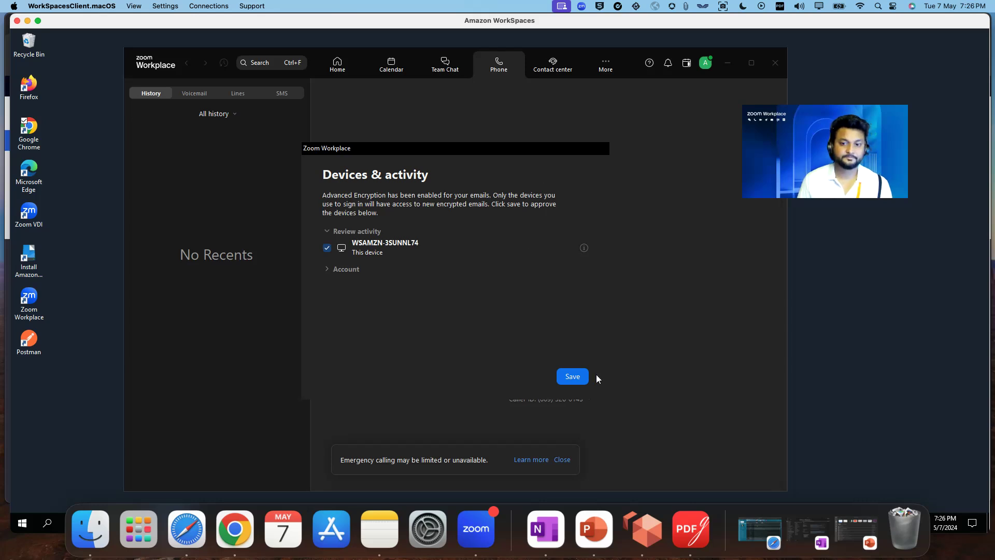
- Approve the device, then call the Indian +91 mobile number from the BYOC caller ID and hang up
left_click(582, 376)
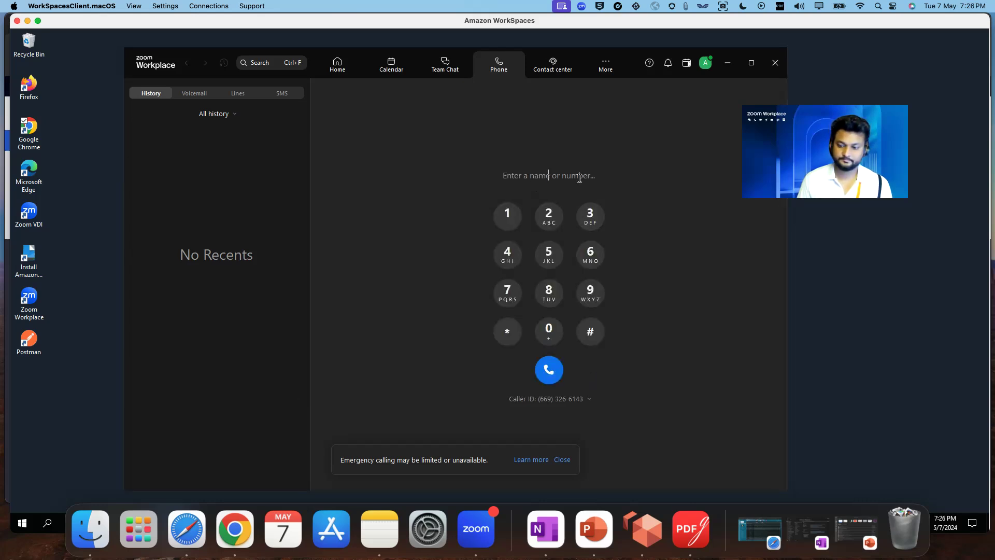
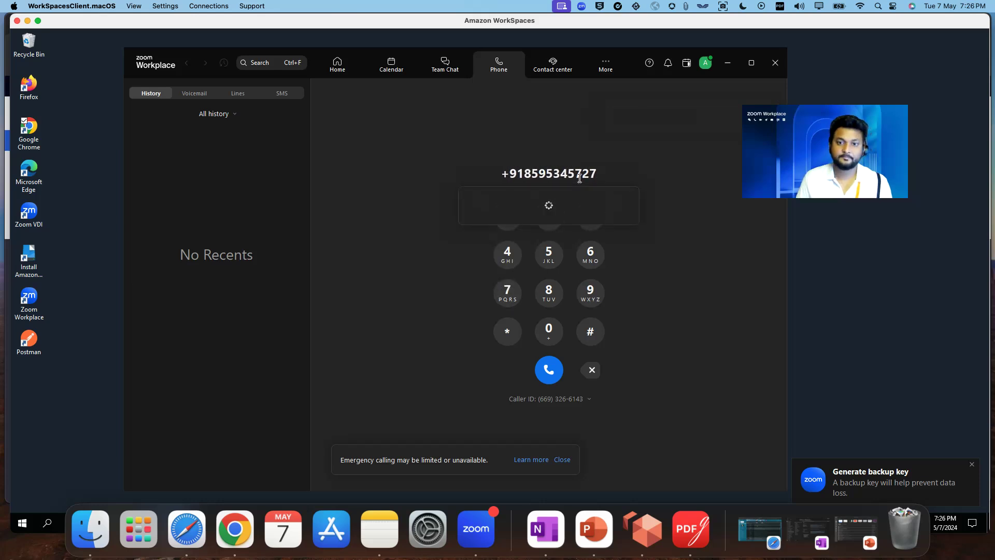
left_click(554, 378)
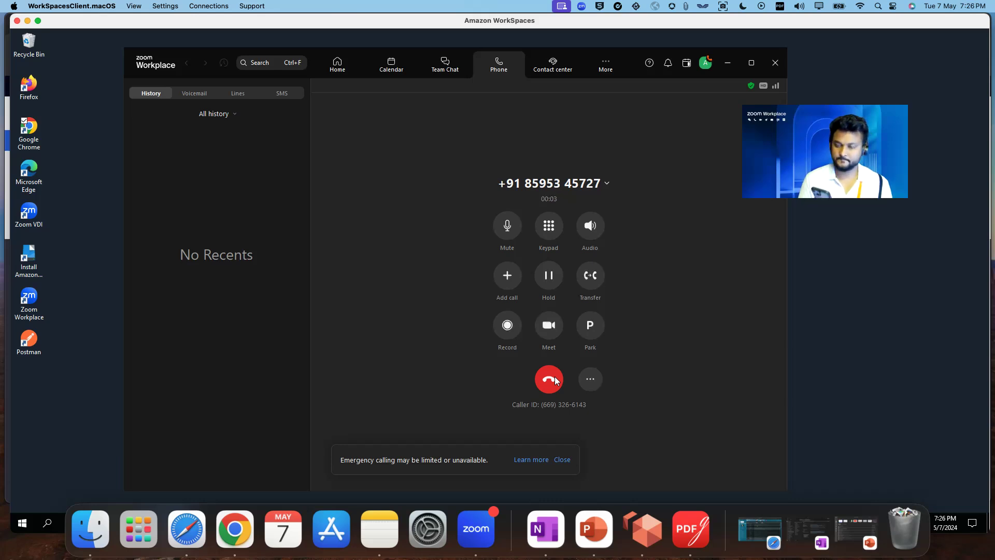
left_click(554, 380)
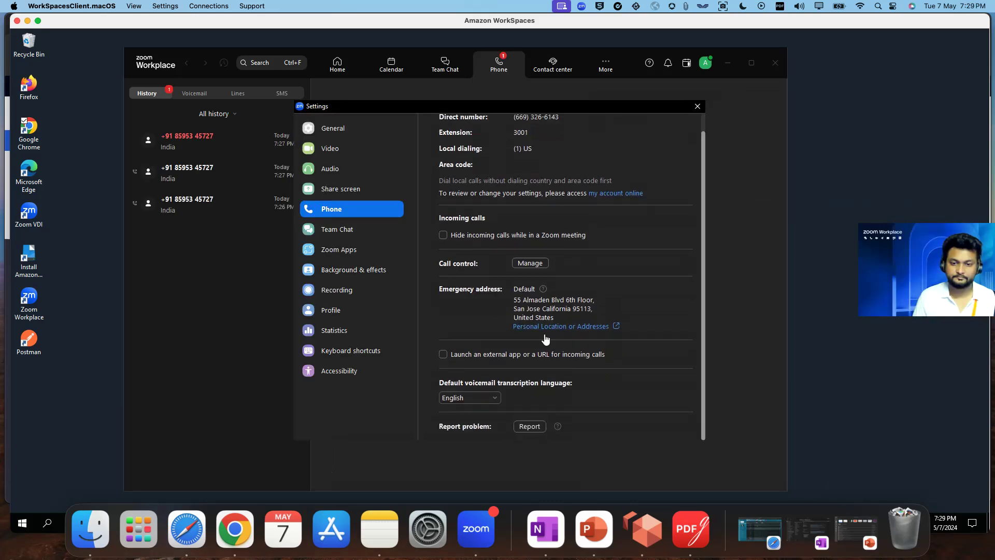
- Open the online Personal Location emergency-address page and close Phone settings
left_click(575, 330)
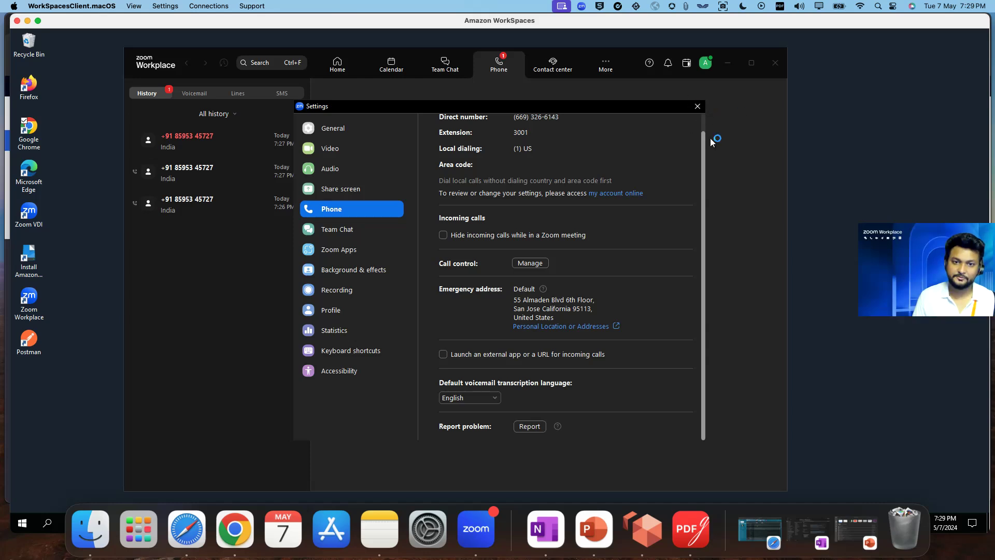
left_click(746, 138)
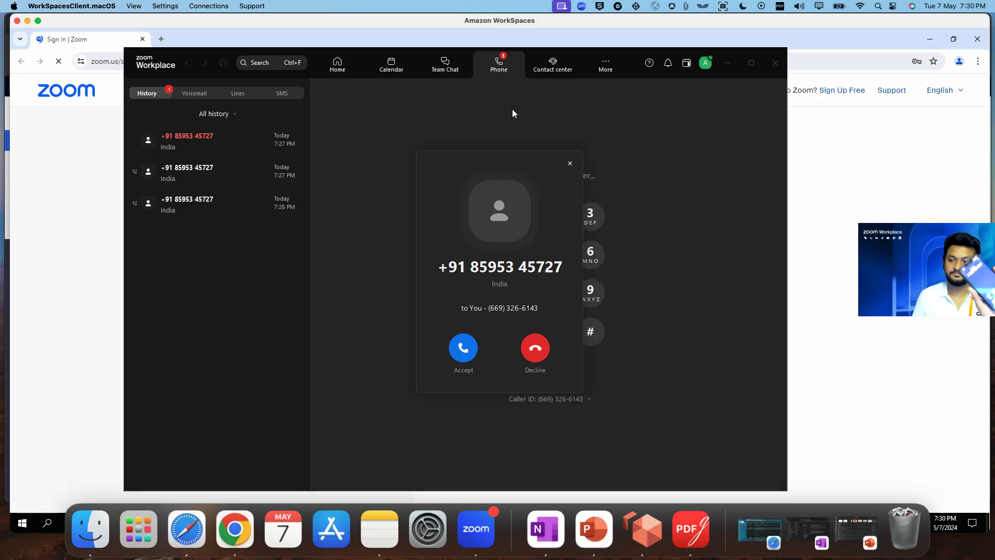
- Accept the incoming call to the BYOC number, then close Chrome's leftover Sign In window
left_click(465, 347)
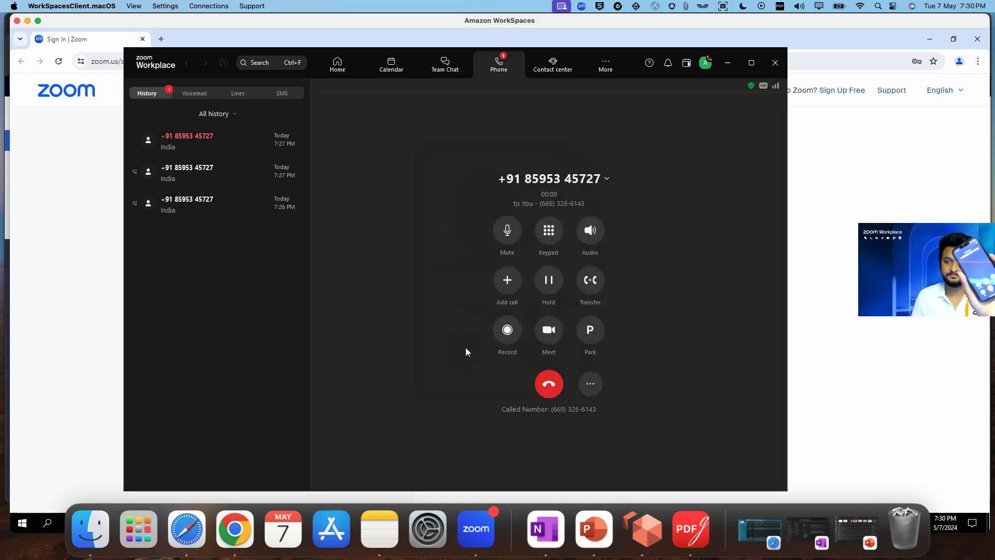
left_click_drag(927, 259, 887, 241)
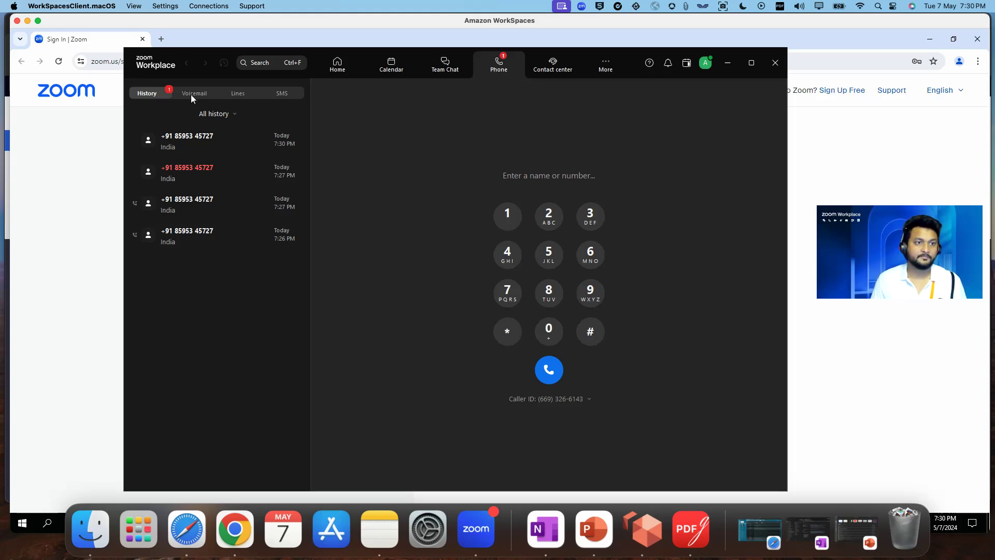
left_click(930, 40)
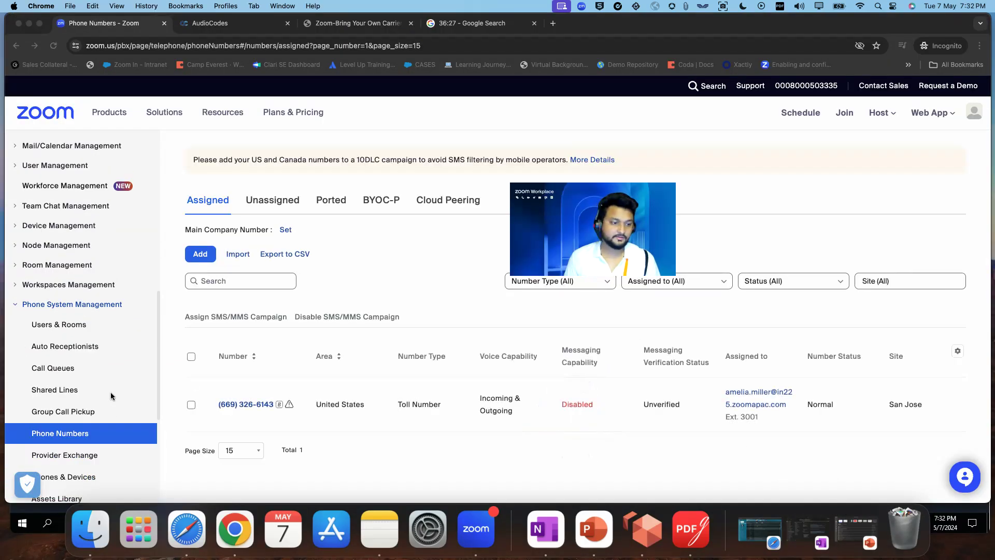
- Open the Phone System Management call Logs in the web portal
scroll(111, 392, "down", 2)
scroll(110, 392, "down", 1)
left_click(51, 357)
left_click(52, 356)
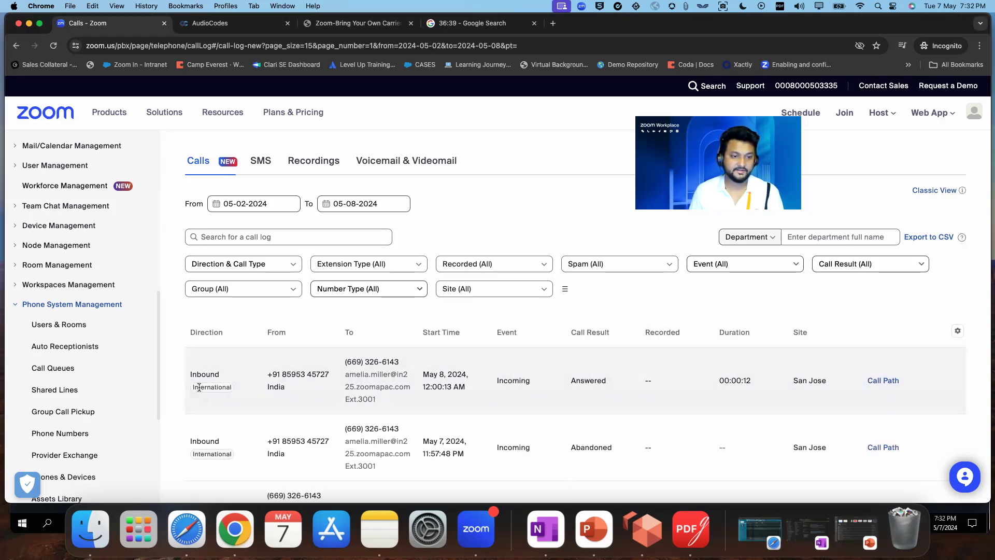
- Check the latest call's International tag, 00:00:12 duration and Answered result, then view its Call Path
left_click_drag(194, 388, 241, 389)
left_click(411, 396)
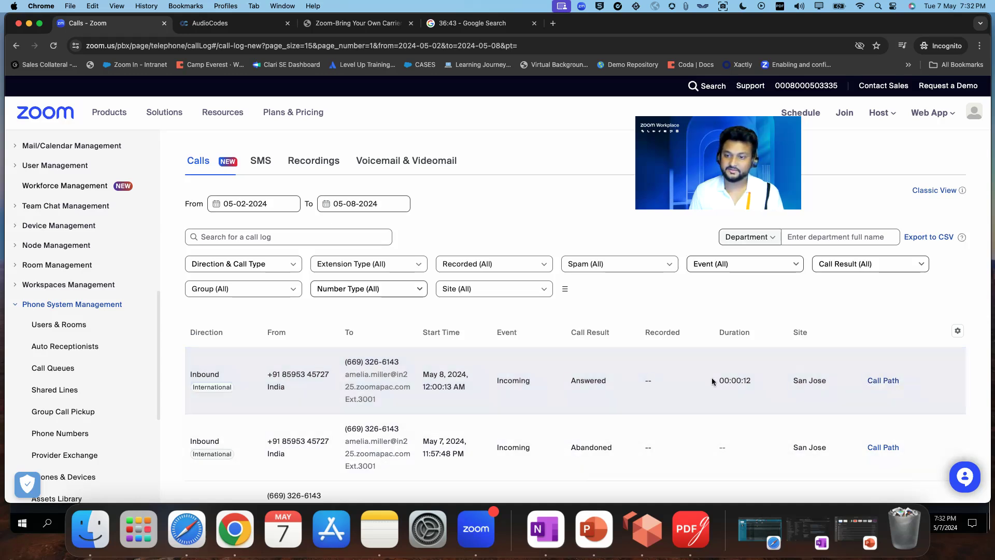
left_click_drag(710, 380, 754, 381)
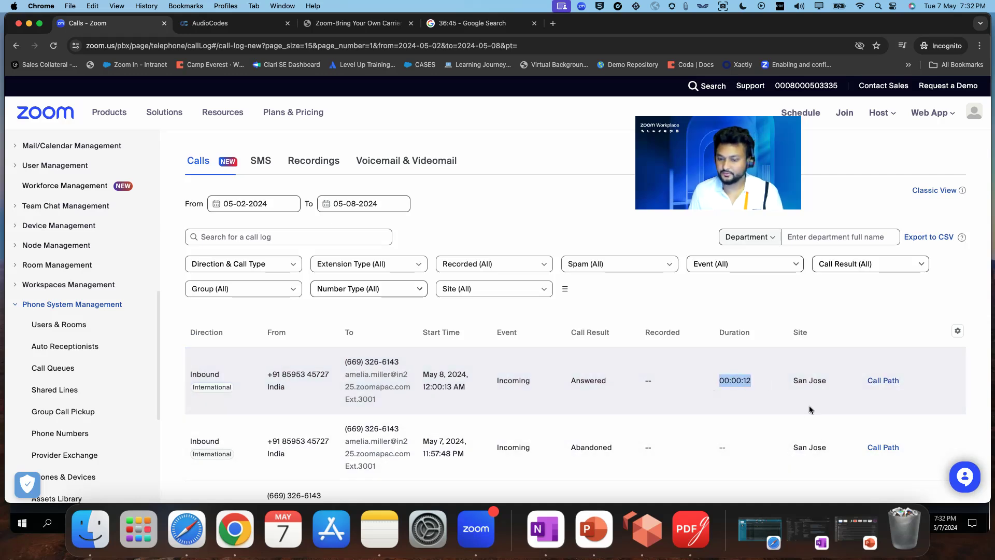
left_click_drag(565, 381, 612, 379)
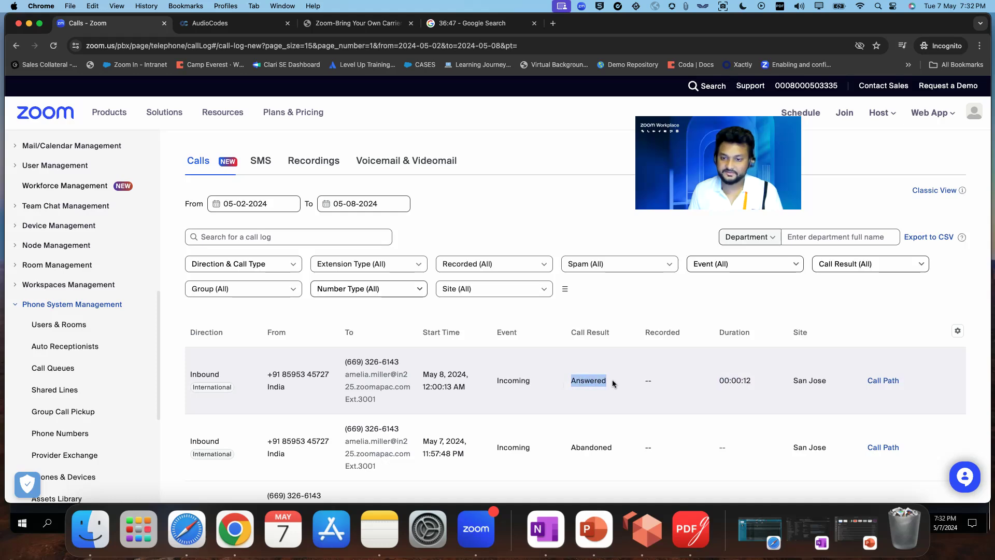
left_click(883, 381)
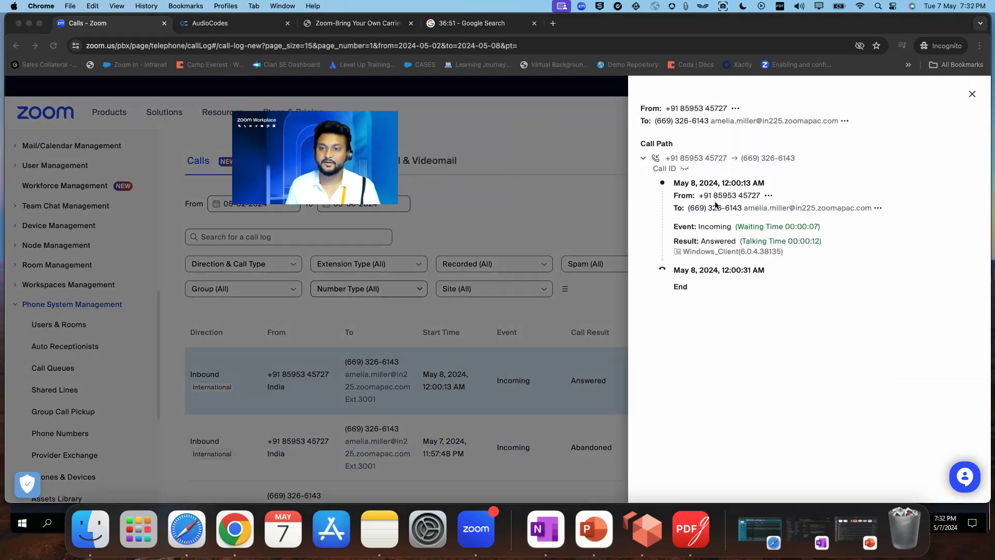
left_click(747, 226)
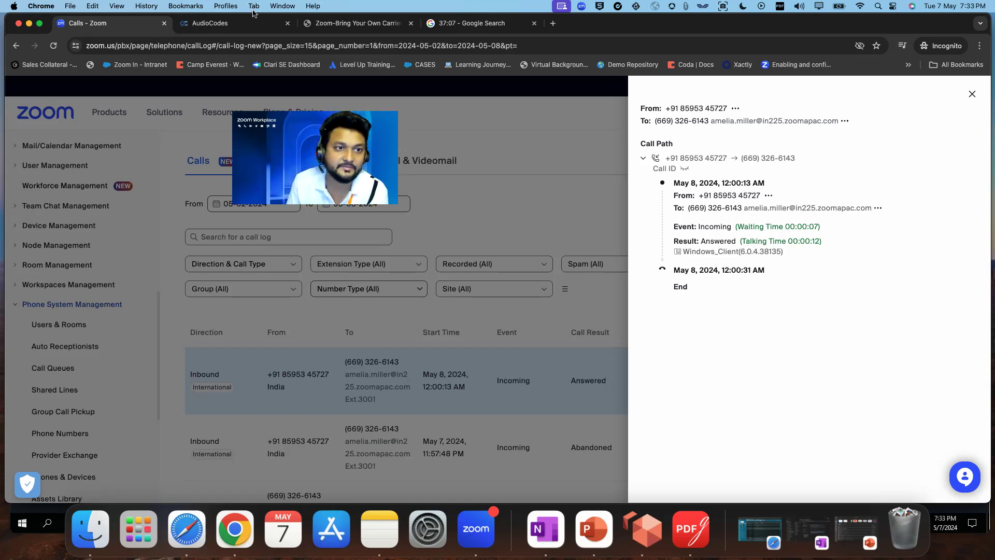
key("ctrl+Tab")
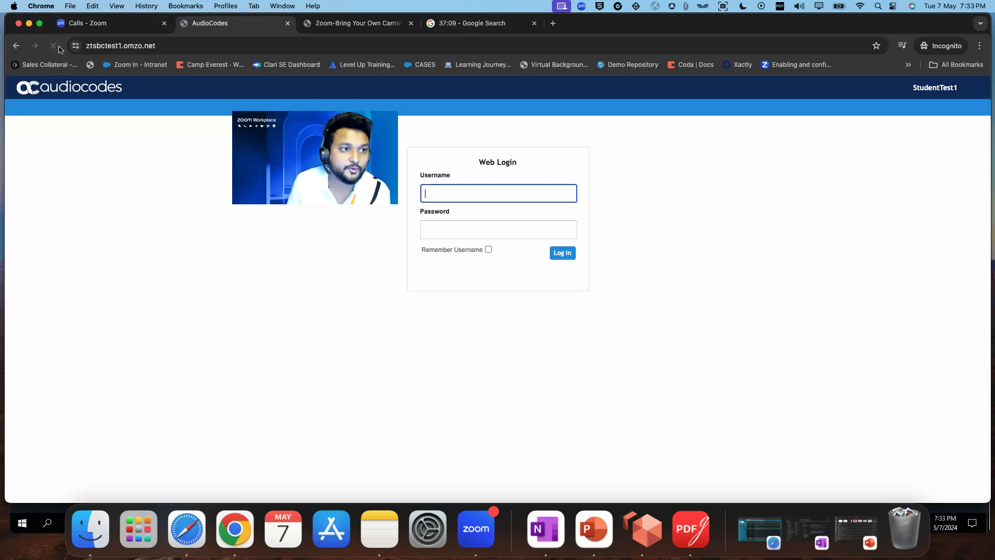
- Log in to AudioCodes SBC Web using the saved Admin credentials
left_click(498, 191)
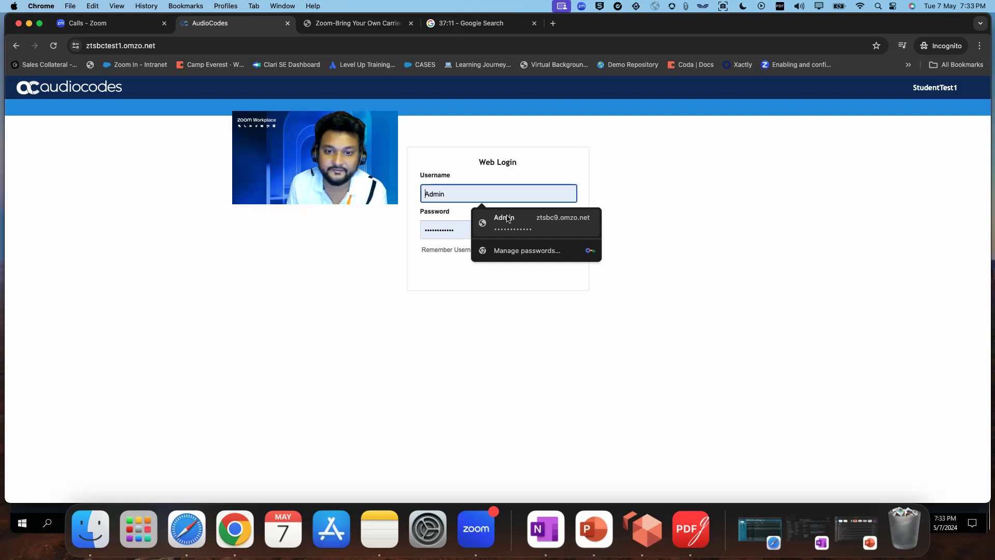
left_click(508, 218)
left_click(562, 253)
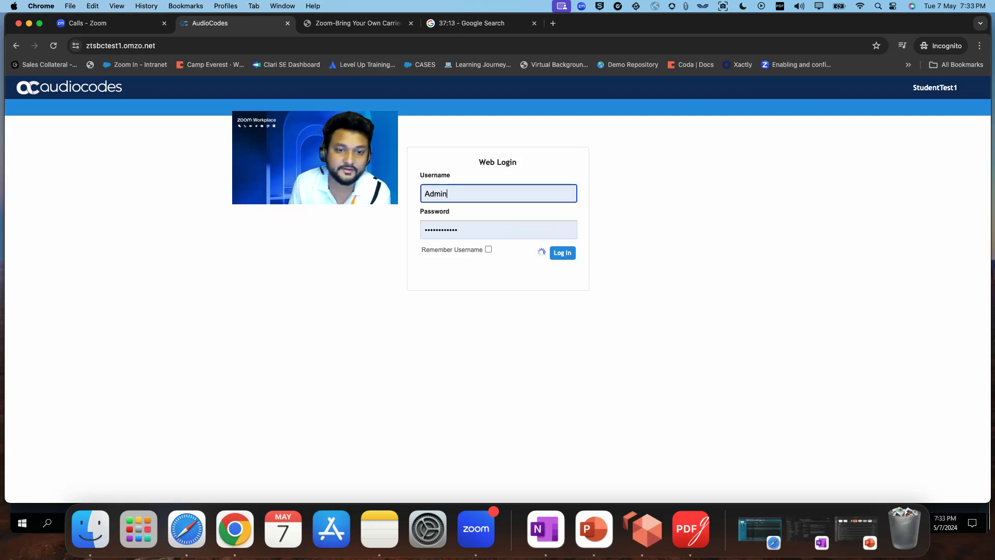